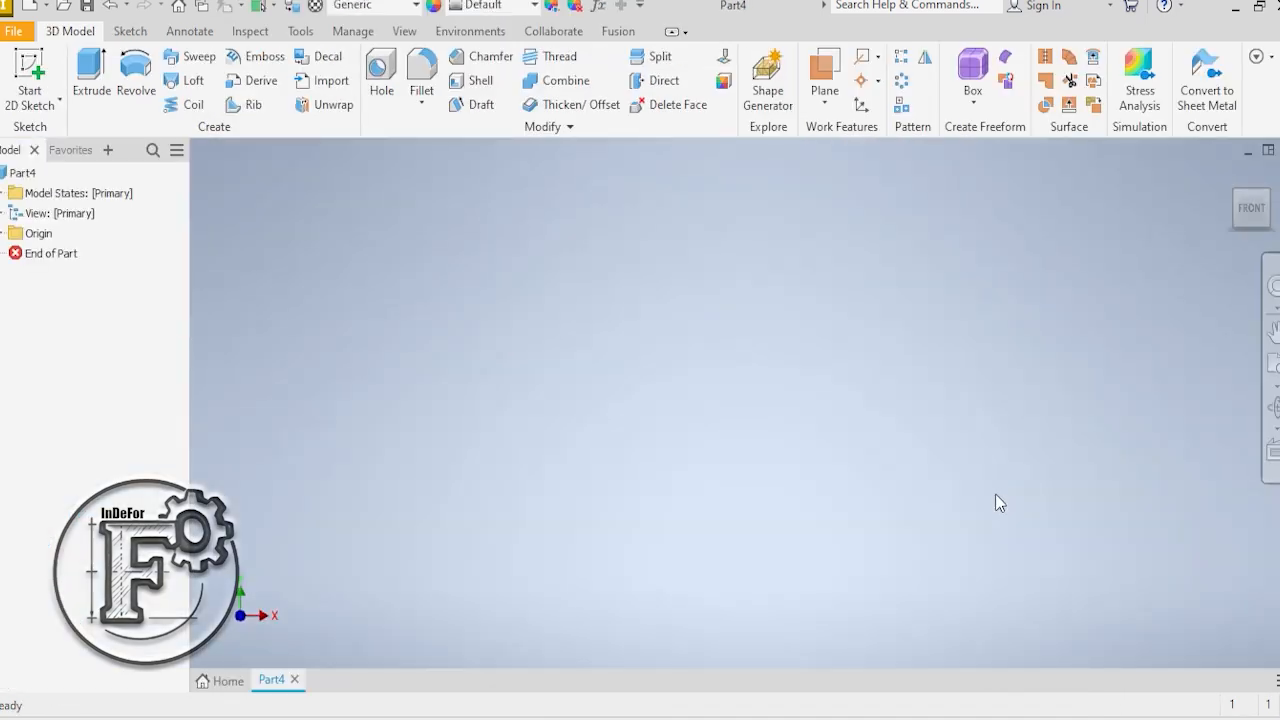
# - Start a sketch on the horizontal XZ origin plane and draw a 110 mm diameter circle centred on the origin
pyautogui.click(44, 106)
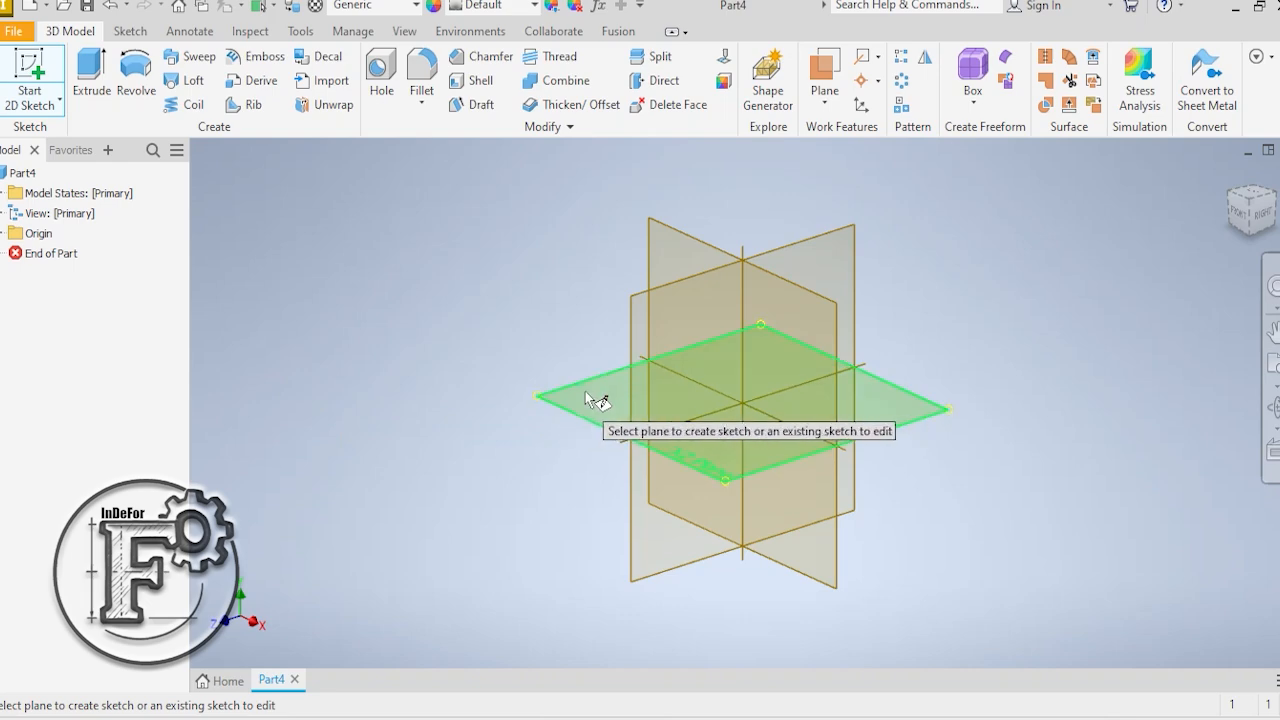
pyautogui.click(591, 395)
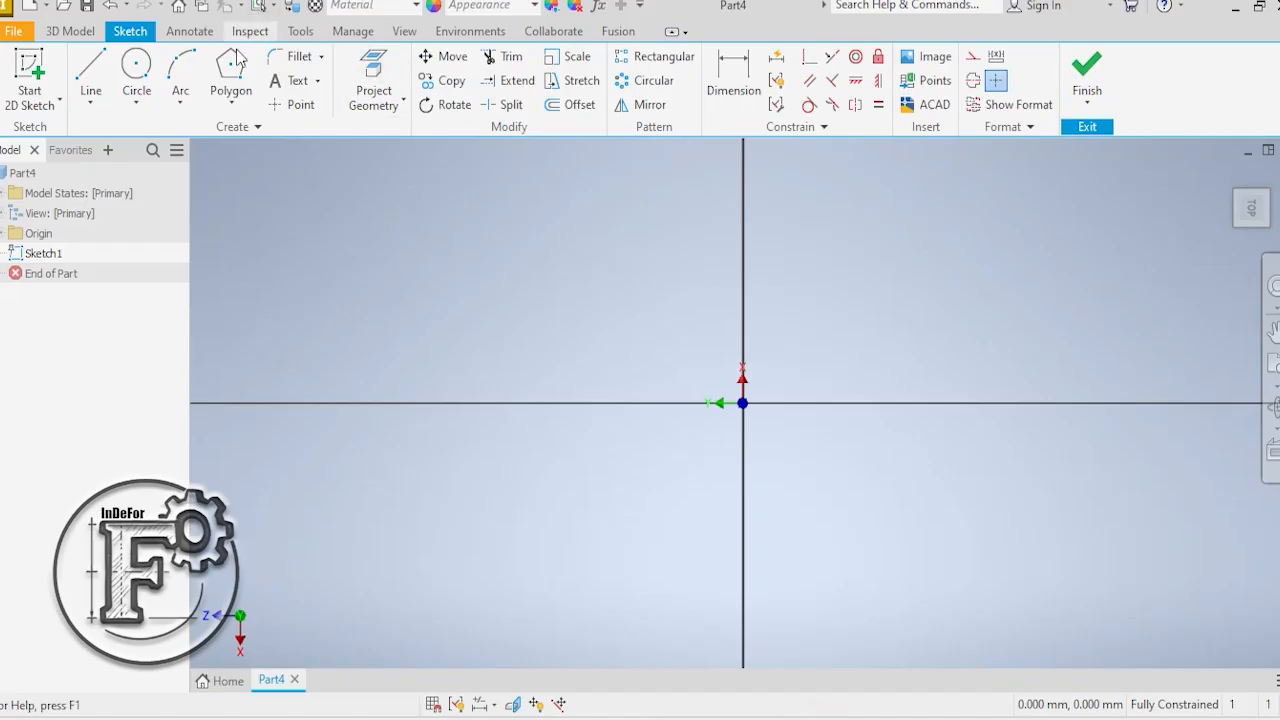
pyautogui.click(137, 80)
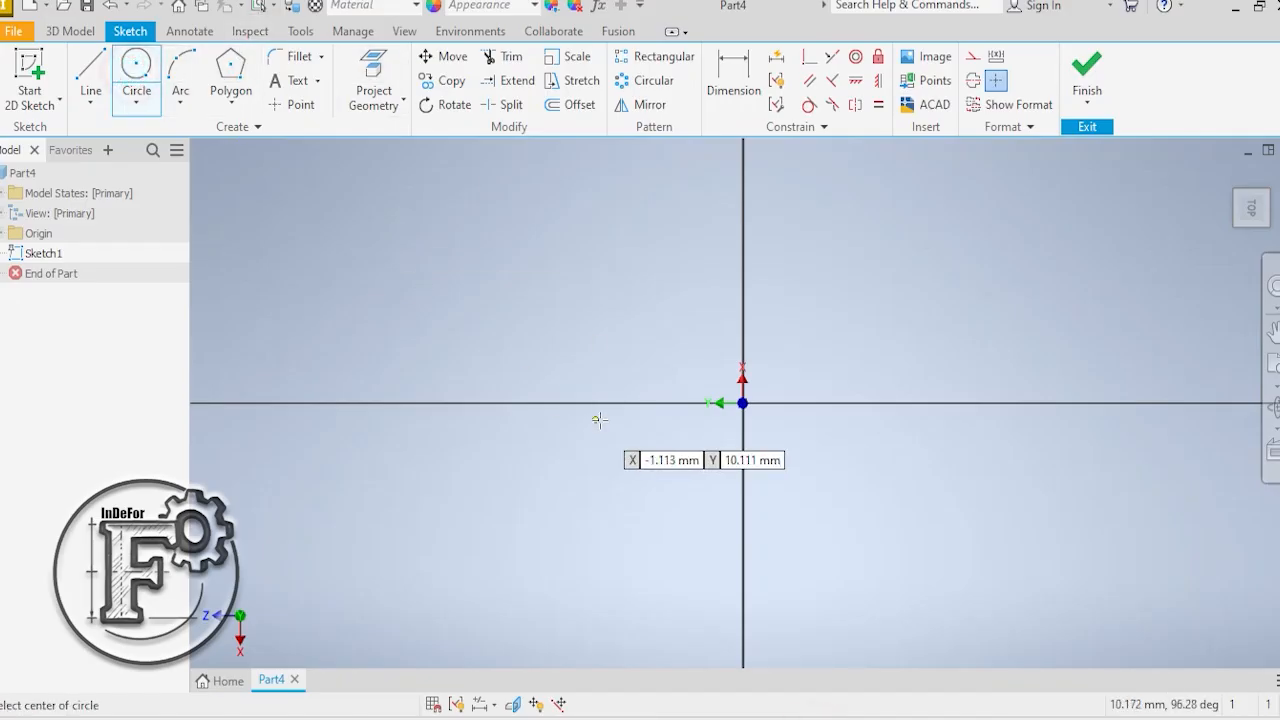
pyautogui.click(742, 403)
pyautogui.write('11')
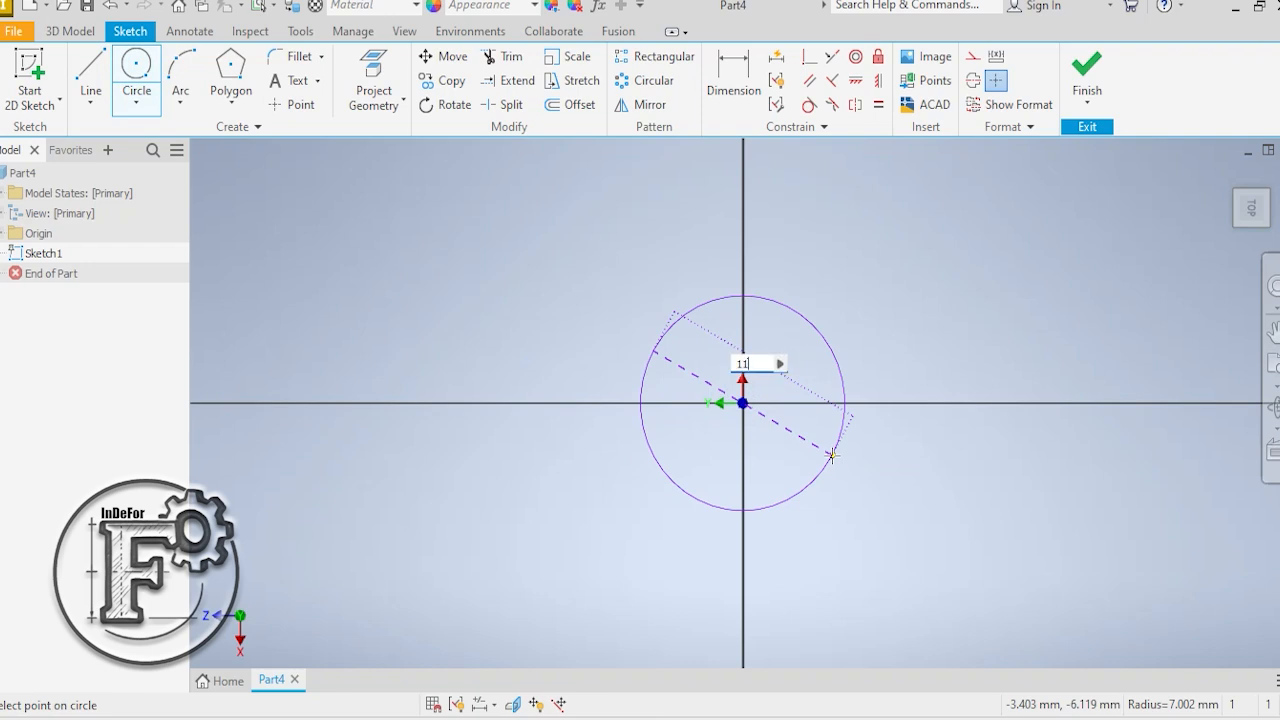
pyautogui.write('0')
pyautogui.press('Return')
pyautogui.scroll(8, 938, 335)
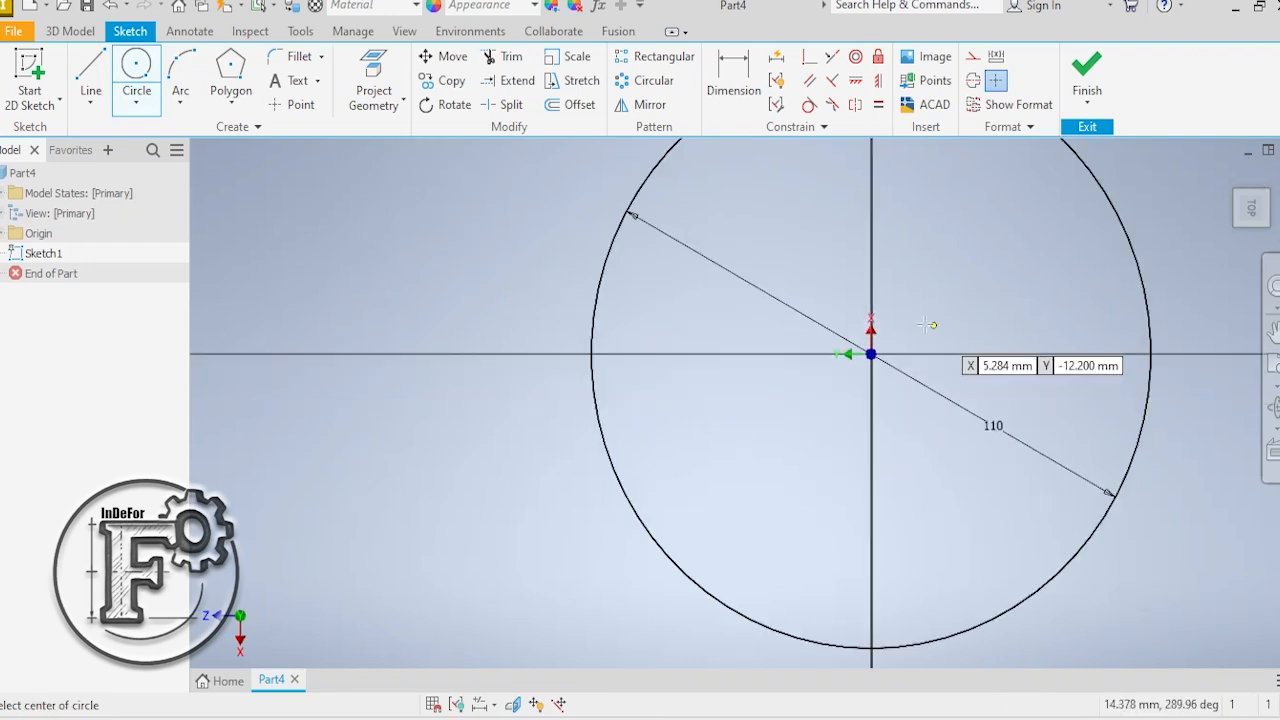
pyautogui.rightClick(1015, 211)
pyautogui.click(1088, 212)
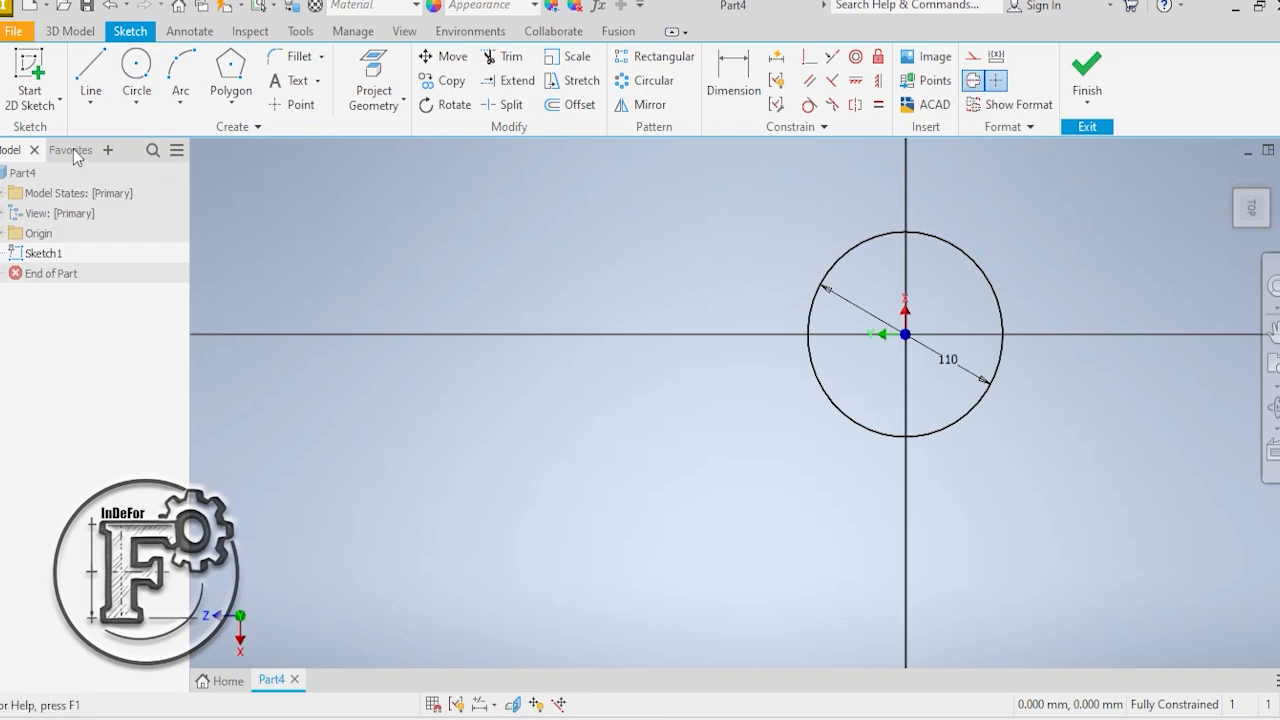
# - Draw a centerline from the circle's centre along the sketch's horizontal axis, extending well beyond the circle toward positive Z
pyautogui.click(90, 75)
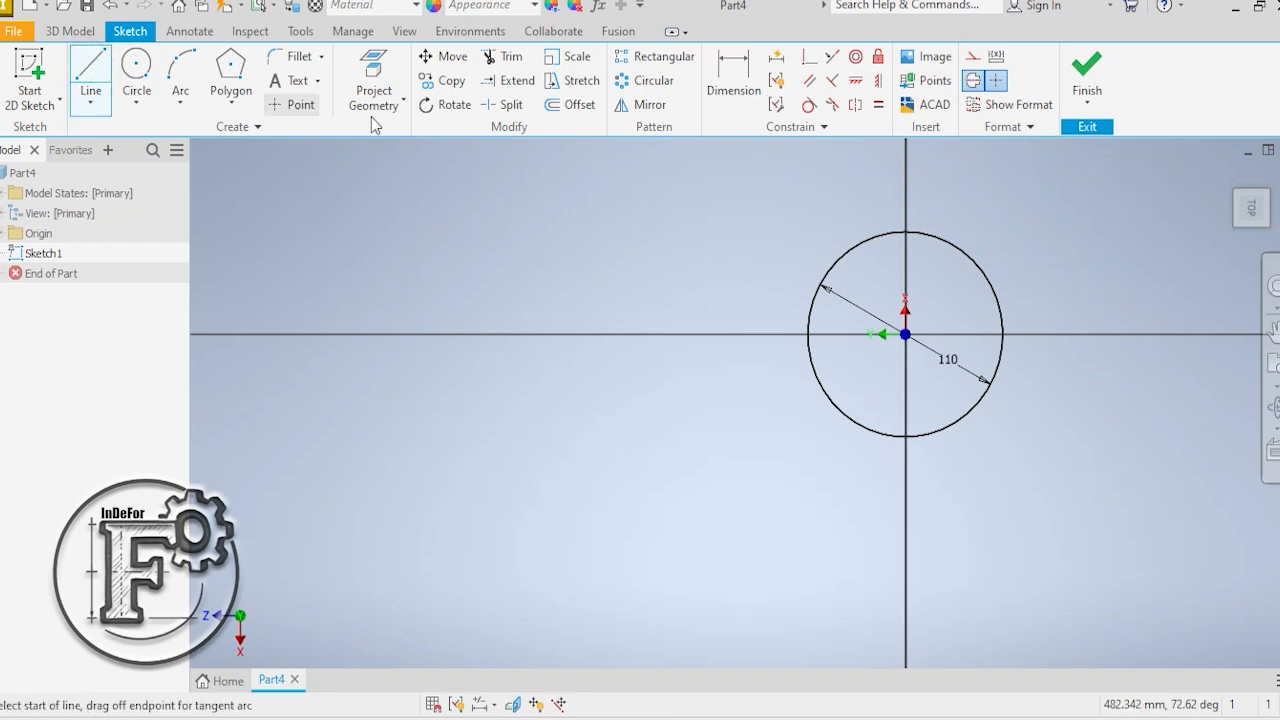
pyautogui.click(977, 82)
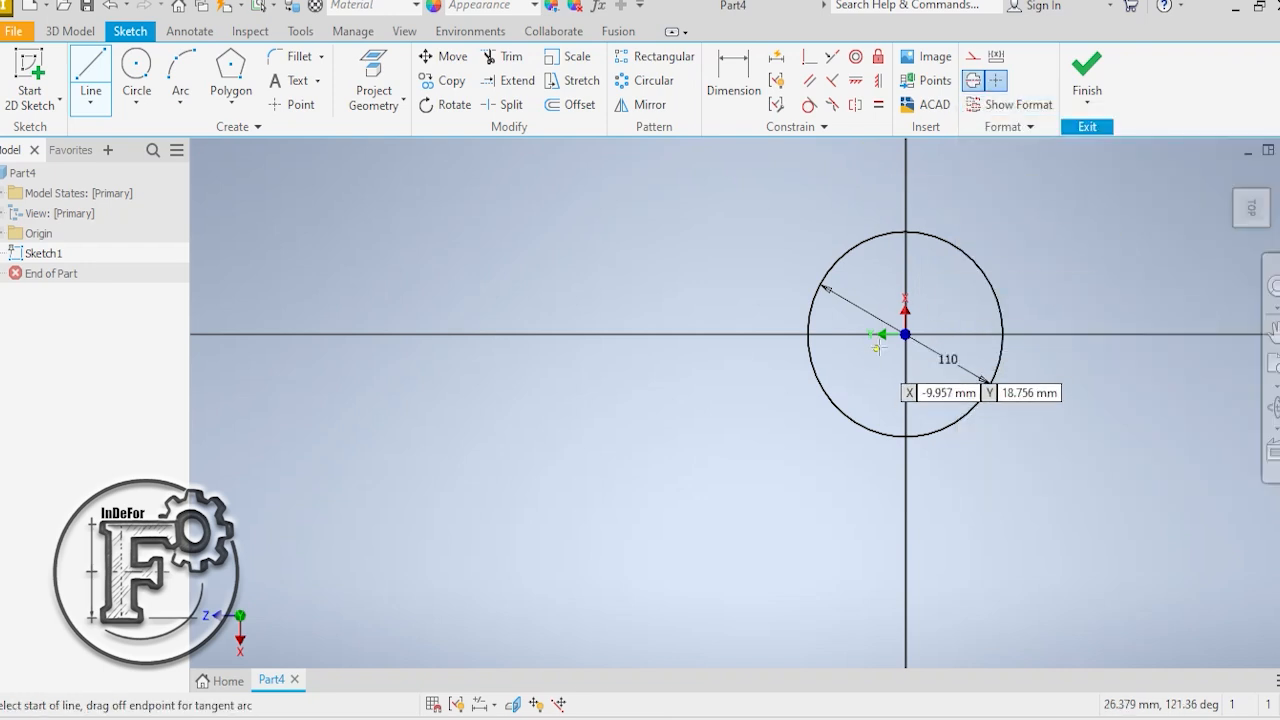
pyautogui.click(904, 334)
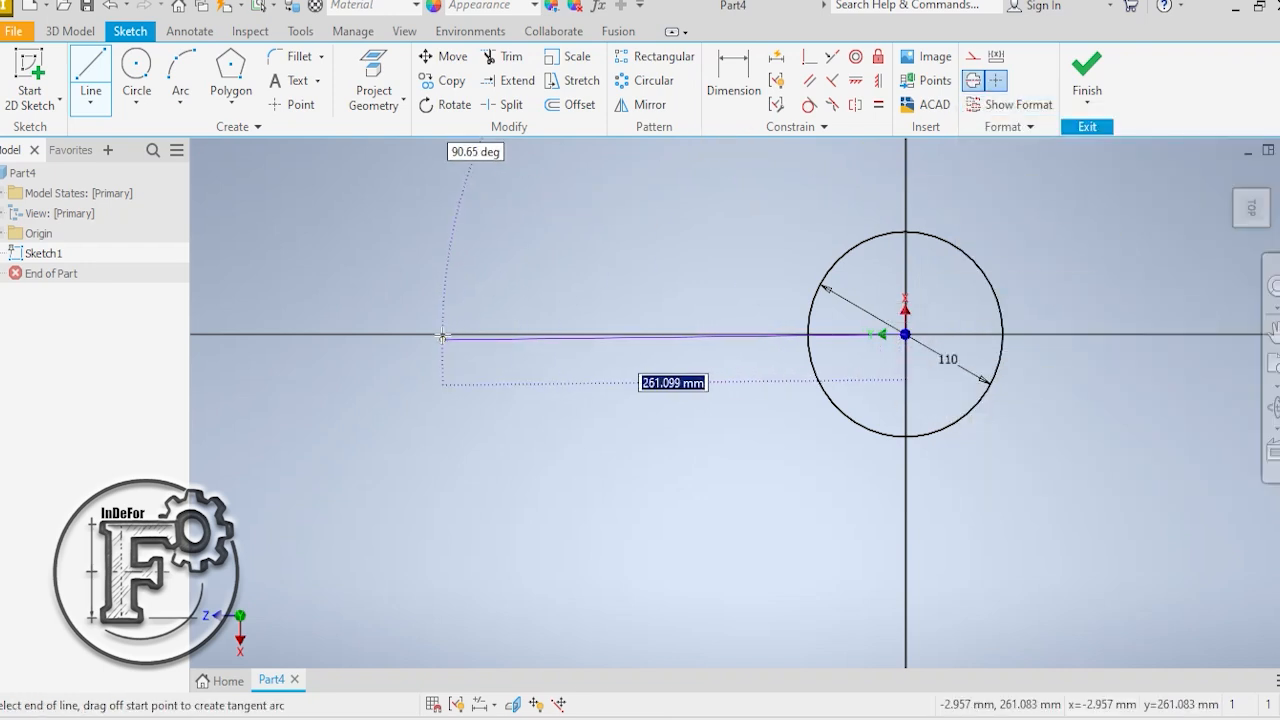
pyautogui.click(569, 334)
pyautogui.rightClick(608, 277)
pyautogui.click(655, 275)
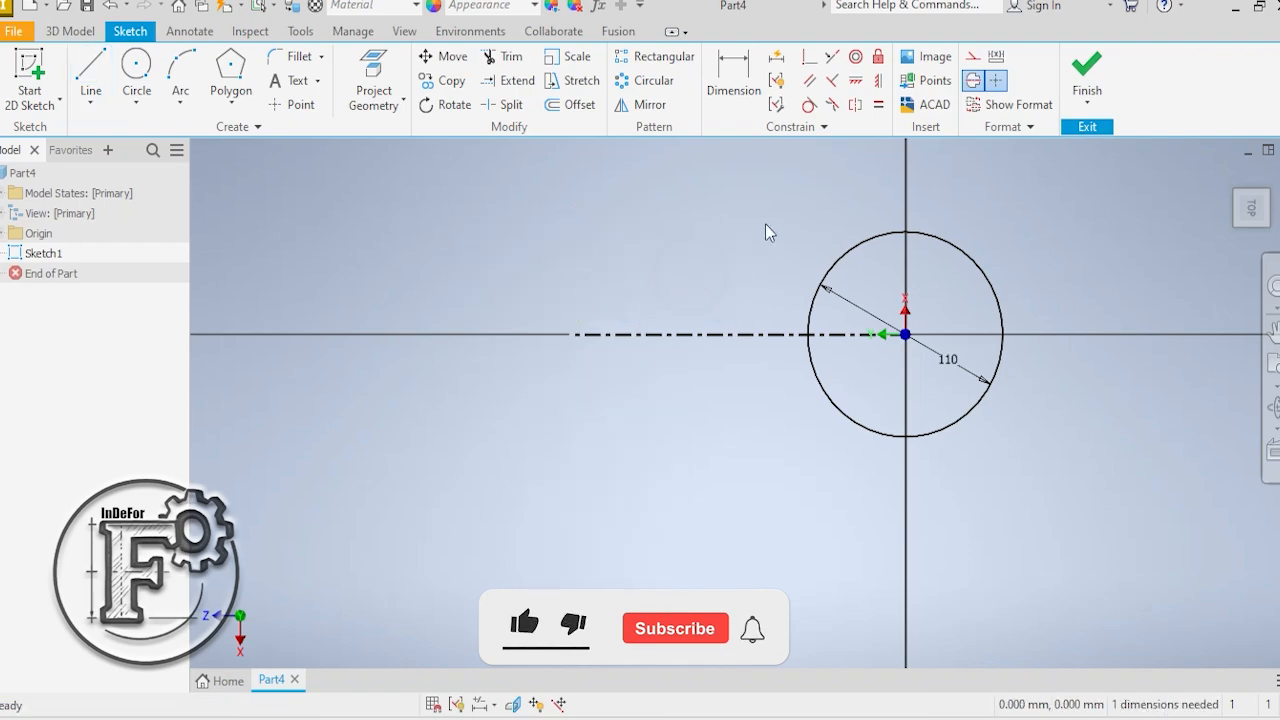
pyautogui.click(771, 716)
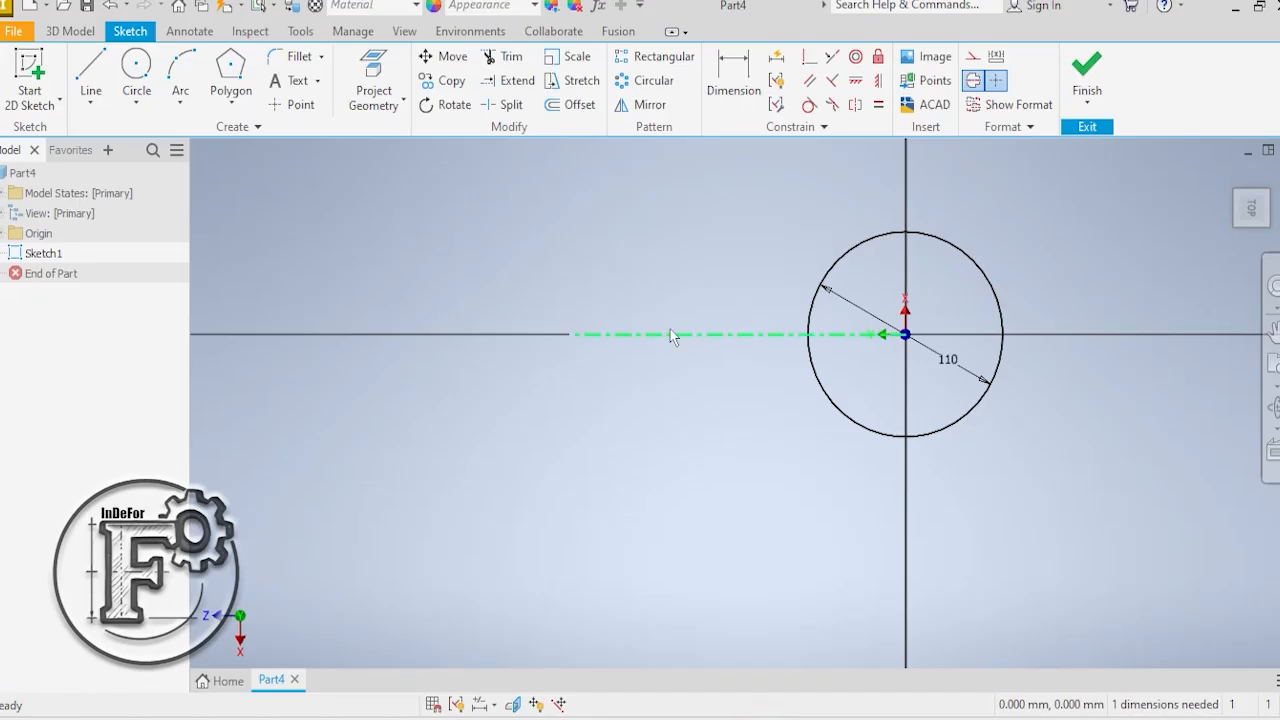
# - Turn off the centerline format and draw a half profile from the circle: a line parallel to the centerline, a sloping line and a perpendicular line ending on the centerline
pyautogui.click(974, 84)
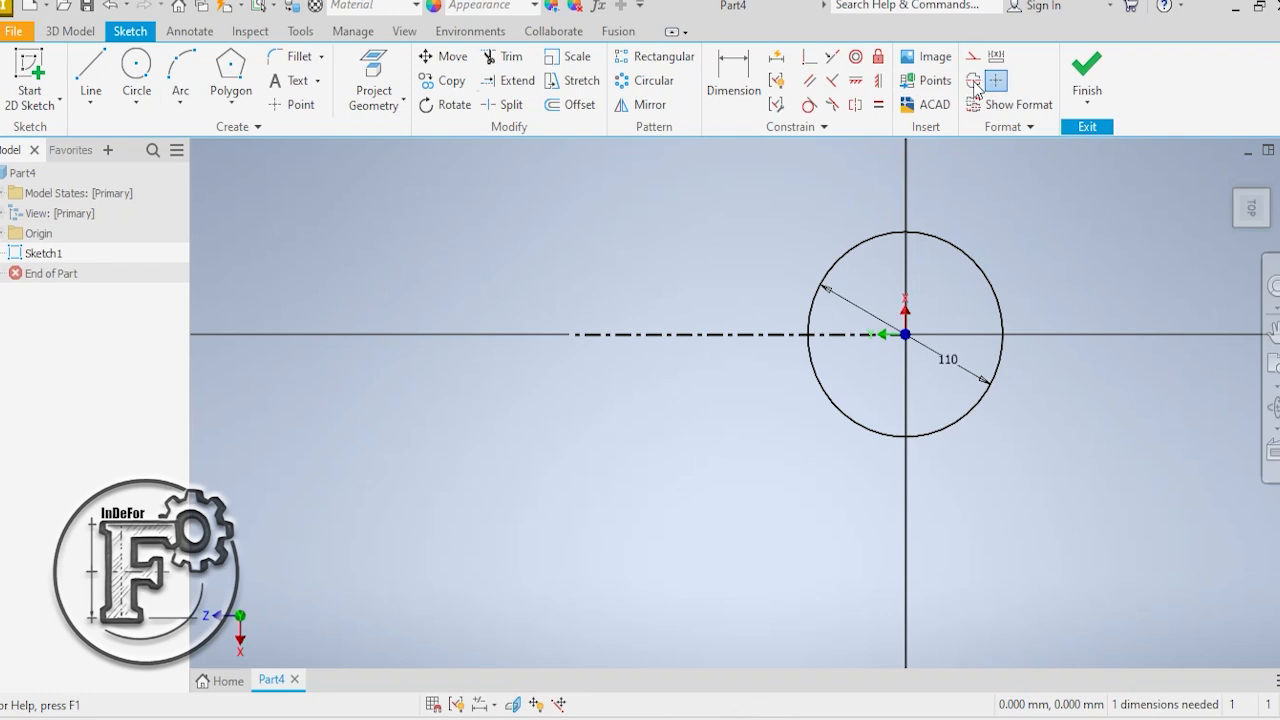
pyautogui.click(83, 65)
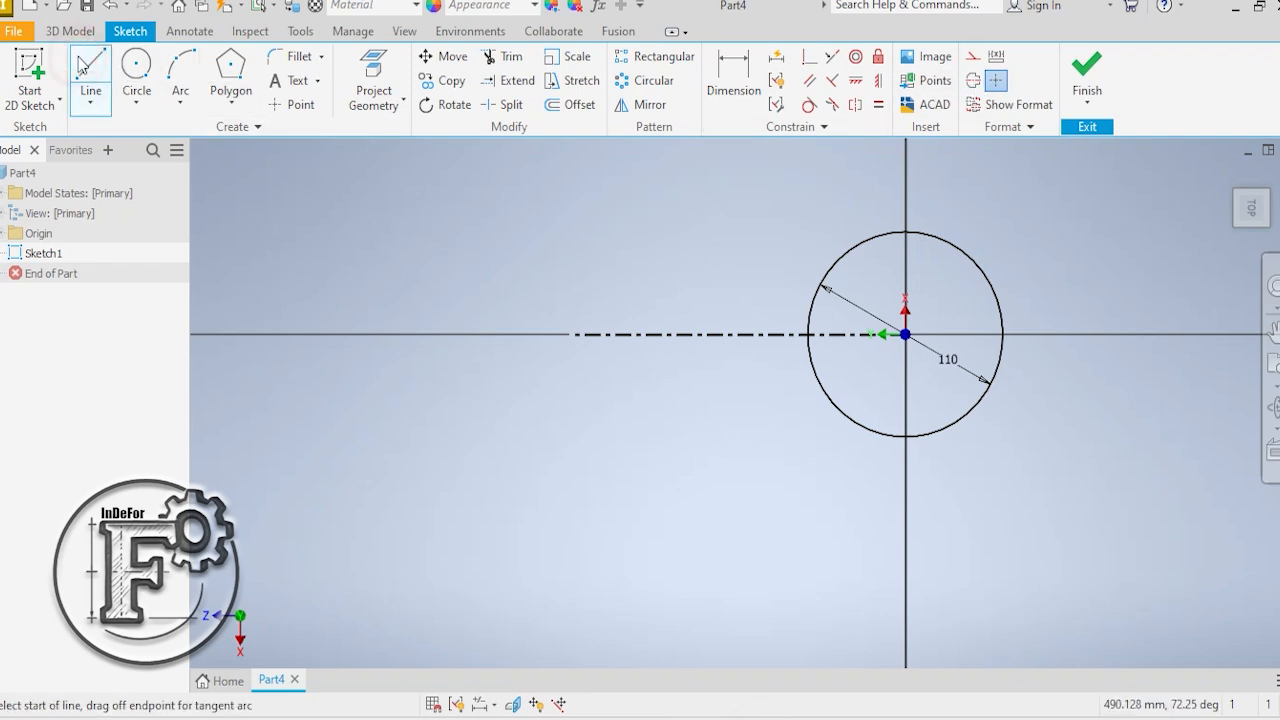
pyautogui.click(818, 290)
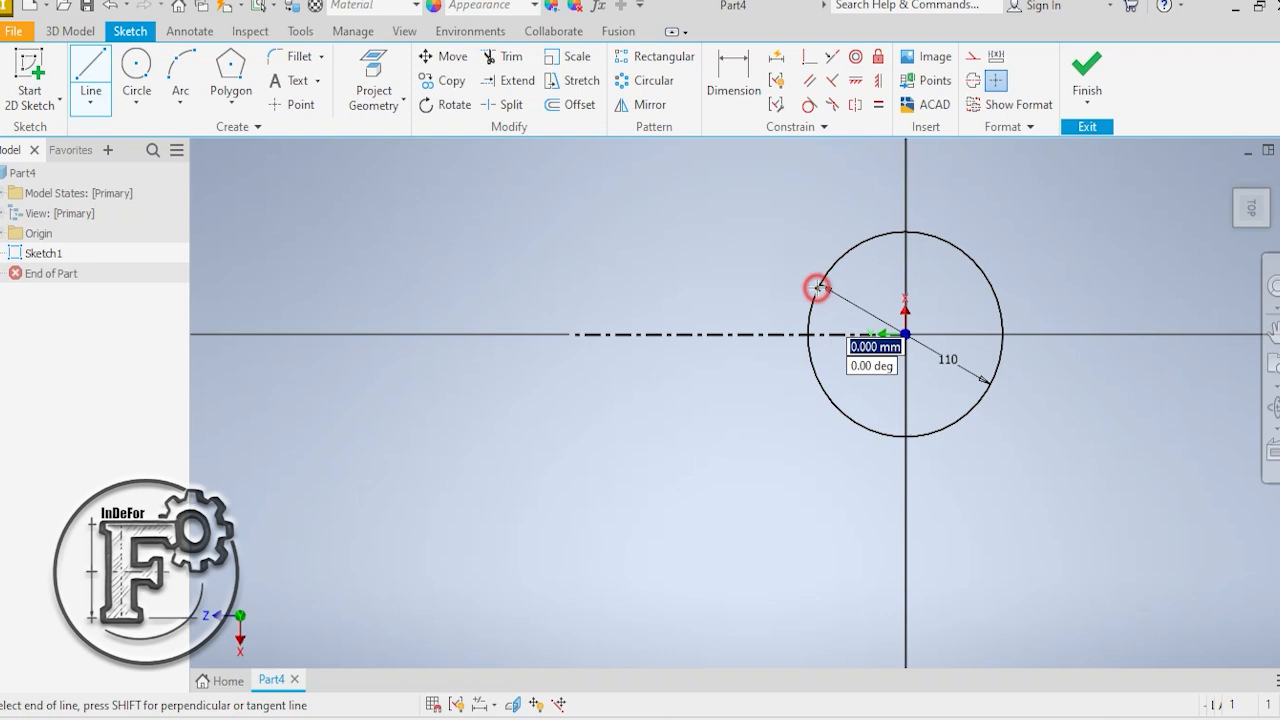
pyautogui.click(653, 289)
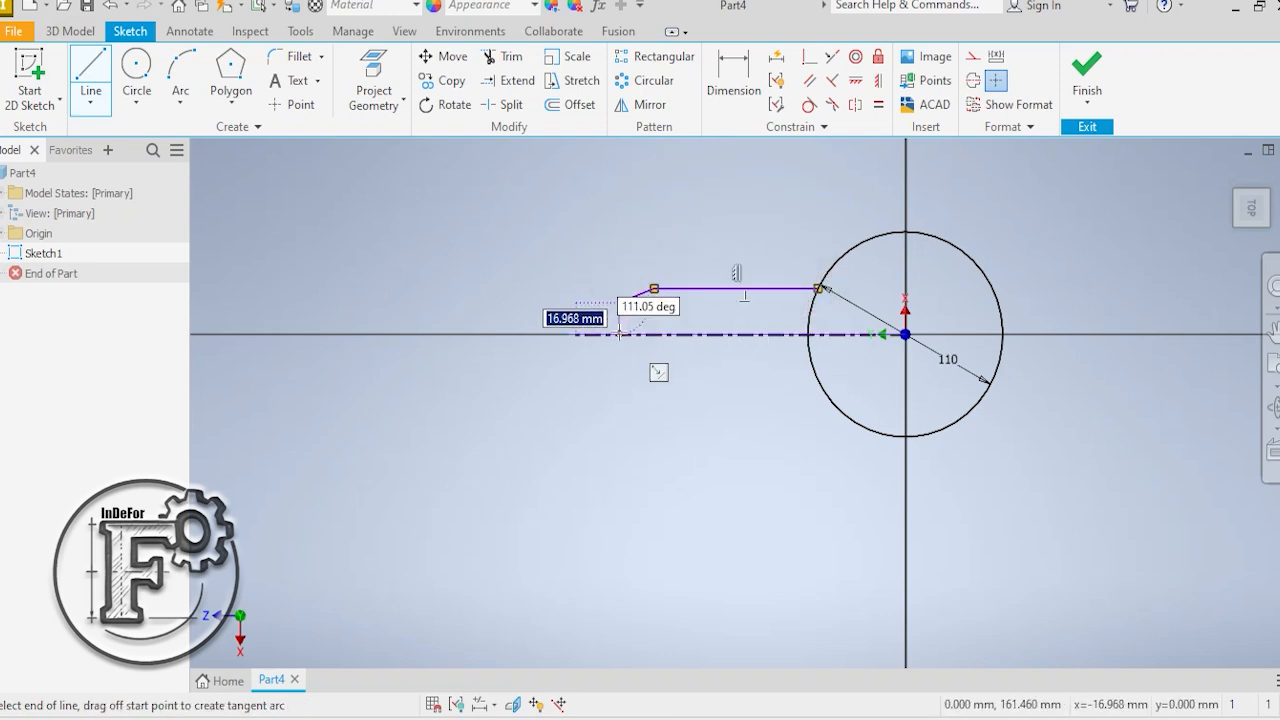
pyautogui.click(620, 334)
pyautogui.rightClick(622, 234)
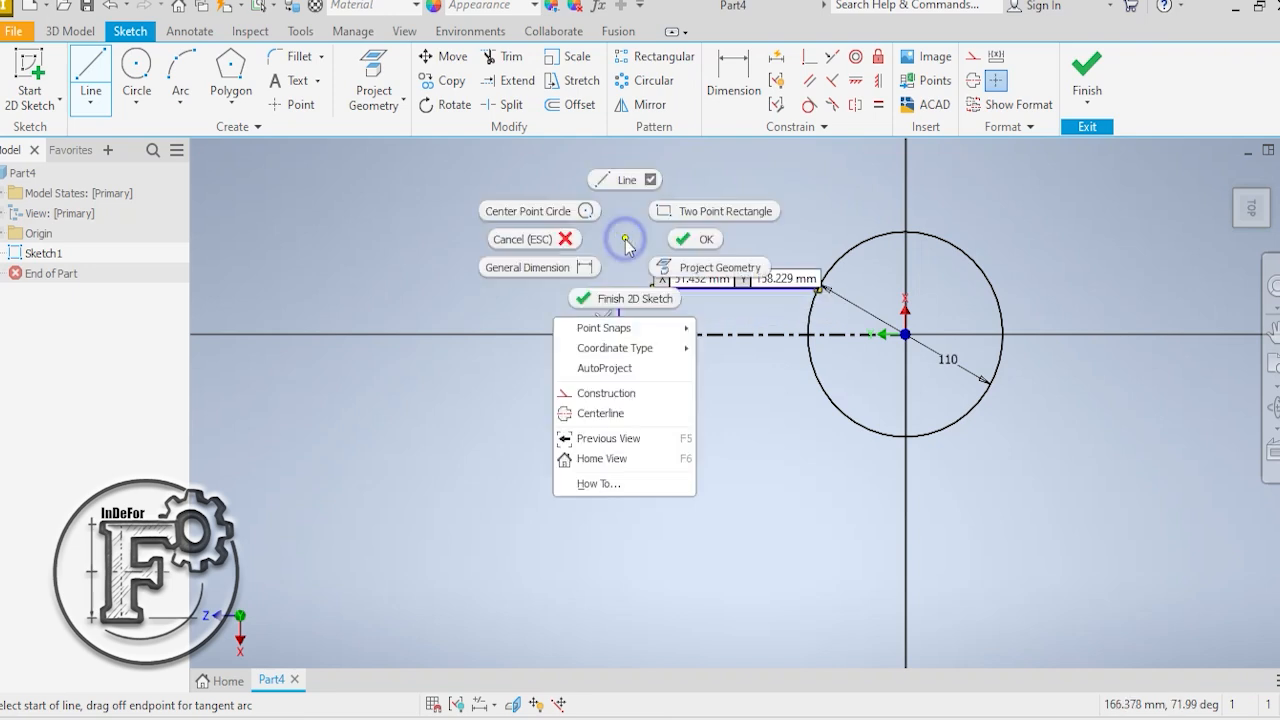
pyautogui.click(703, 234)
pyautogui.scroll(3, 758, 210)
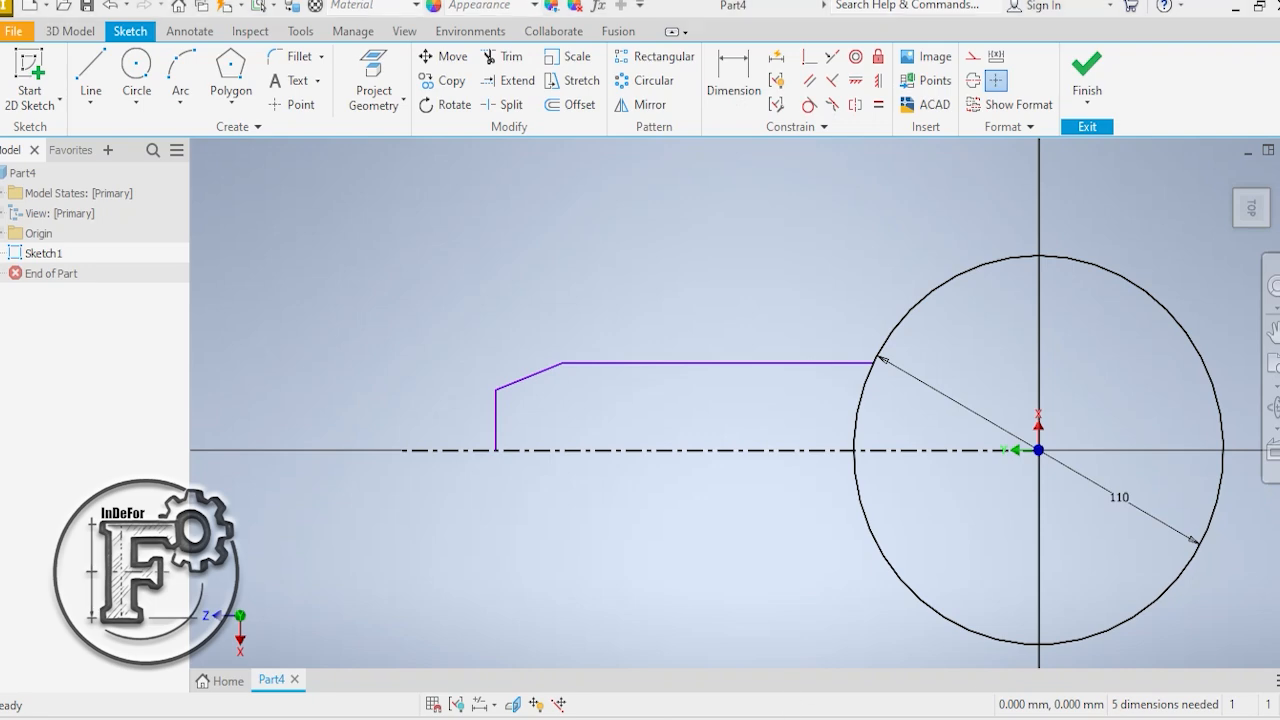
# - Dimension the profile's long horizontal line about the centerline as a 40 mm diameter
pyautogui.hotkey('alt', 'Tab')
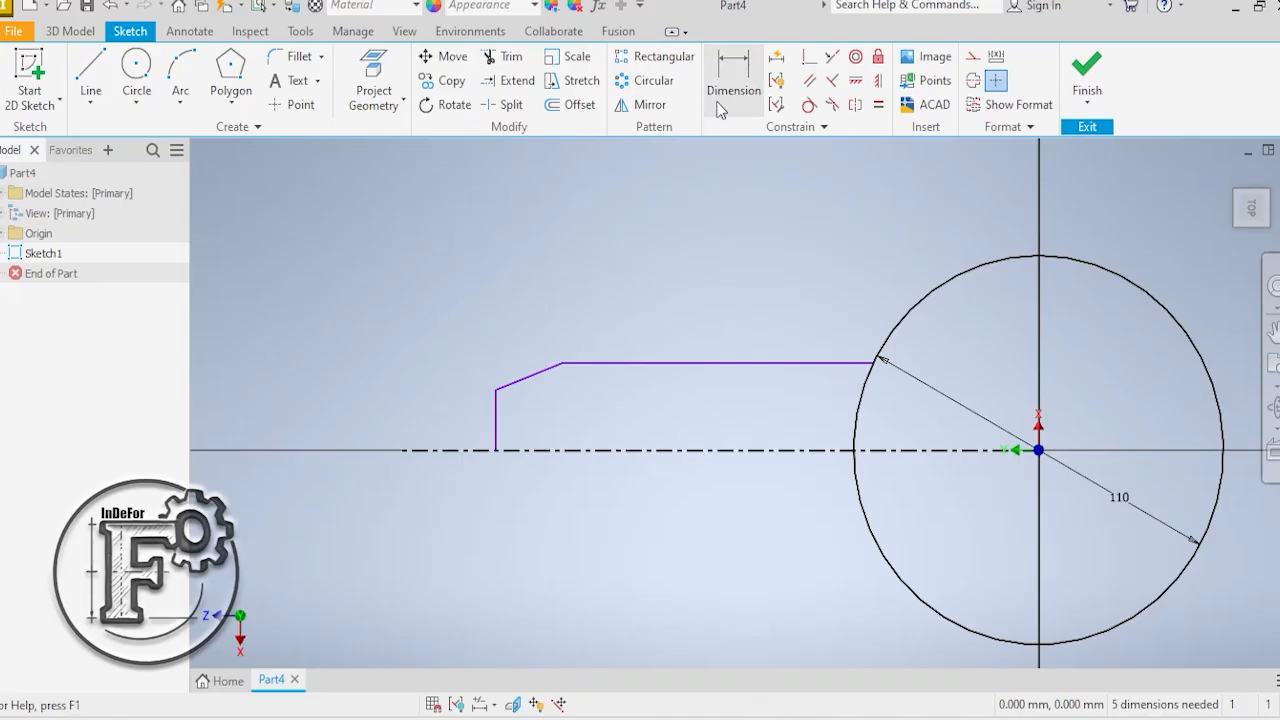
pyautogui.click(733, 75)
pyautogui.click(757, 364)
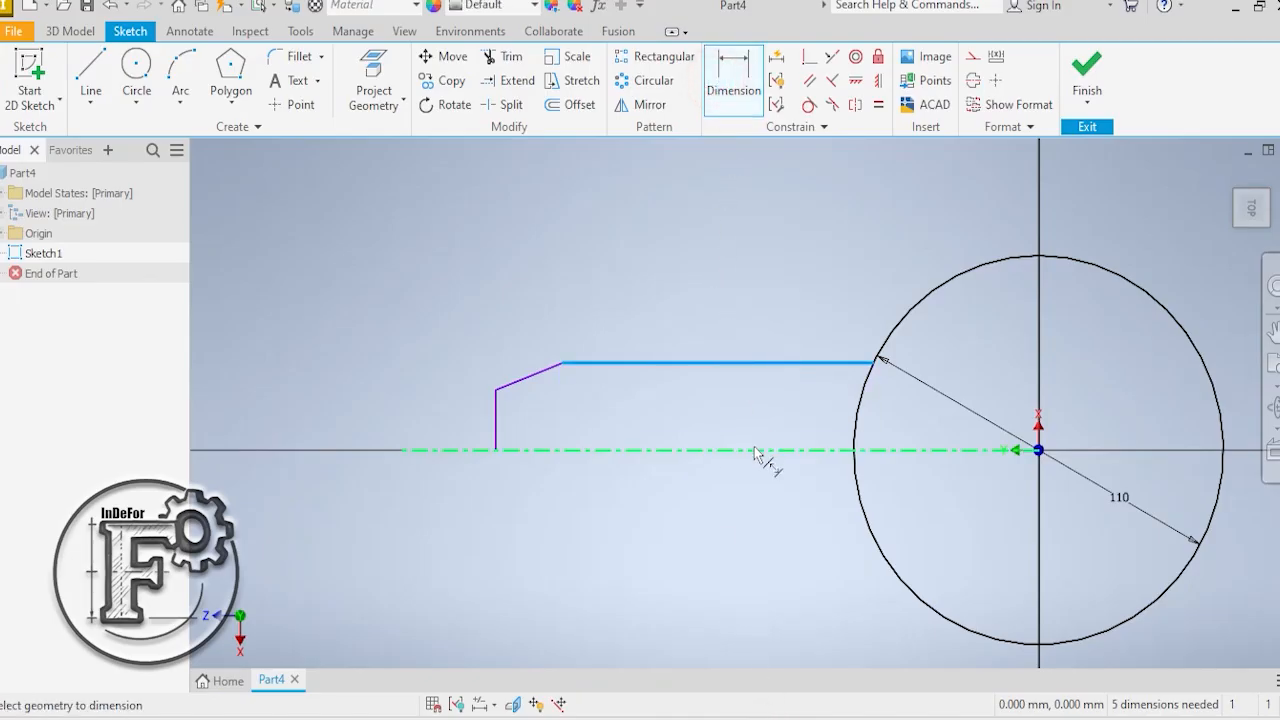
pyautogui.click(758, 451)
pyautogui.click(764, 232)
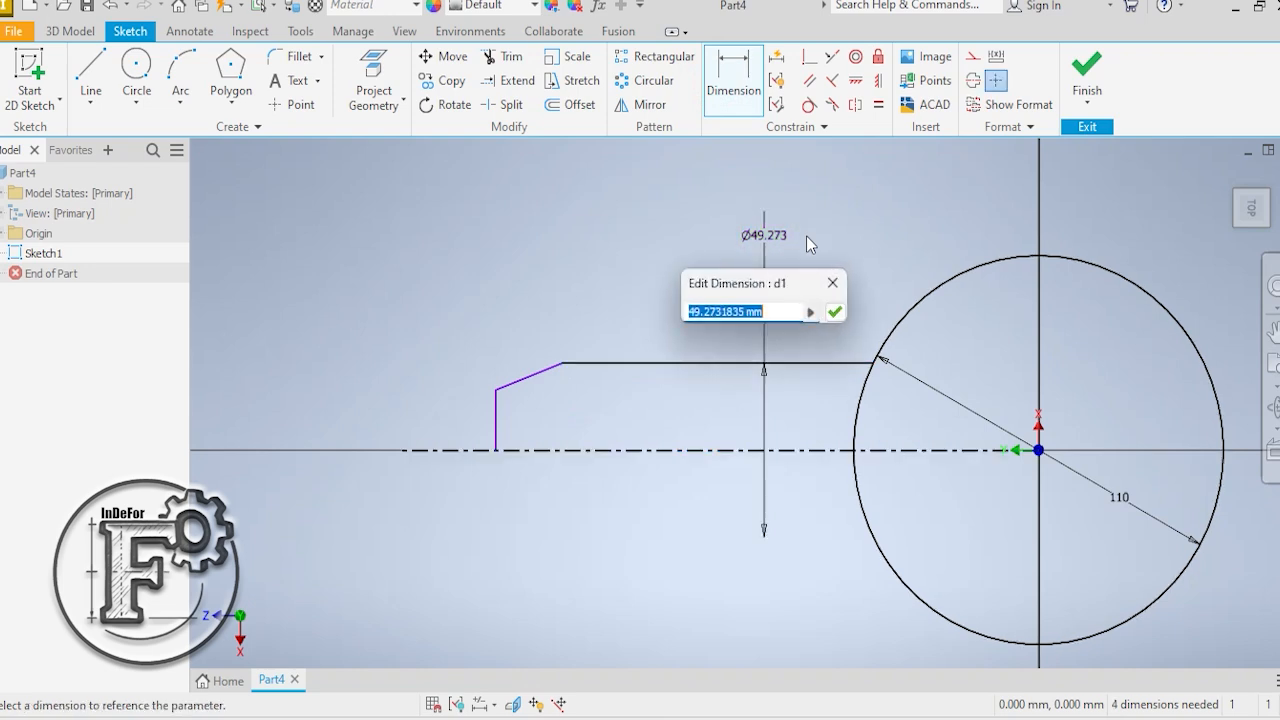
pyautogui.write('40')
pyautogui.press('Return')
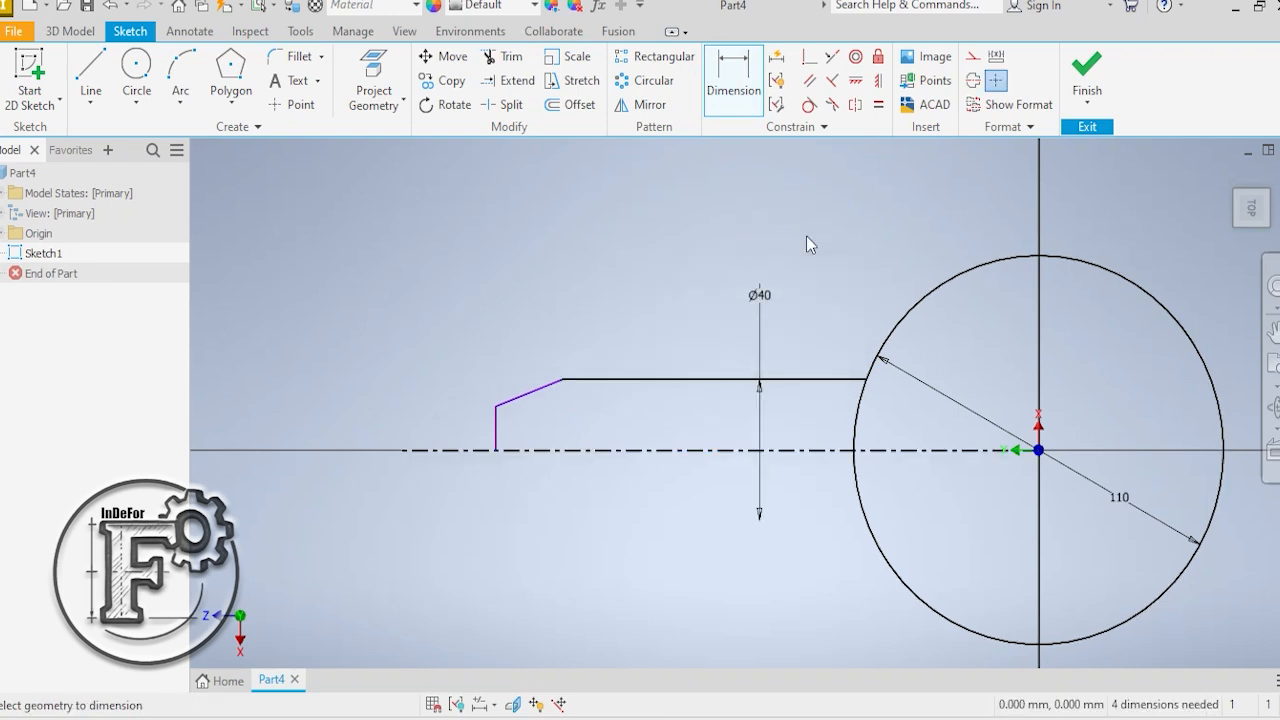
# - Dimension the outer endpoint of the sloping line about the centerline as a 20 mm diameter
pyautogui.click(497, 408)
pyautogui.click(523, 449)
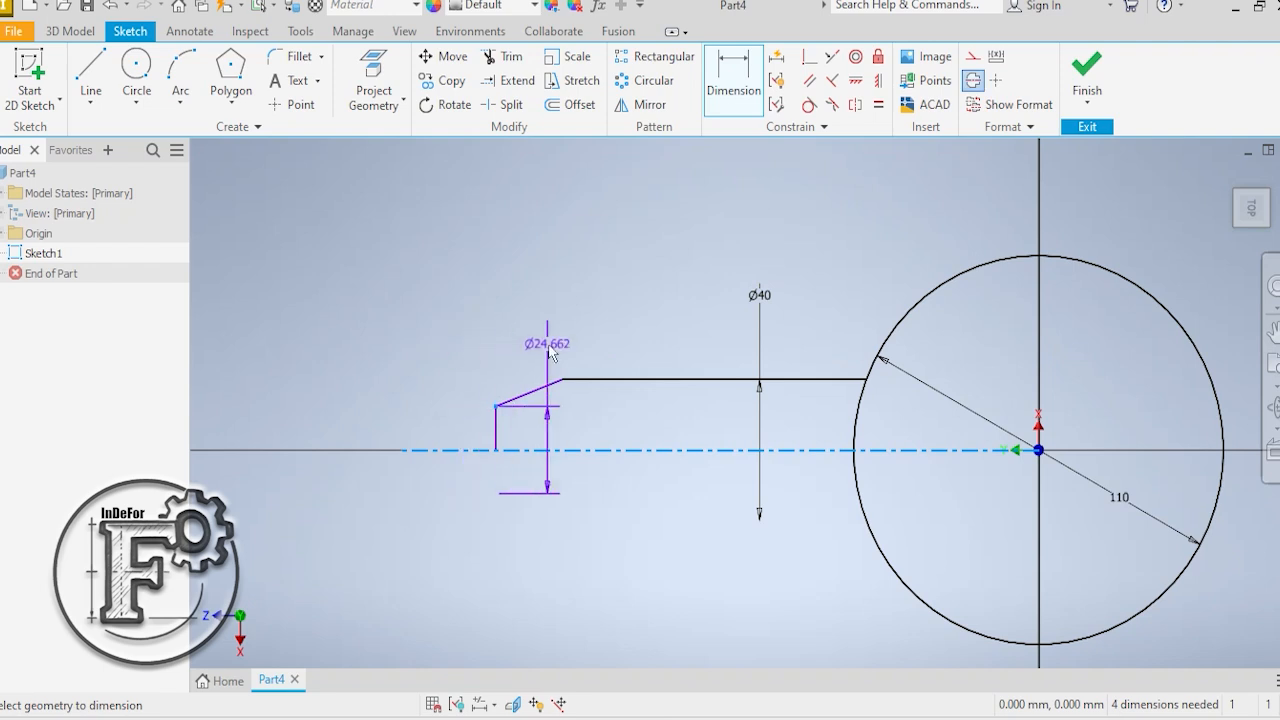
pyautogui.click(461, 343)
pyautogui.write('2')
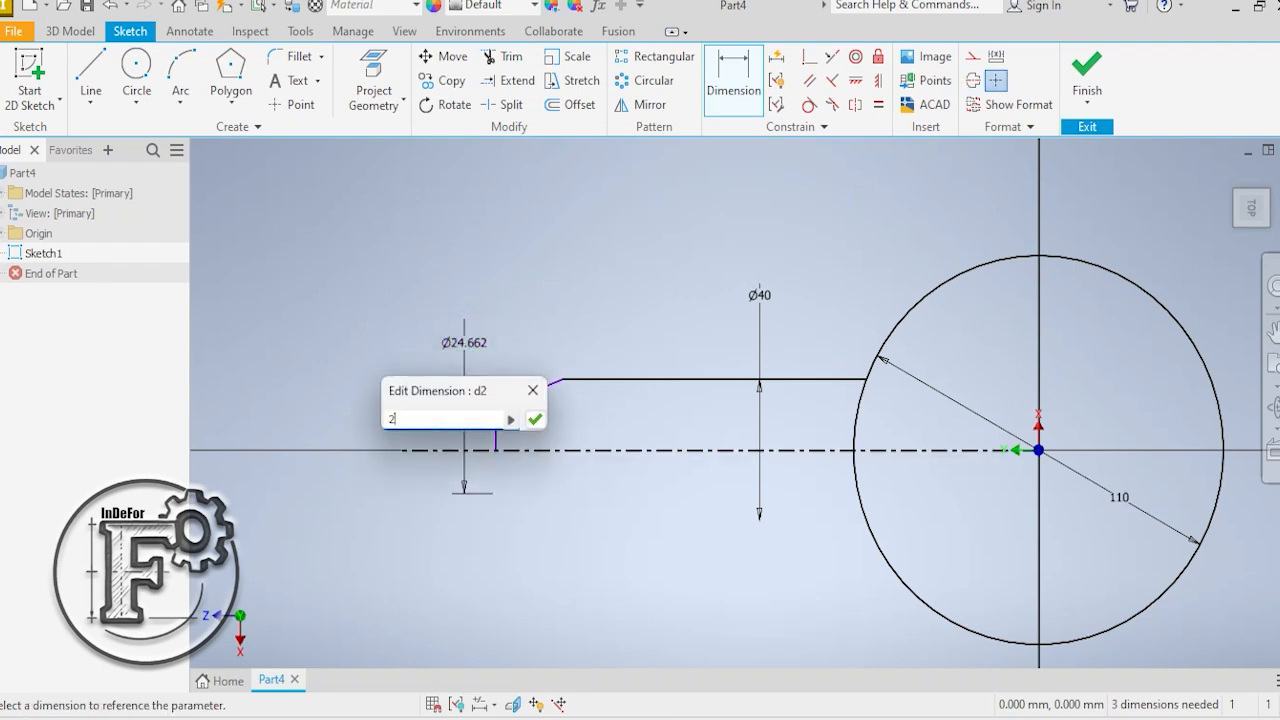
pyautogui.write('0')
pyautogui.press('Return')
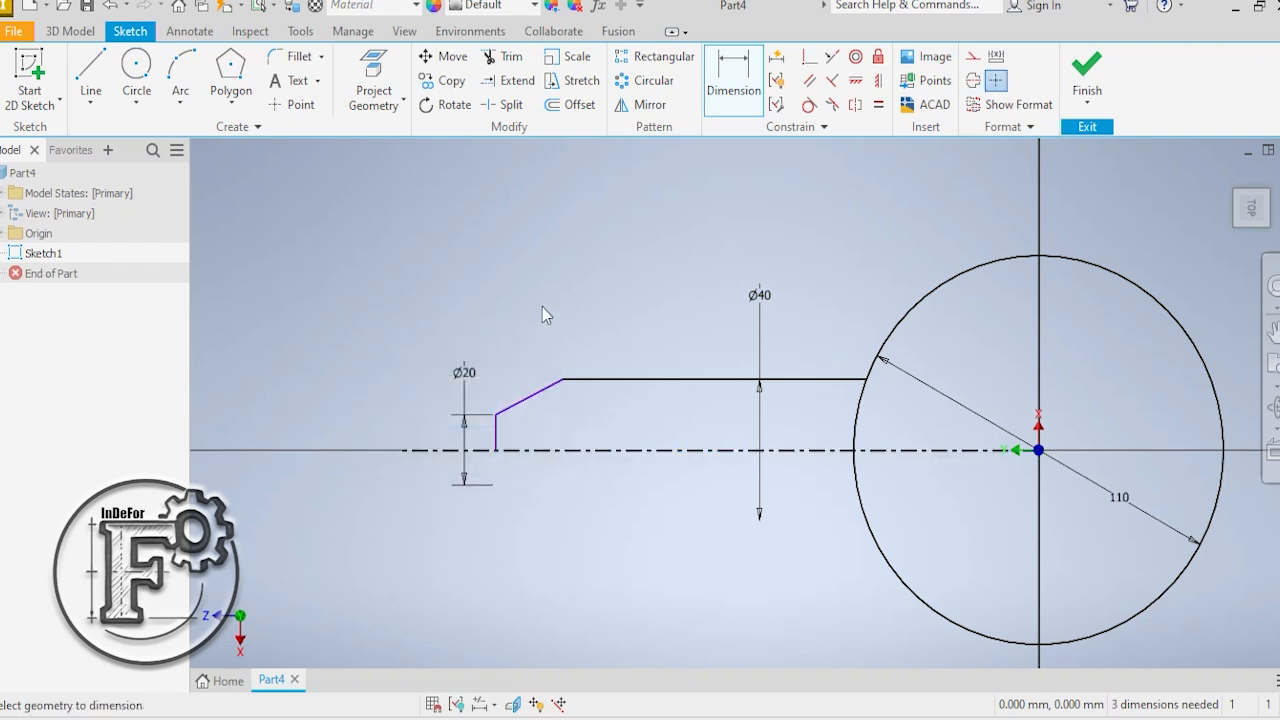
# - Set the horizontal distance between the two endpoints of the sloping line to 23 mm
pyautogui.click(494, 416)
pyautogui.click(562, 379)
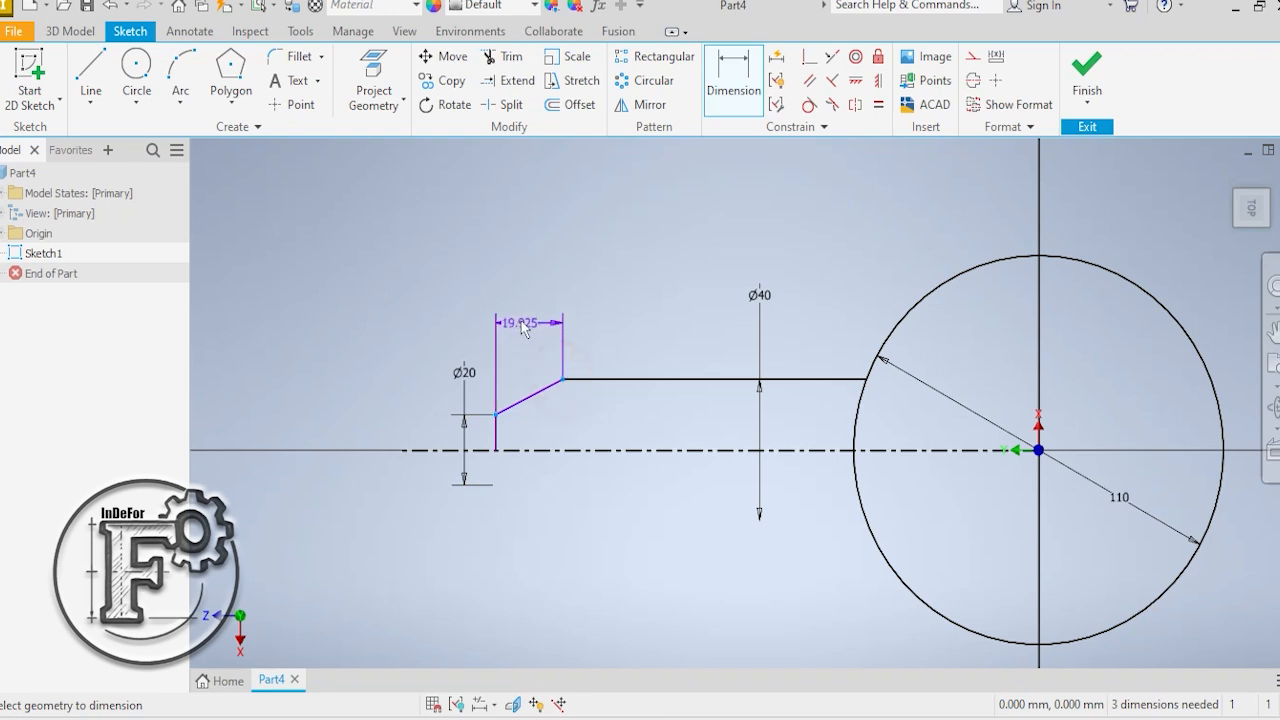
pyautogui.click(530, 306)
pyautogui.write('23')
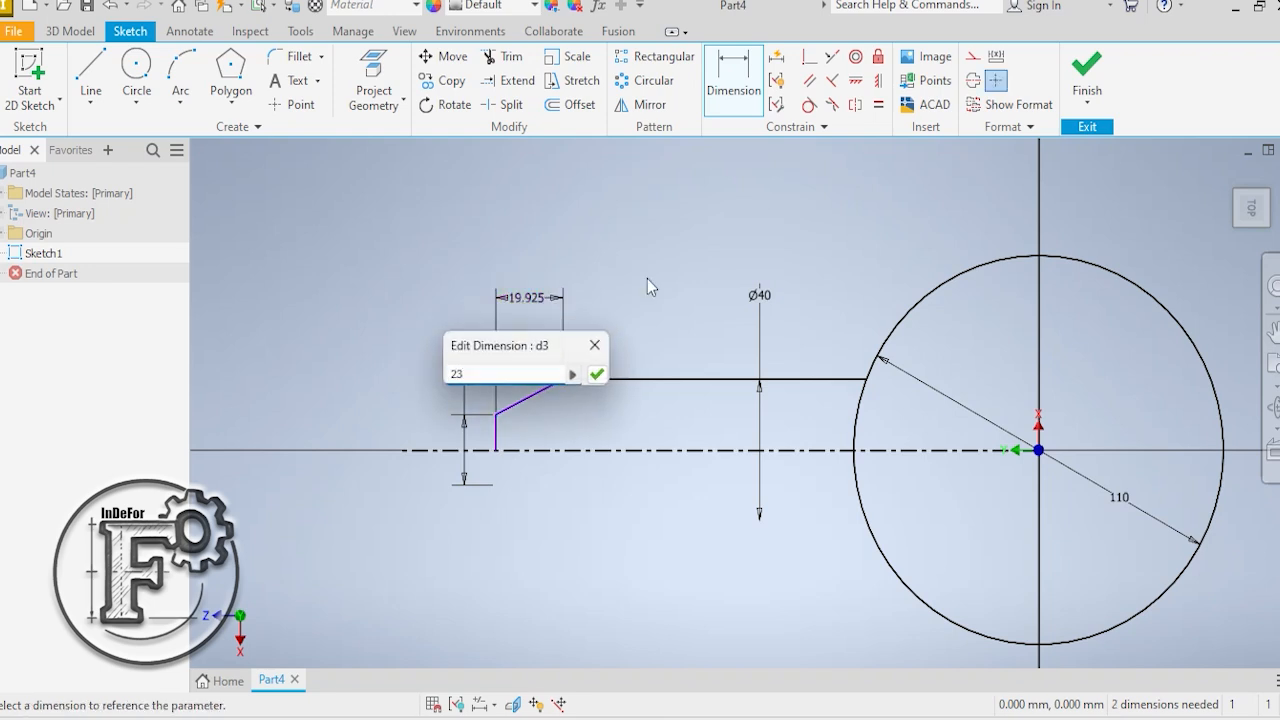
pyautogui.press('Return')
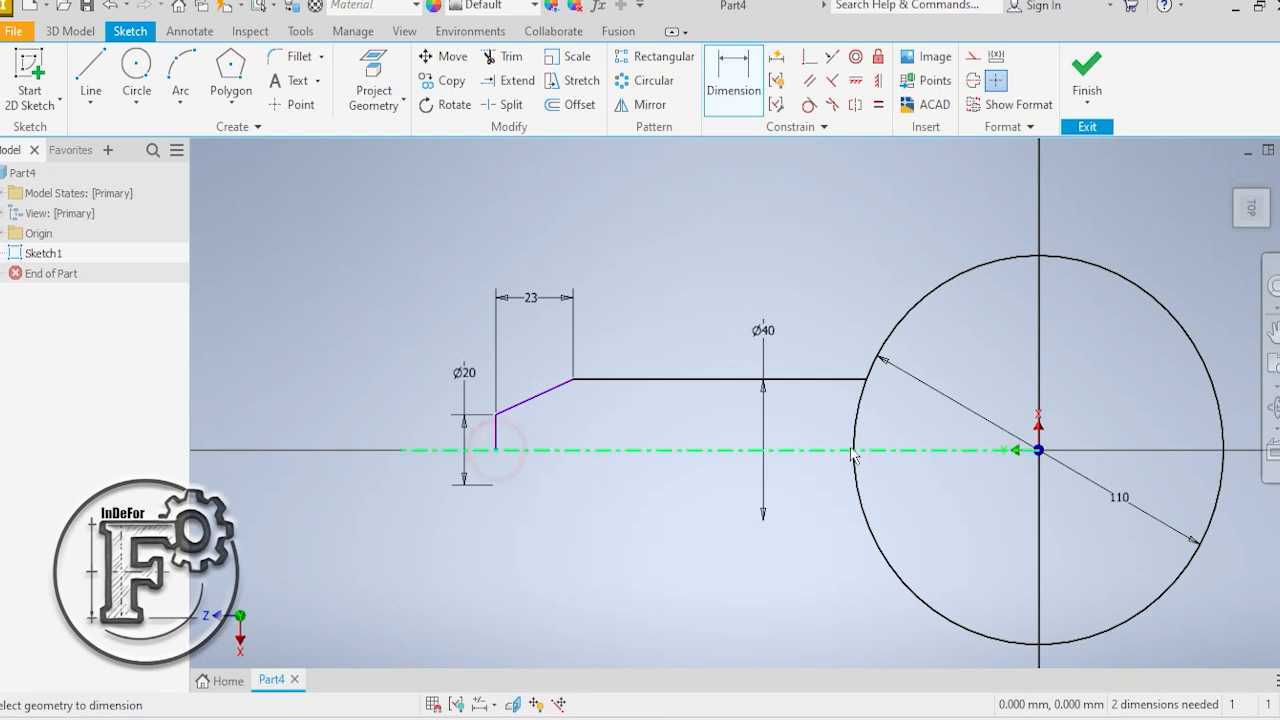
# - Dimension the distance from the profile's end on the centerline to the circle's centre as 140 mm
pyautogui.click(1036, 451)
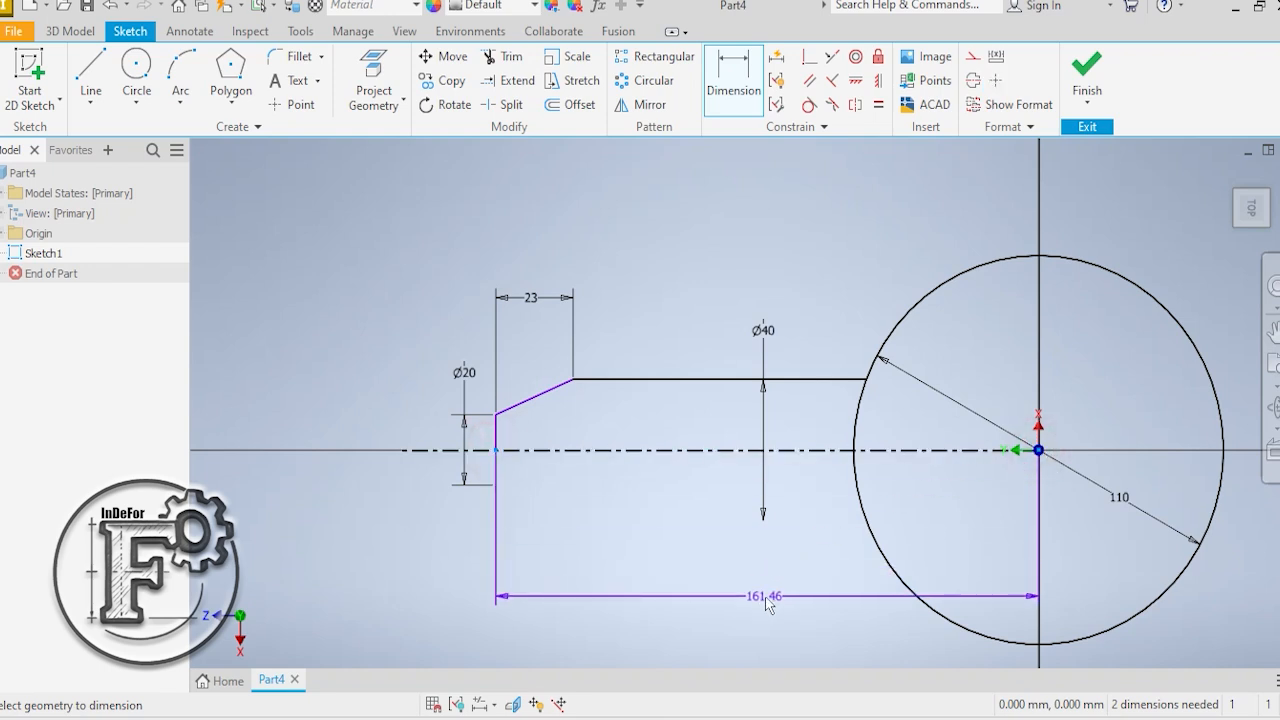
pyautogui.click(765, 597)
pyautogui.write('140')
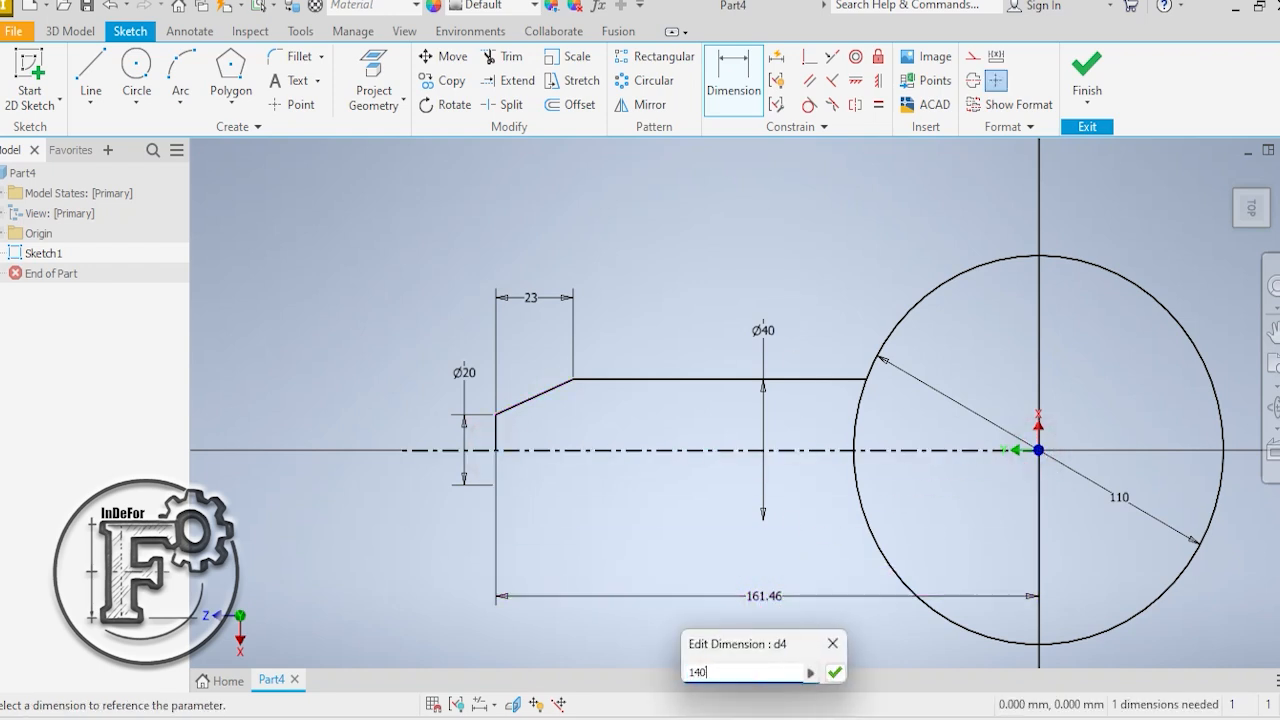
pyautogui.press('Return')
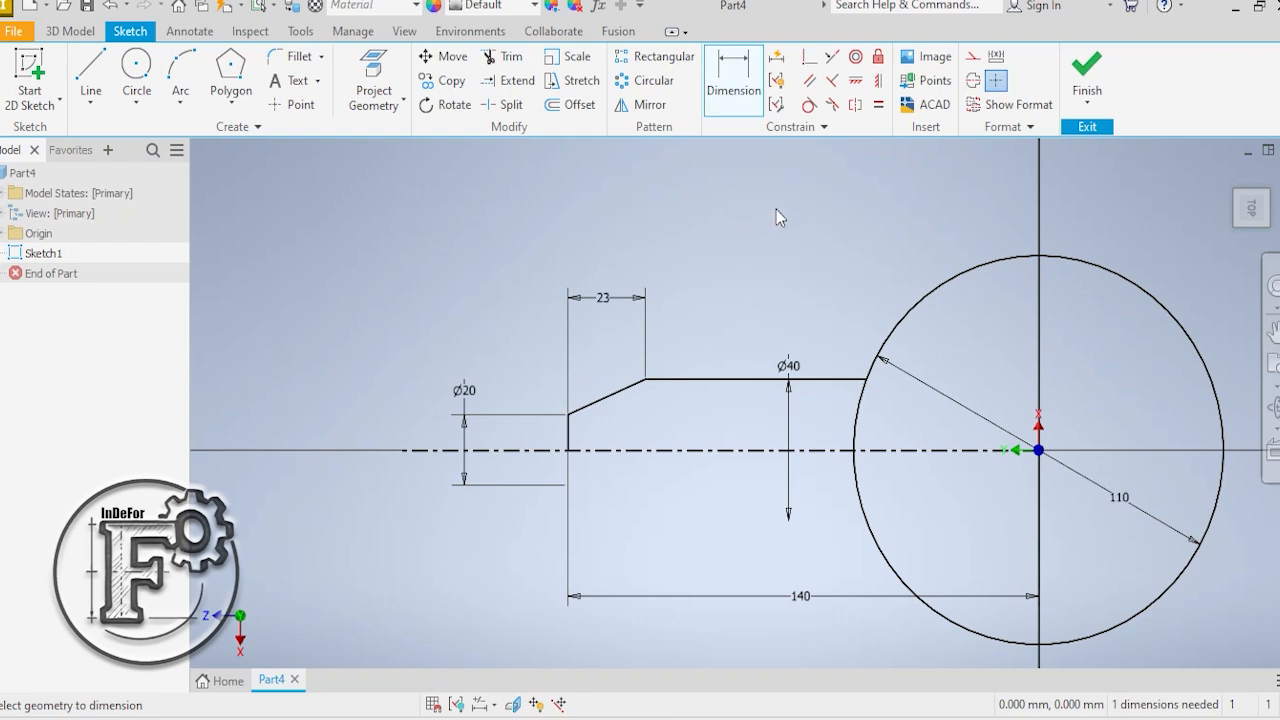
# - Mirror the profile's horizontal, sloping and vertical lines across the centerline
pyautogui.click(660, 108)
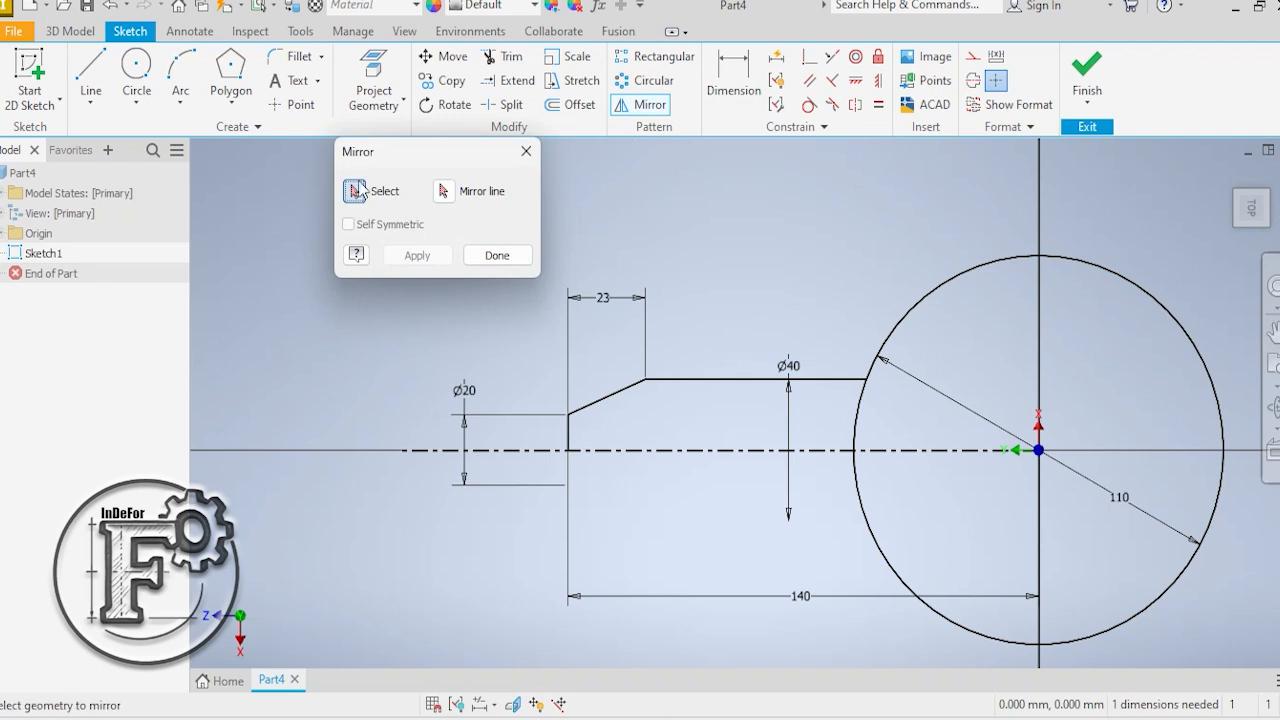
pyautogui.click(713, 379)
pyautogui.click(622, 390)
pyautogui.click(570, 440)
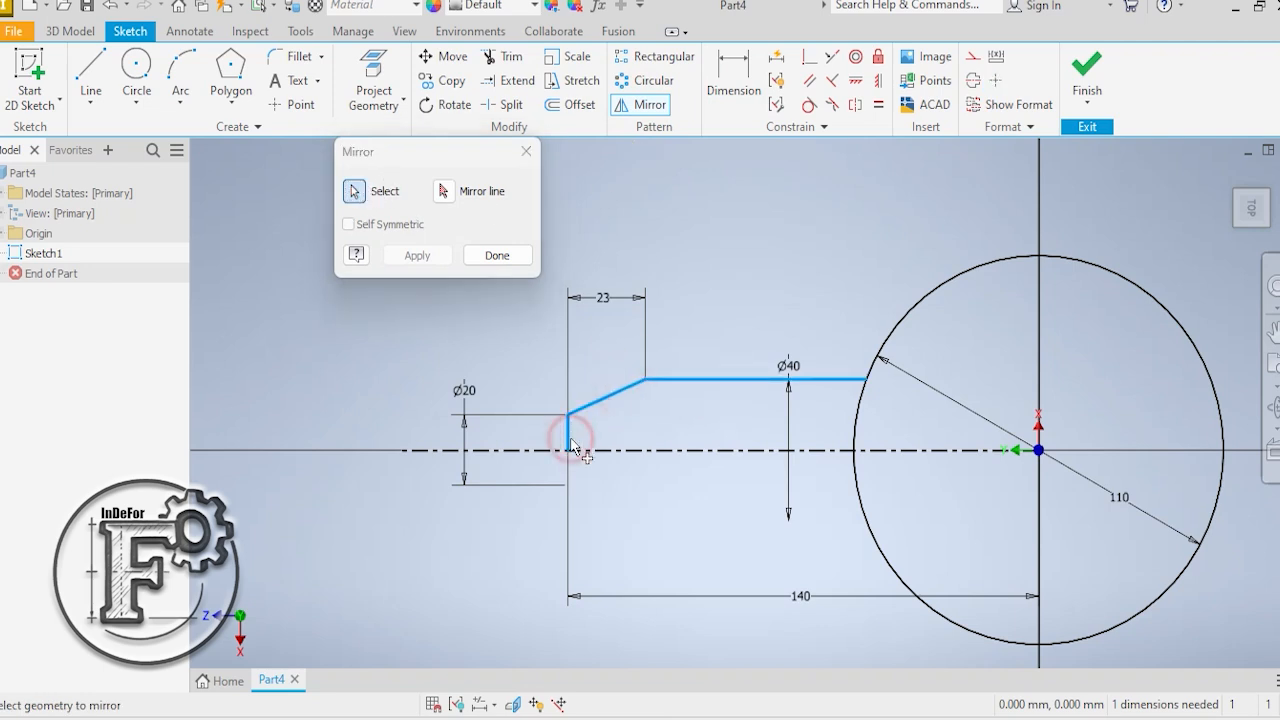
pyautogui.click(447, 191)
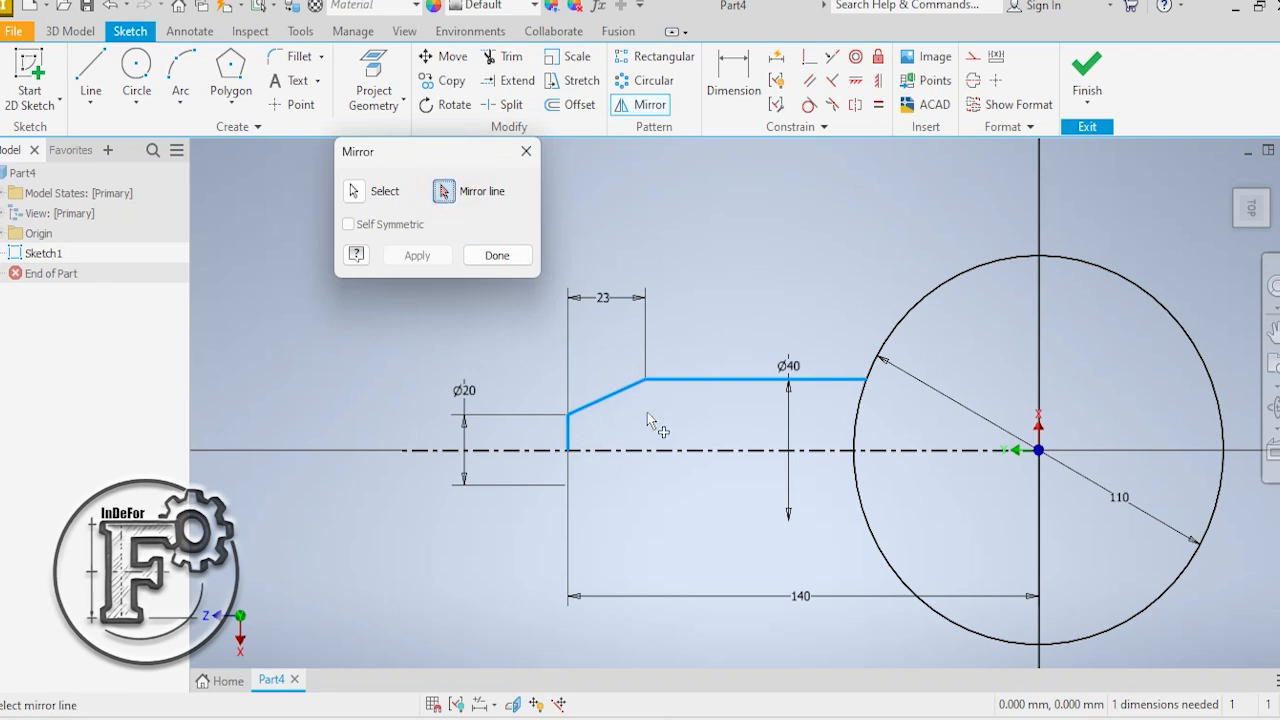
pyautogui.click(660, 446)
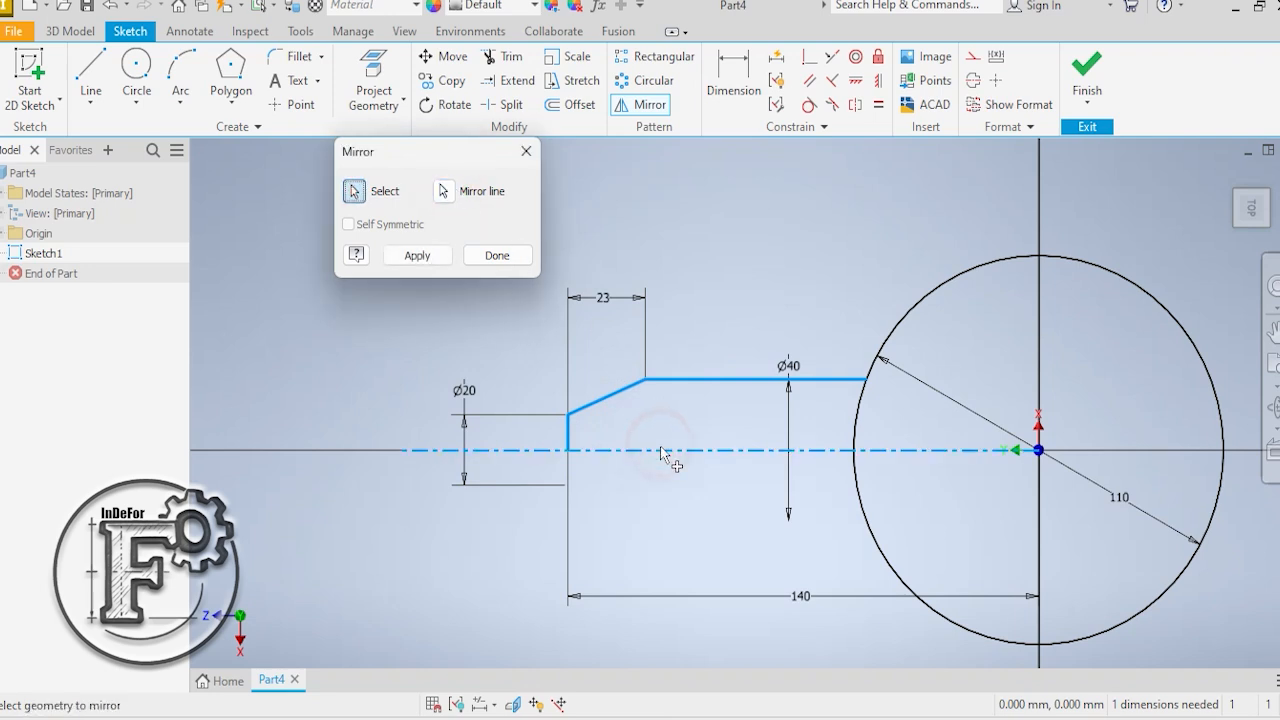
pyautogui.click(410, 262)
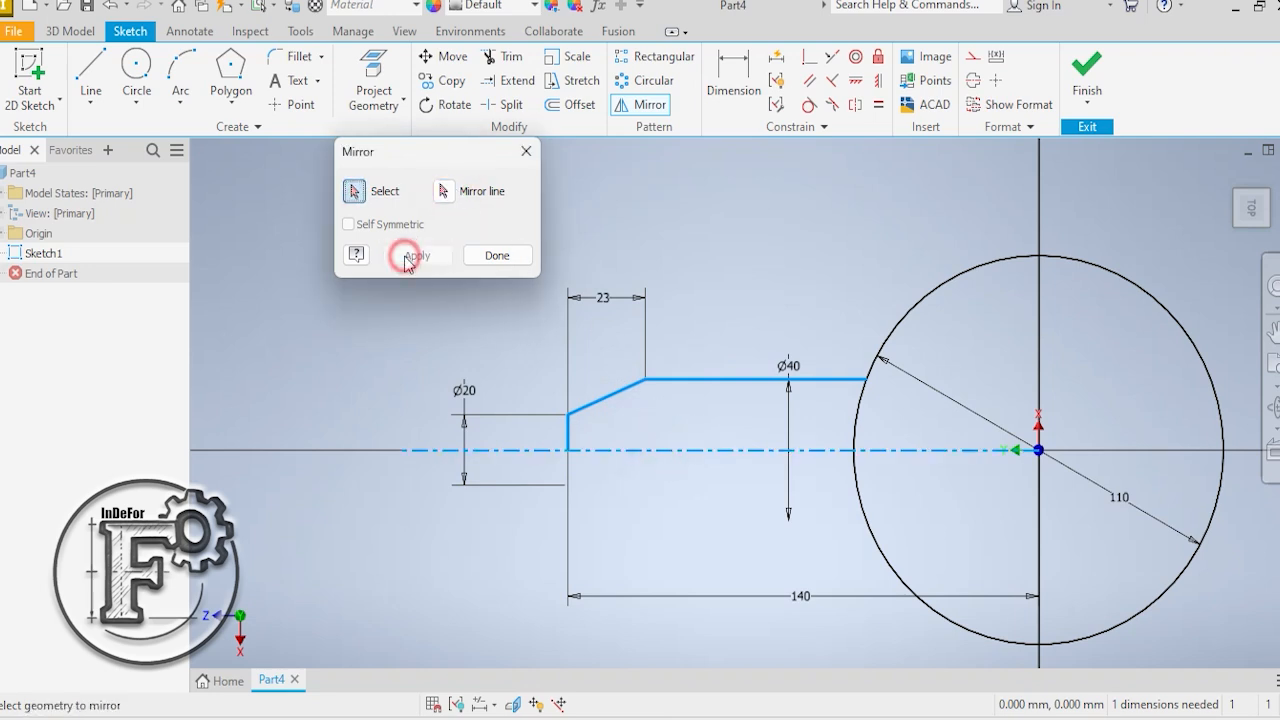
# - Trim away the circle's arc between the handle's two horizontal edges and finish the sketch
pyautogui.click(478, 256)
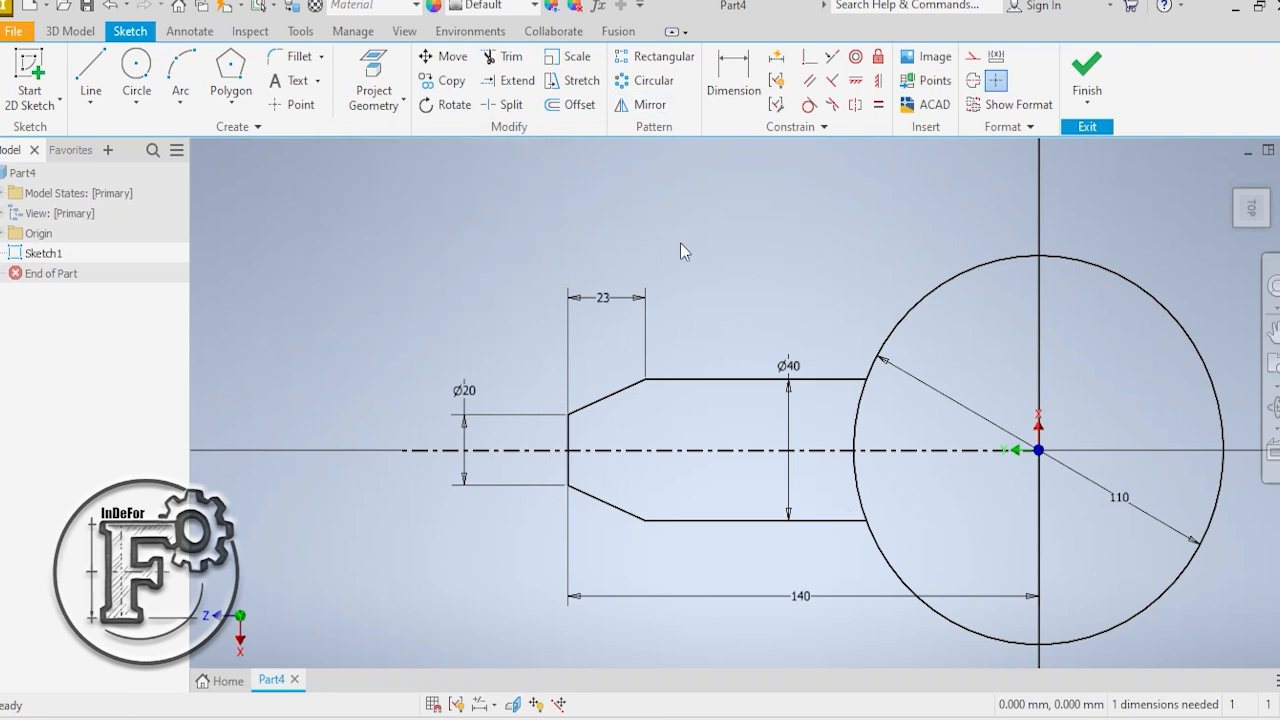
pyautogui.click(509, 62)
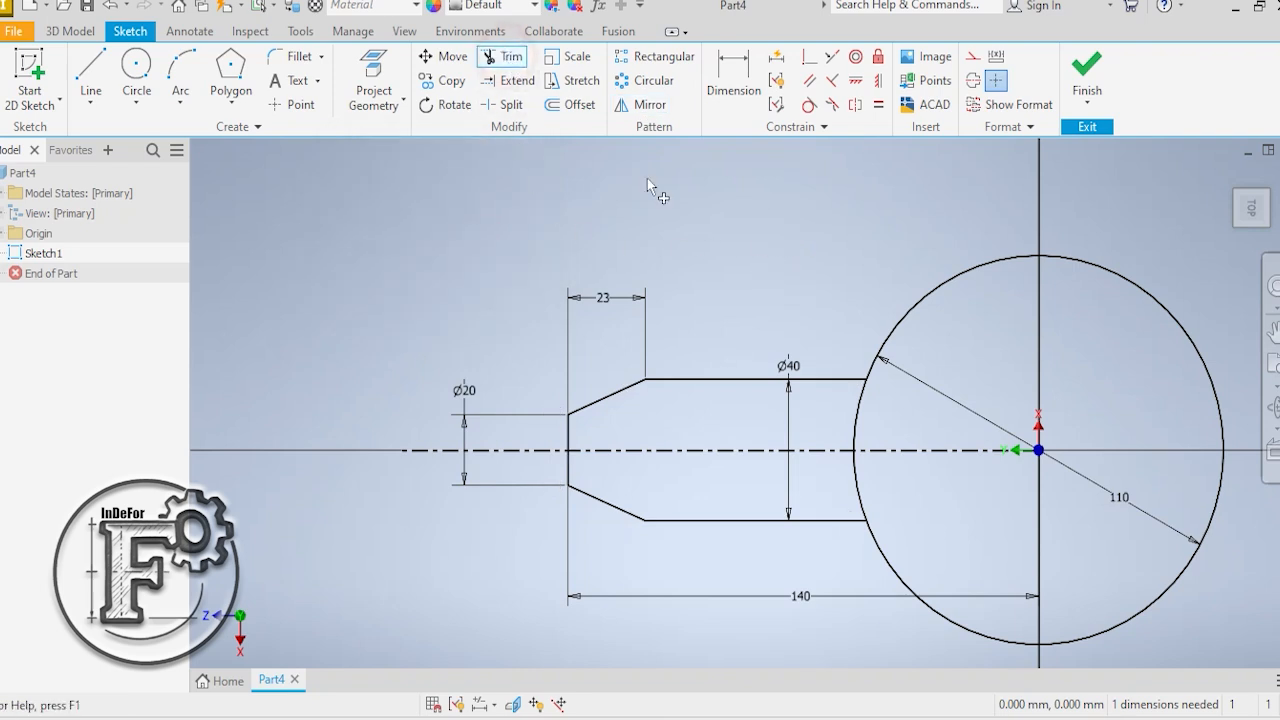
pyautogui.click(853, 415)
pyautogui.click(870, 500)
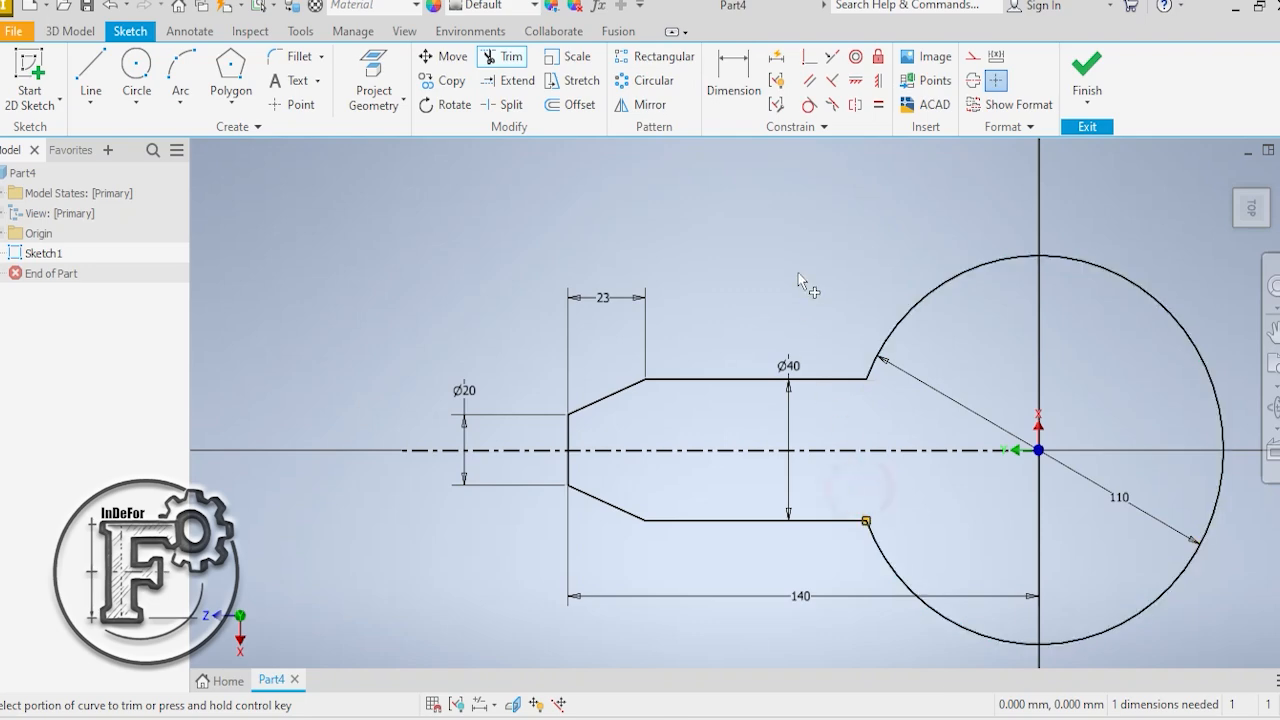
pyautogui.rightClick(755, 218)
pyautogui.click(790, 214)
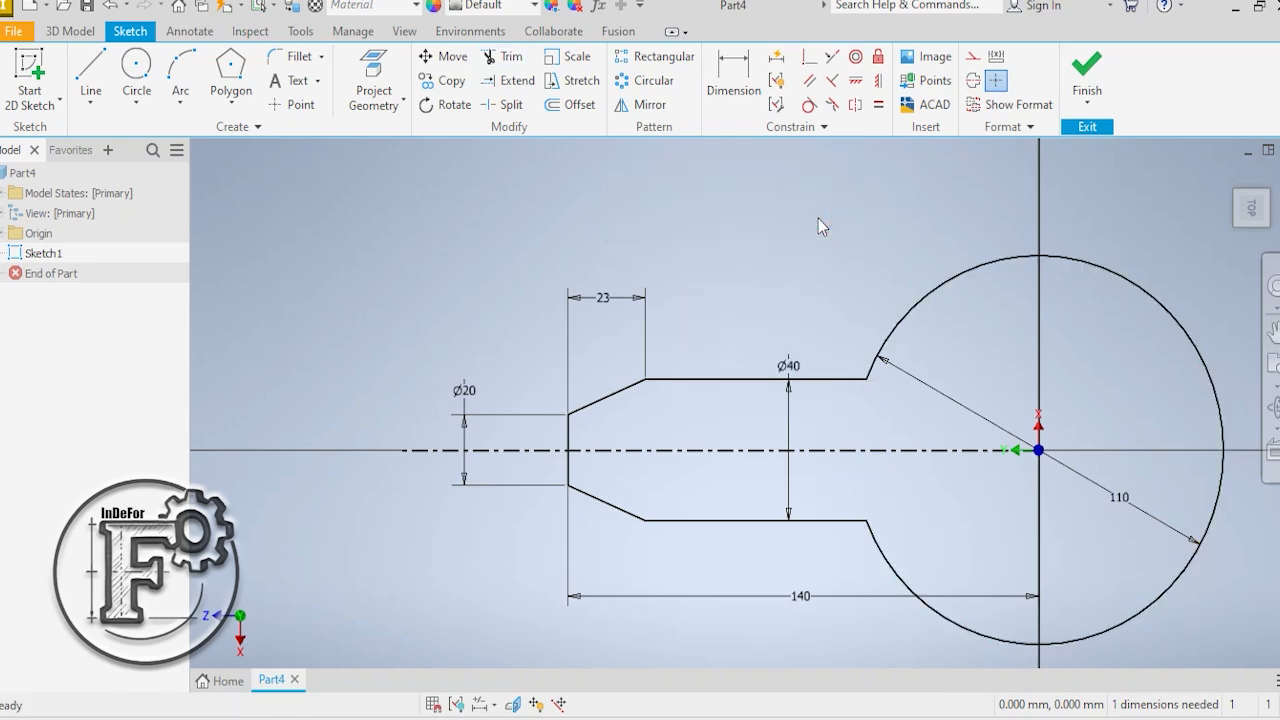
pyautogui.click(1088, 66)
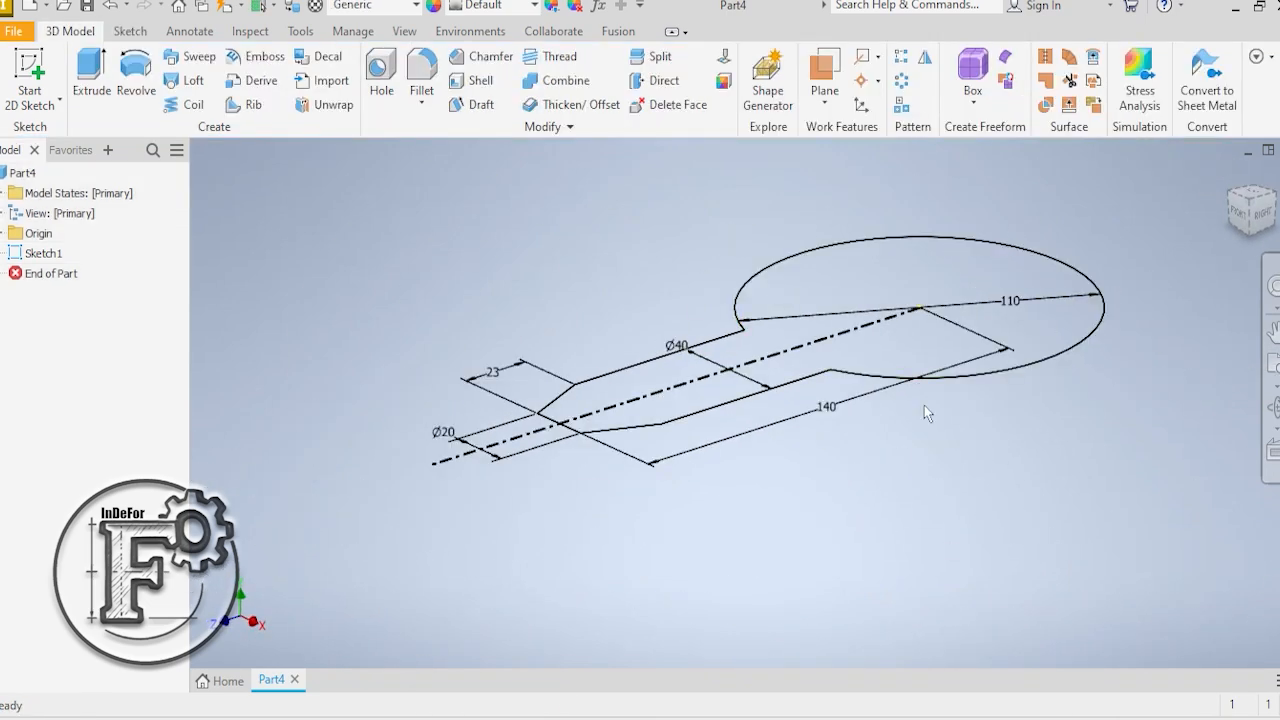
# - Check the bicycle spanner drawing in the PDF reader and extrude the sketched outline in Inventor by 7 mm
pyautogui.click(768, 716)
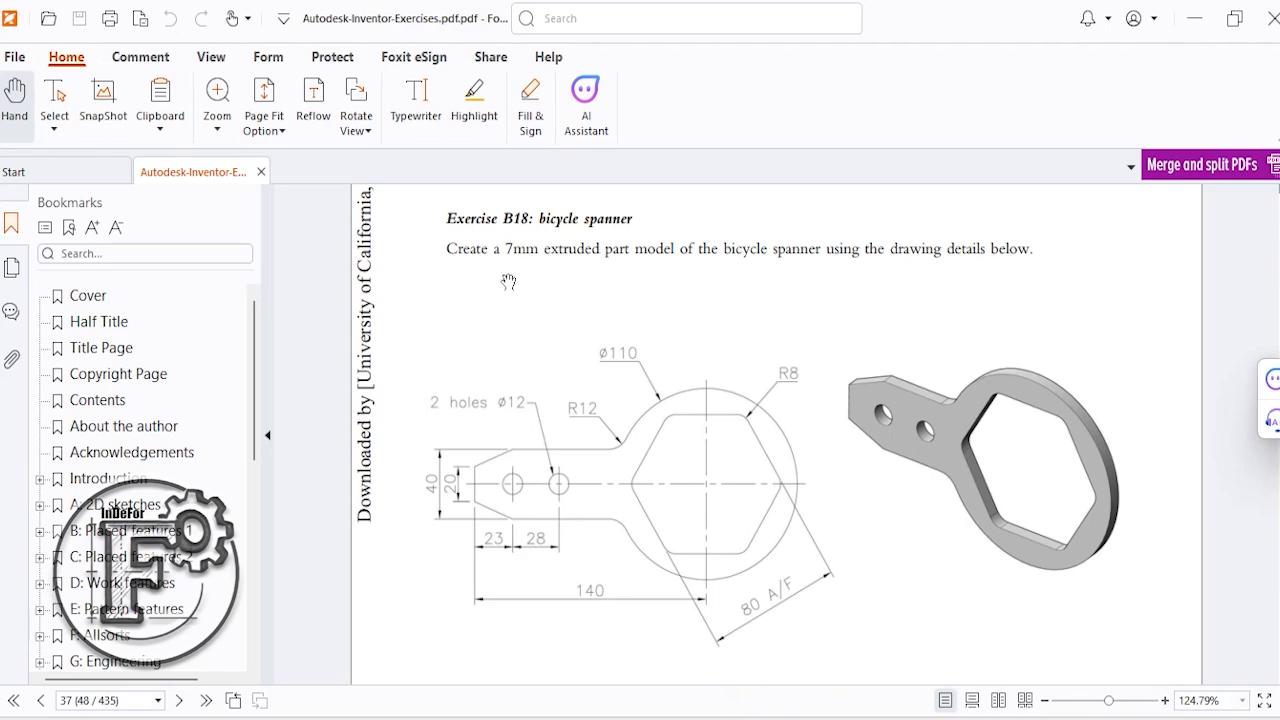
pyautogui.click(790, 716)
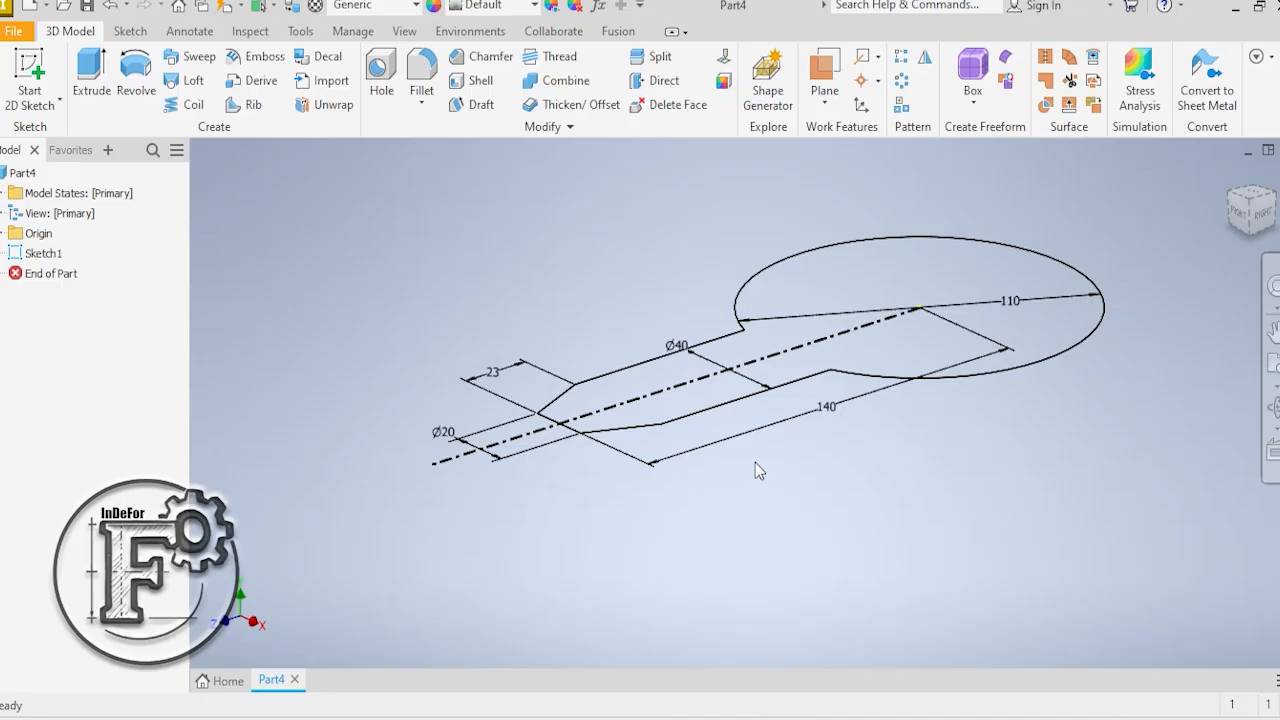
pyautogui.click(88, 72)
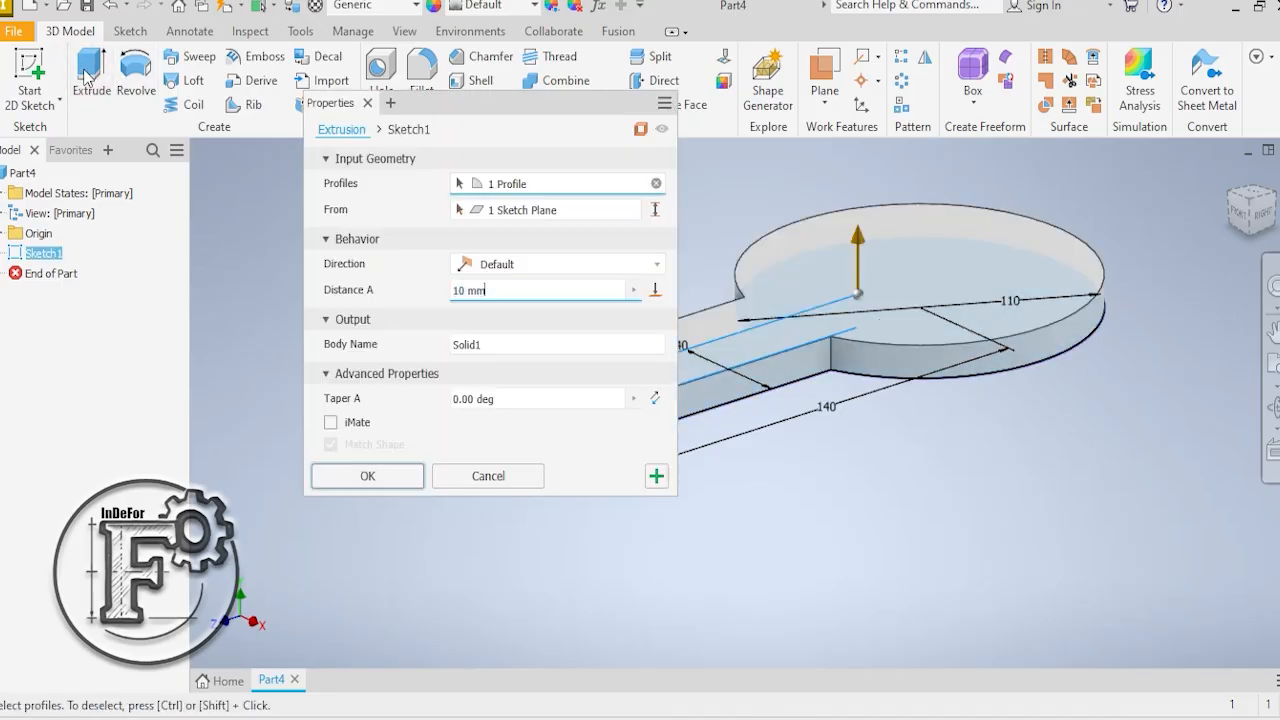
pyautogui.moveTo(521, 288); pyautogui.dragTo(367, 282)
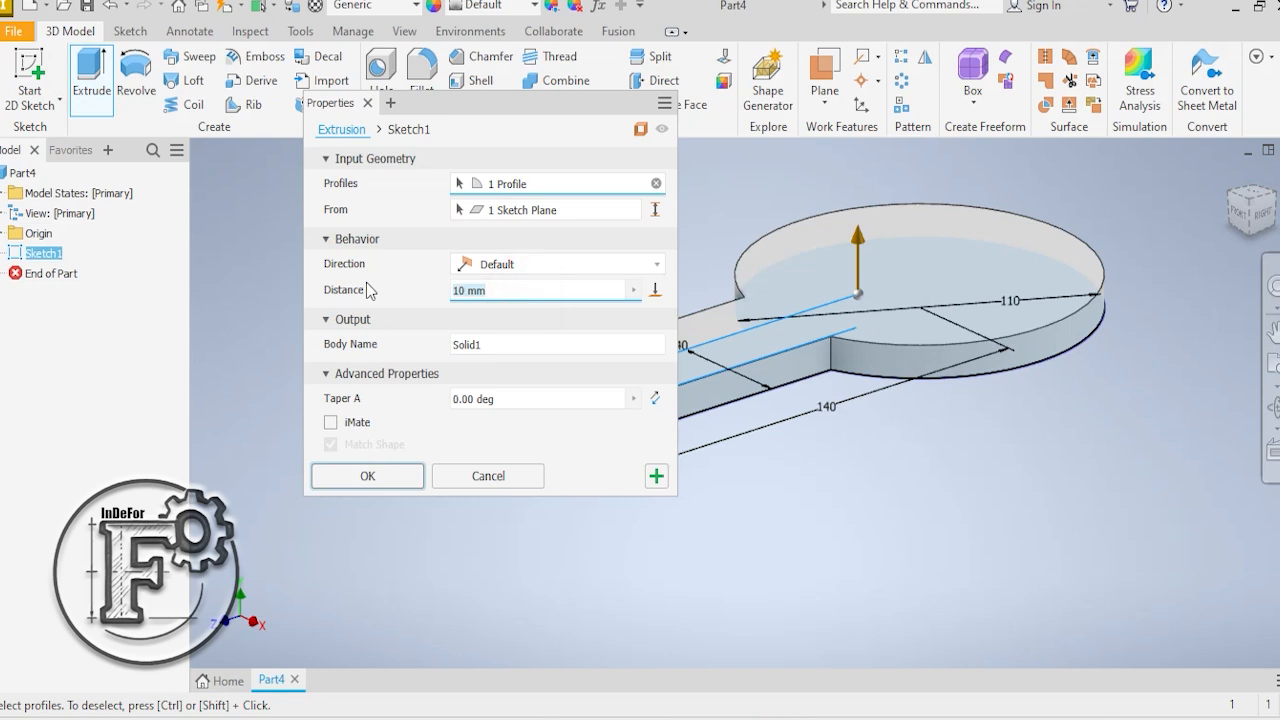
pyautogui.write('7')
pyautogui.press('Return')
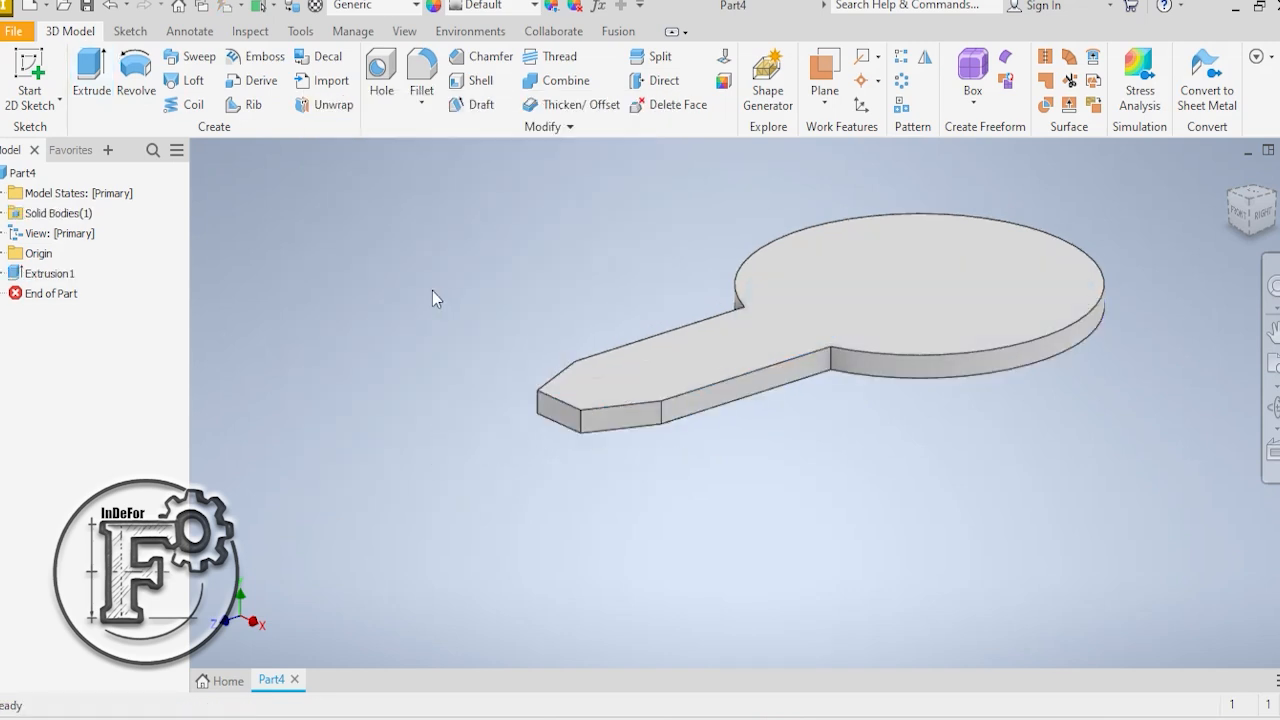
pyautogui.scroll(-1, 1029, 196)
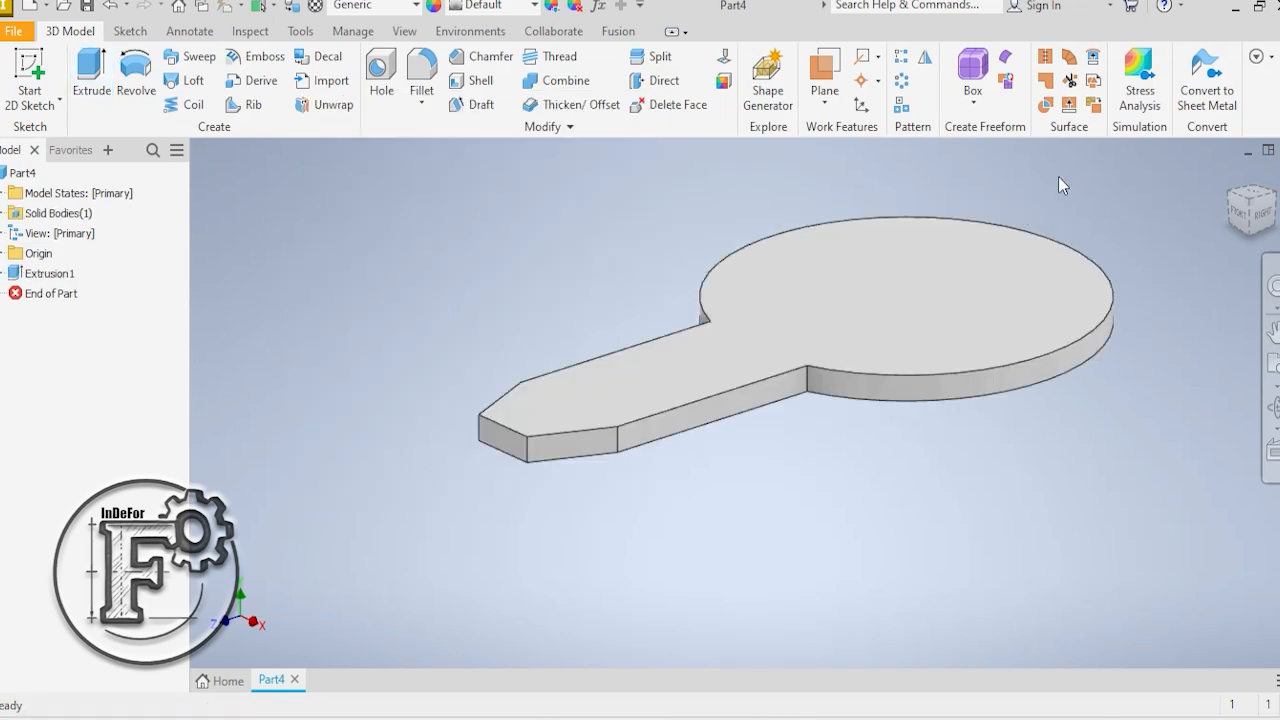
# - Reopen the spanner body's extrusion for editing and try the Flipped direction
pyautogui.moveTo(150, 203); pyautogui.dragTo(150, 203)
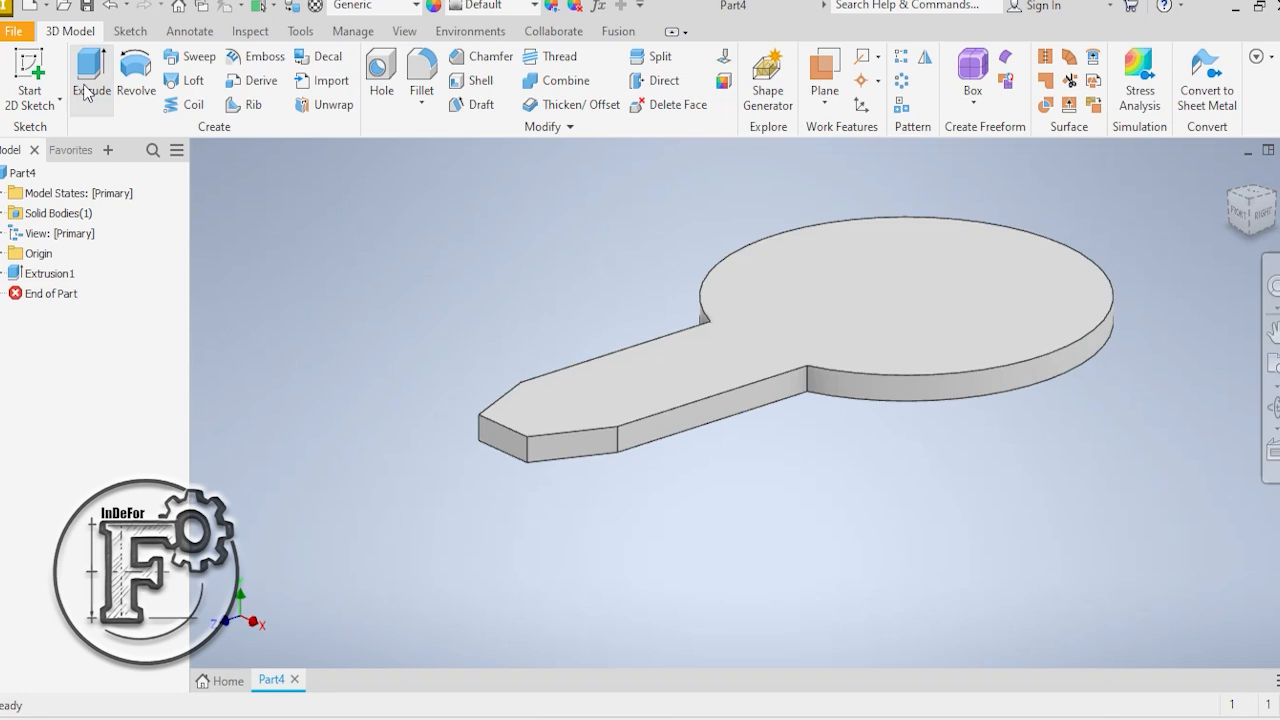
pyautogui.rightClick(57, 271)
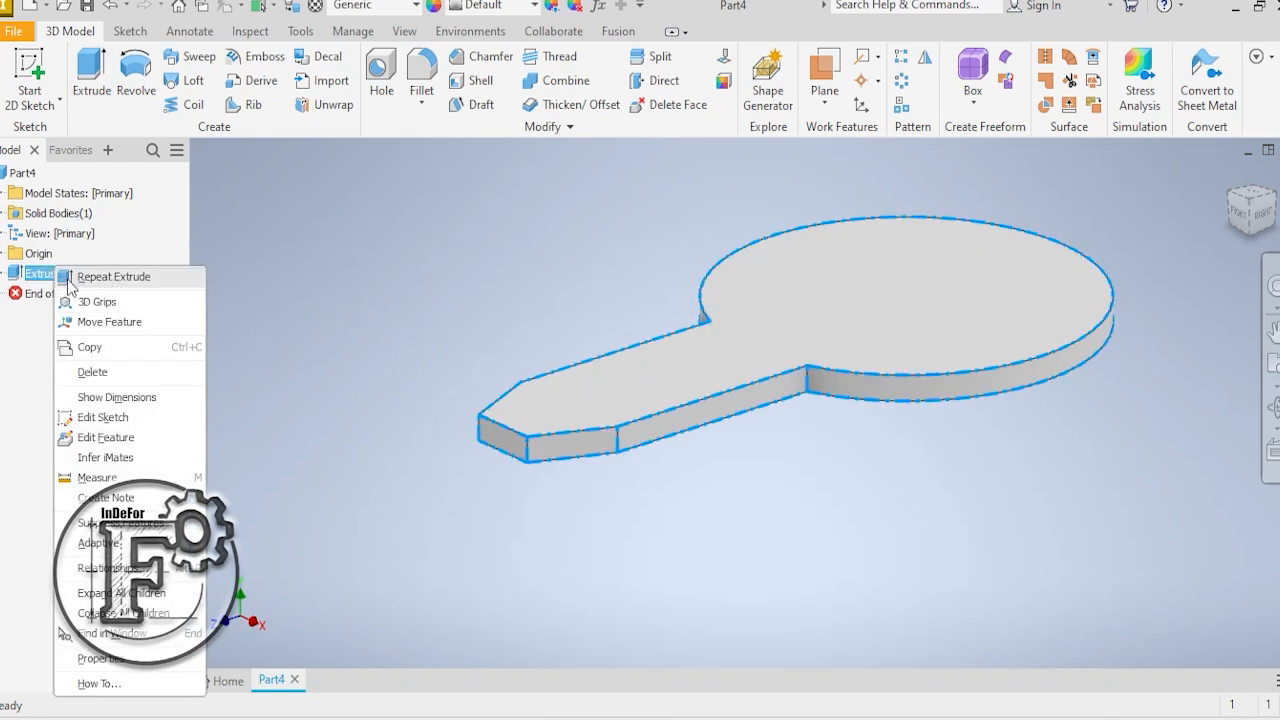
pyautogui.click(80, 437)
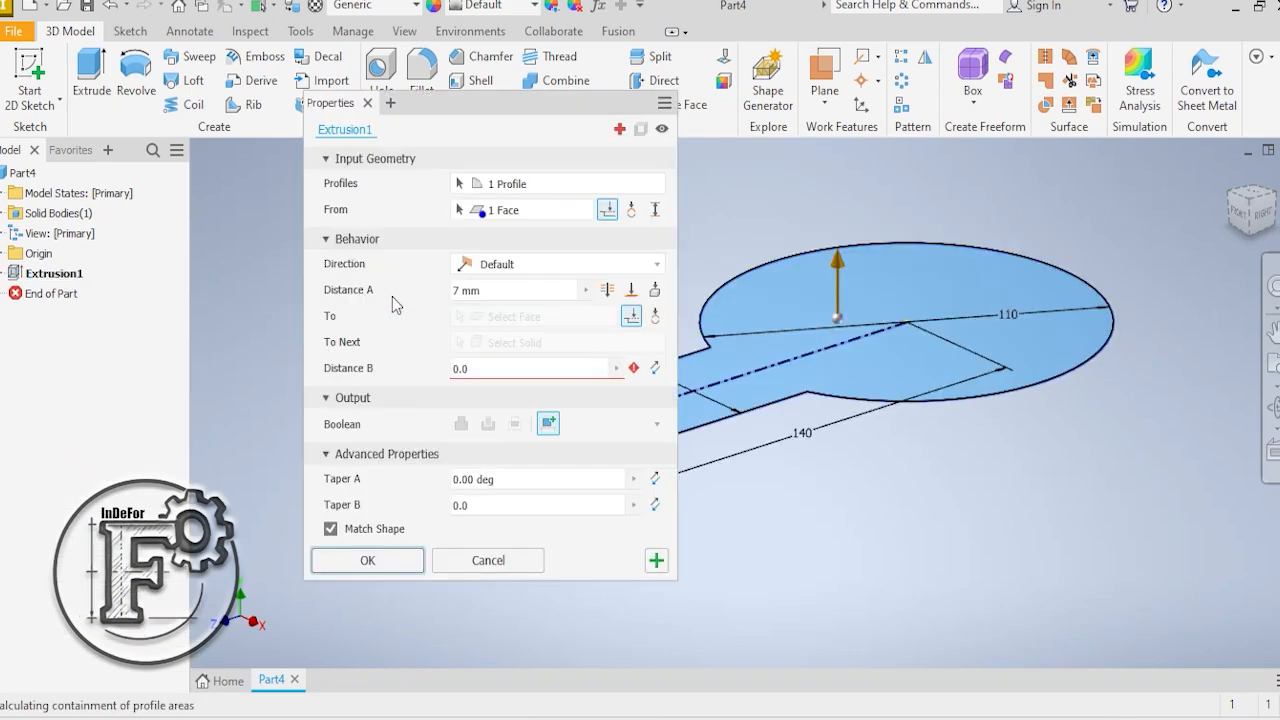
pyautogui.moveTo(571, 103); pyautogui.dragTo(364, 58)
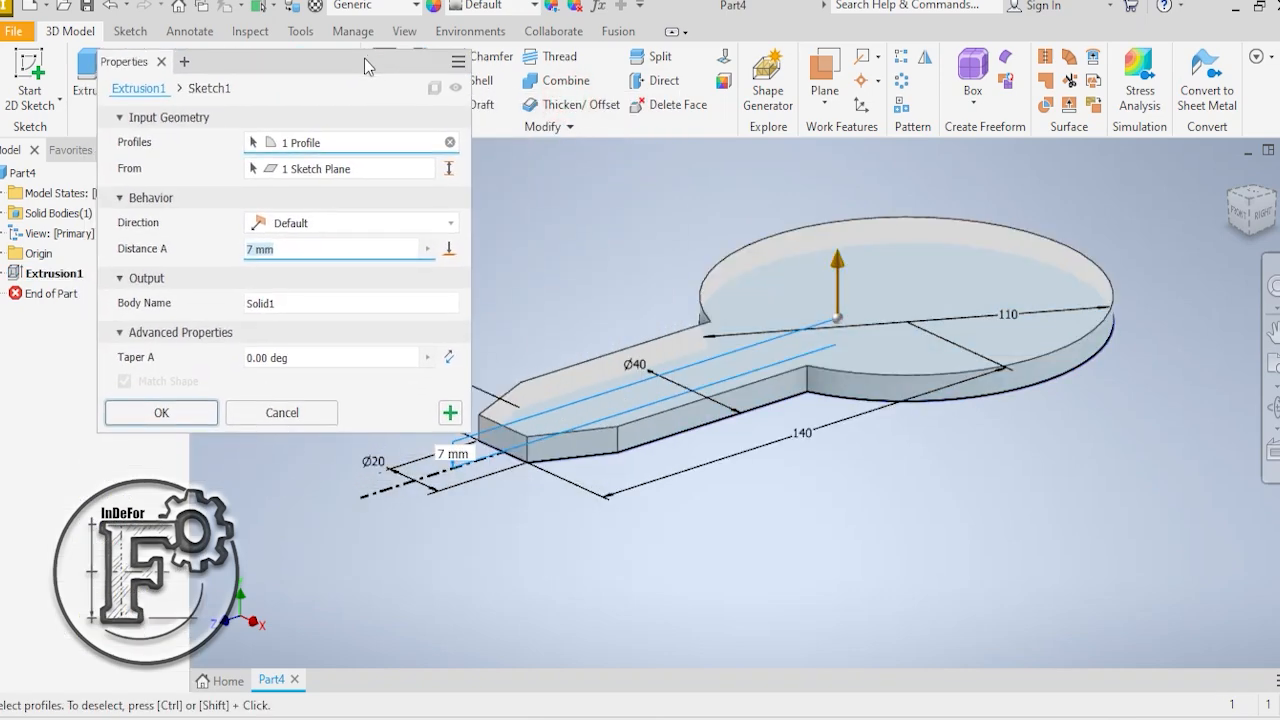
pyautogui.click(450, 223)
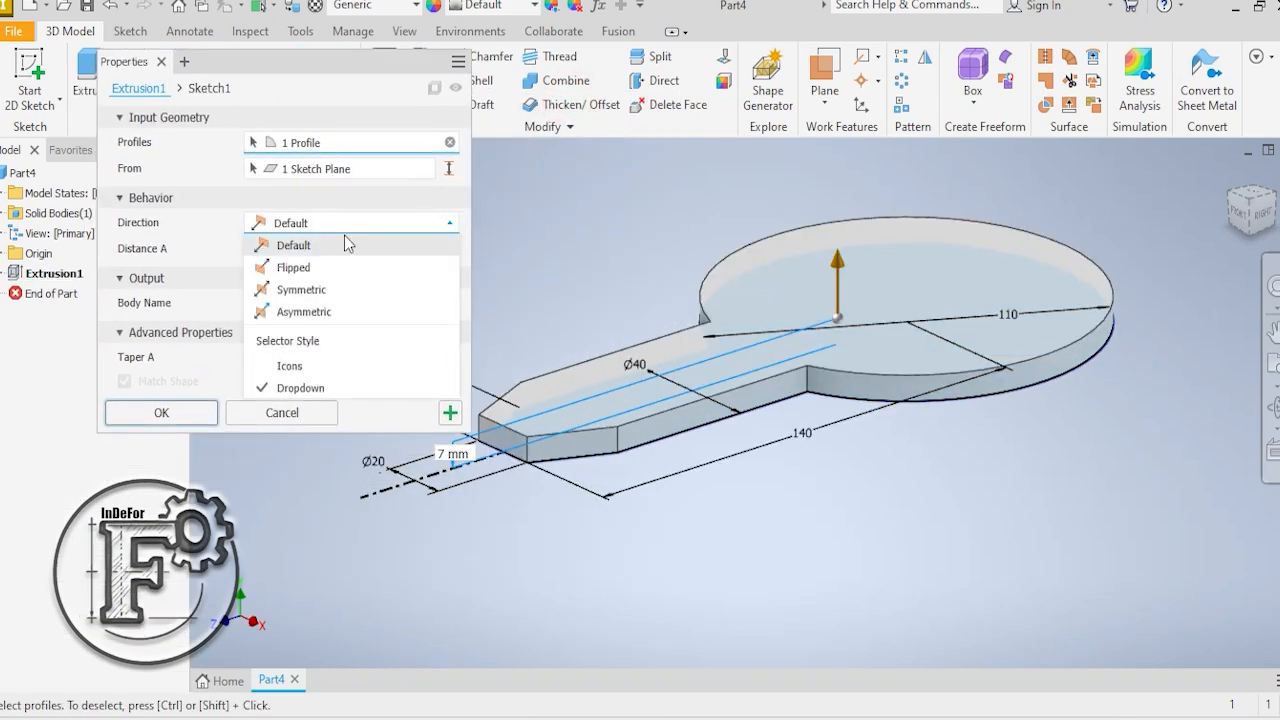
pyautogui.click(302, 272)
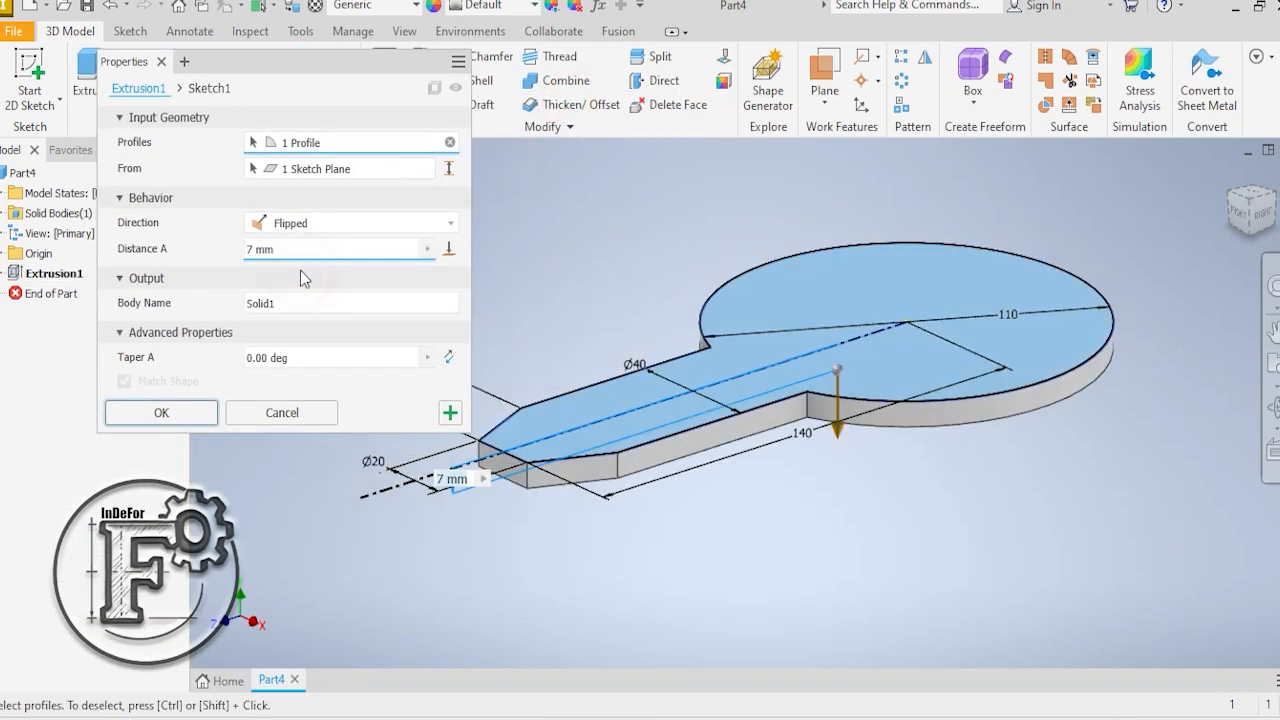
# - Try the Symmetric and Asymmetric directions for the extrusion, ending on Symmetric
pyautogui.click(451, 222)
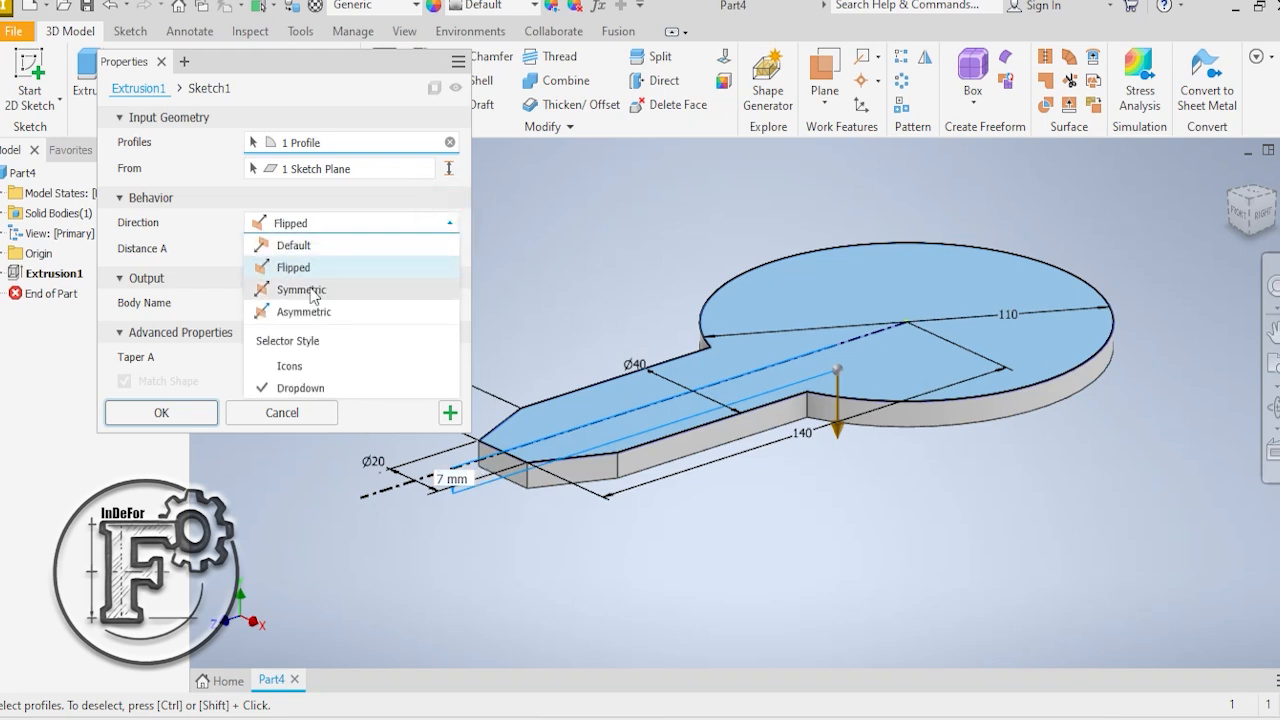
pyautogui.click(312, 289)
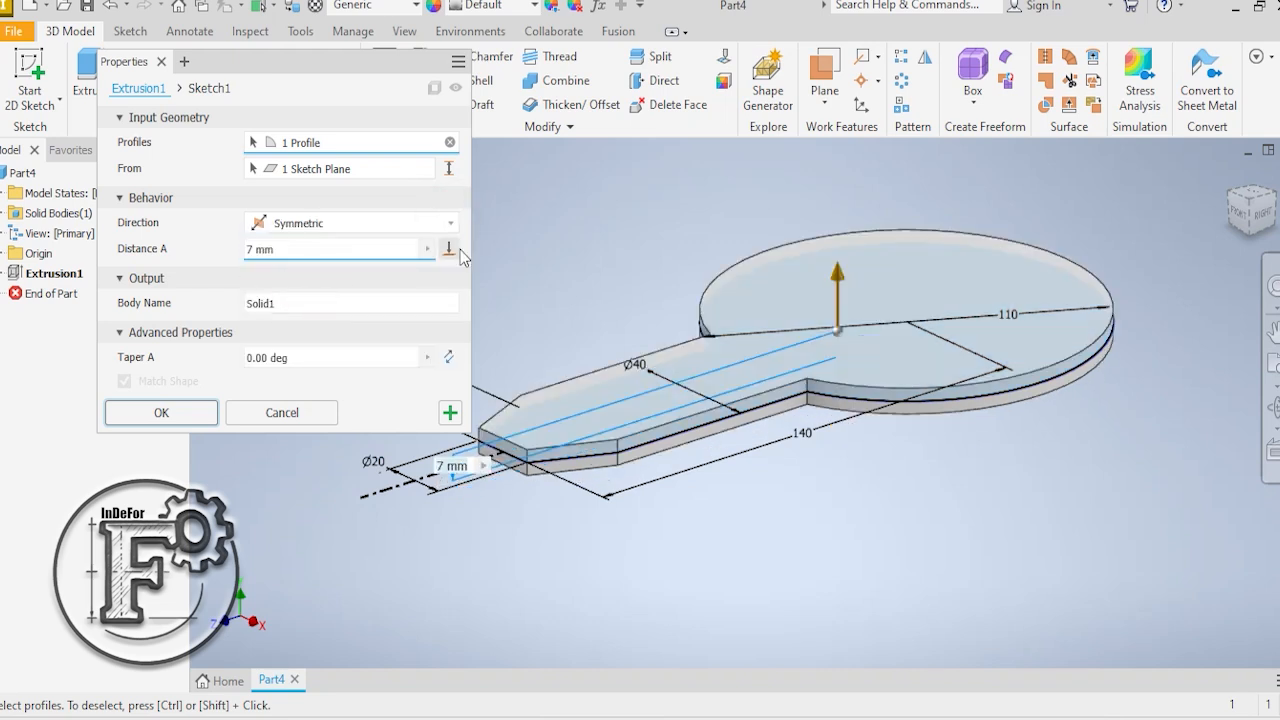
pyautogui.click(449, 228)
pyautogui.click(304, 311)
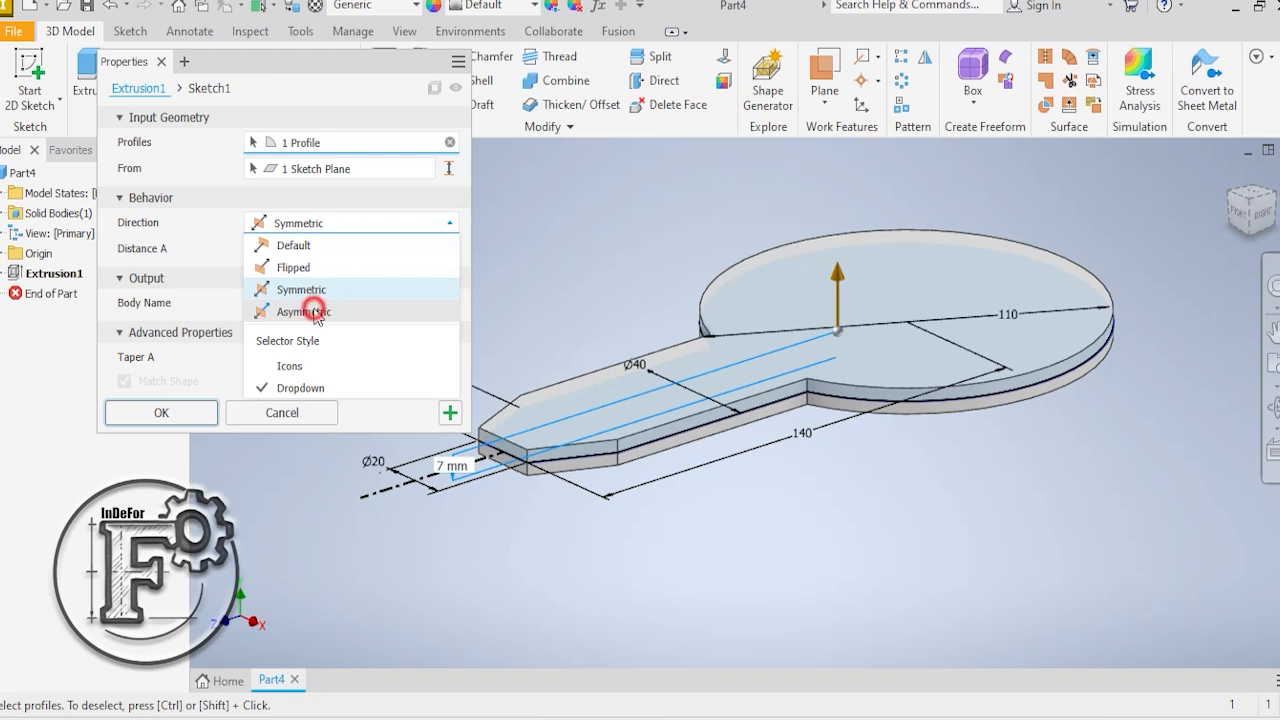
pyautogui.click(451, 228)
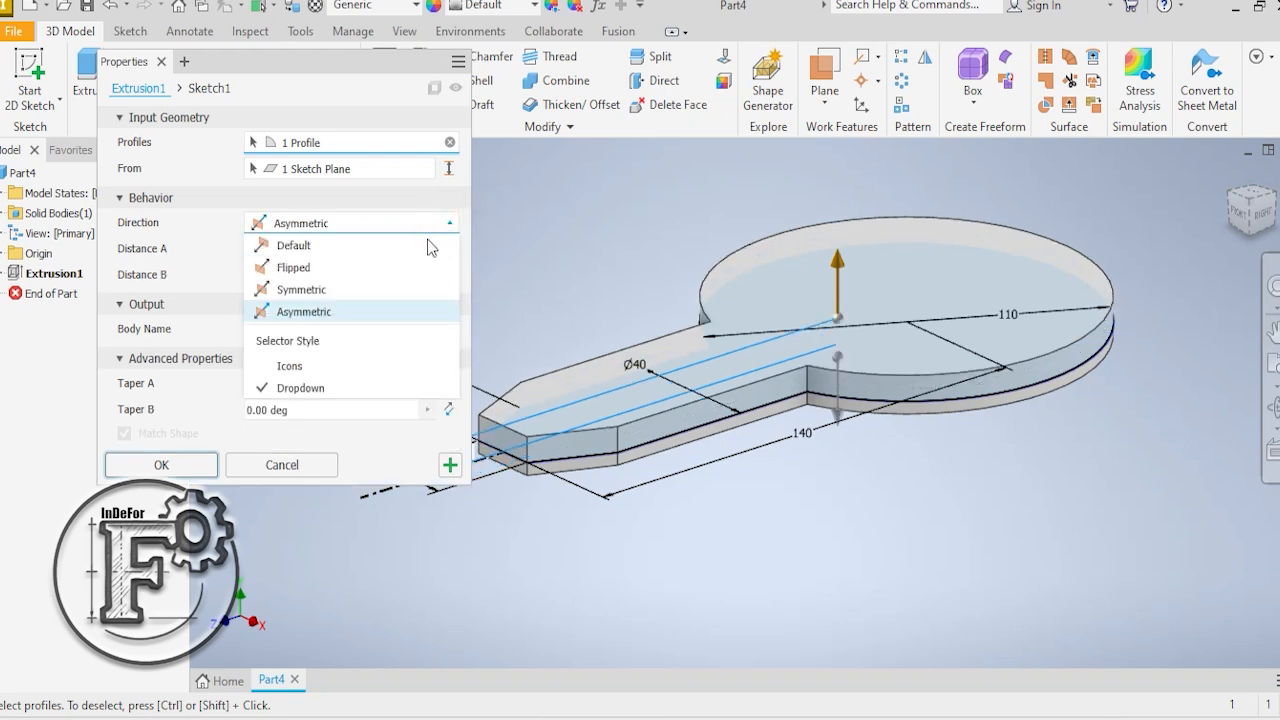
pyautogui.click(314, 290)
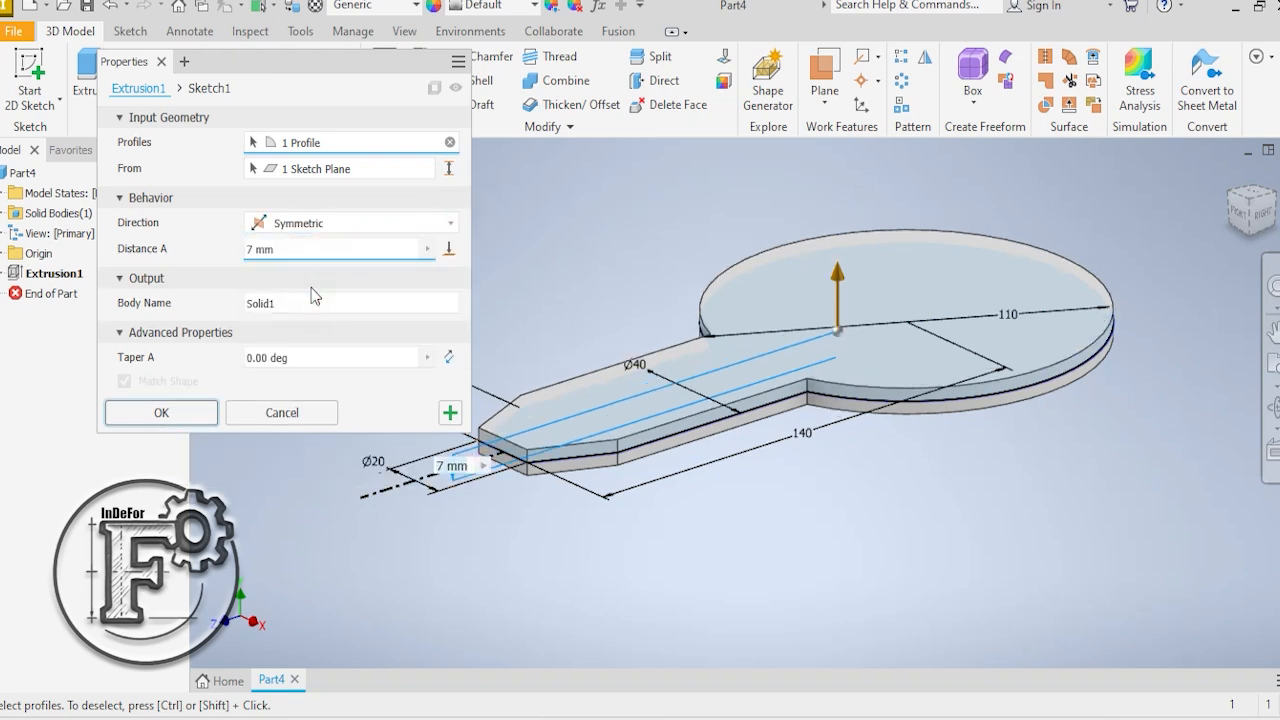
# - Set the extrusion's direction back to Default and accept the edit
pyautogui.click(451, 223)
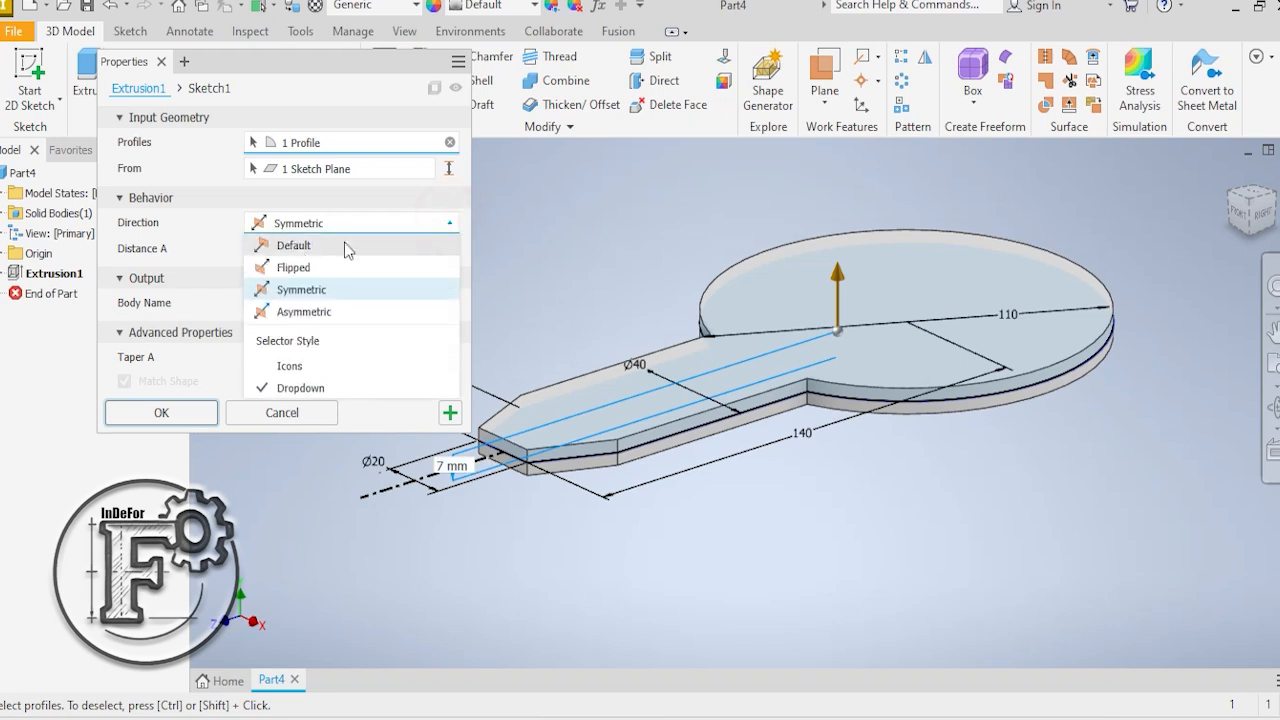
pyautogui.click(294, 246)
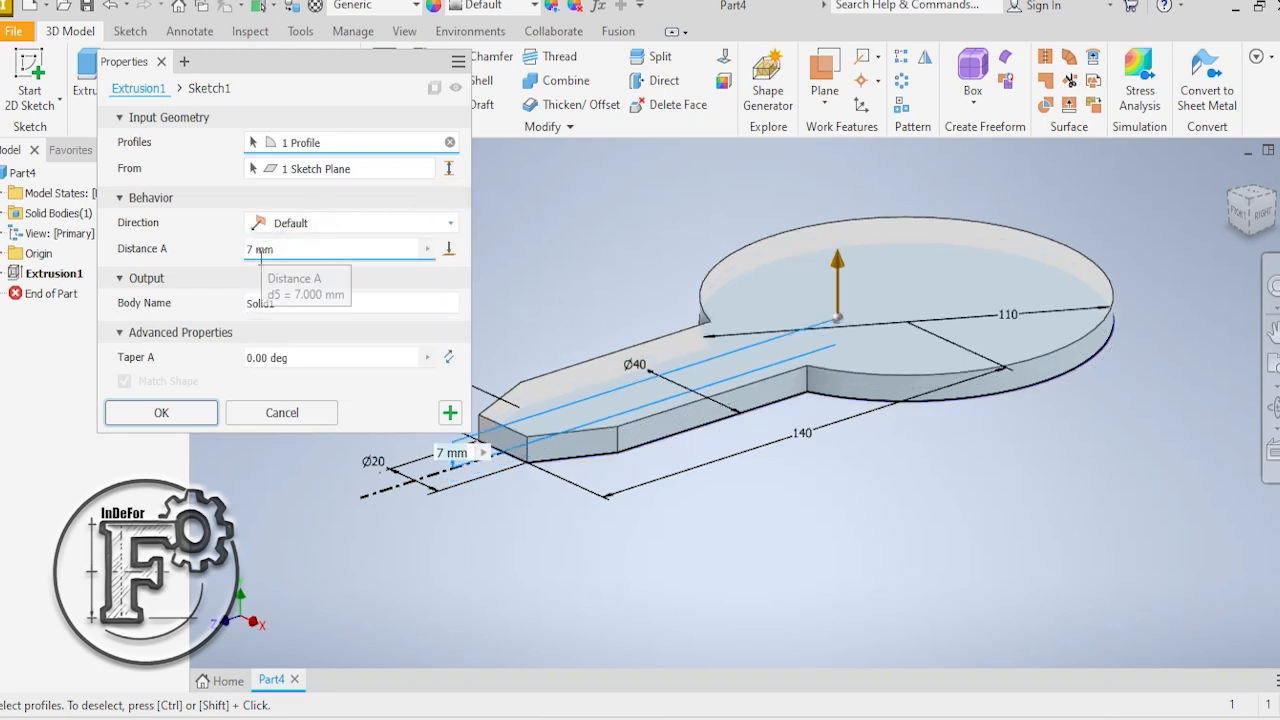
pyautogui.click(166, 410)
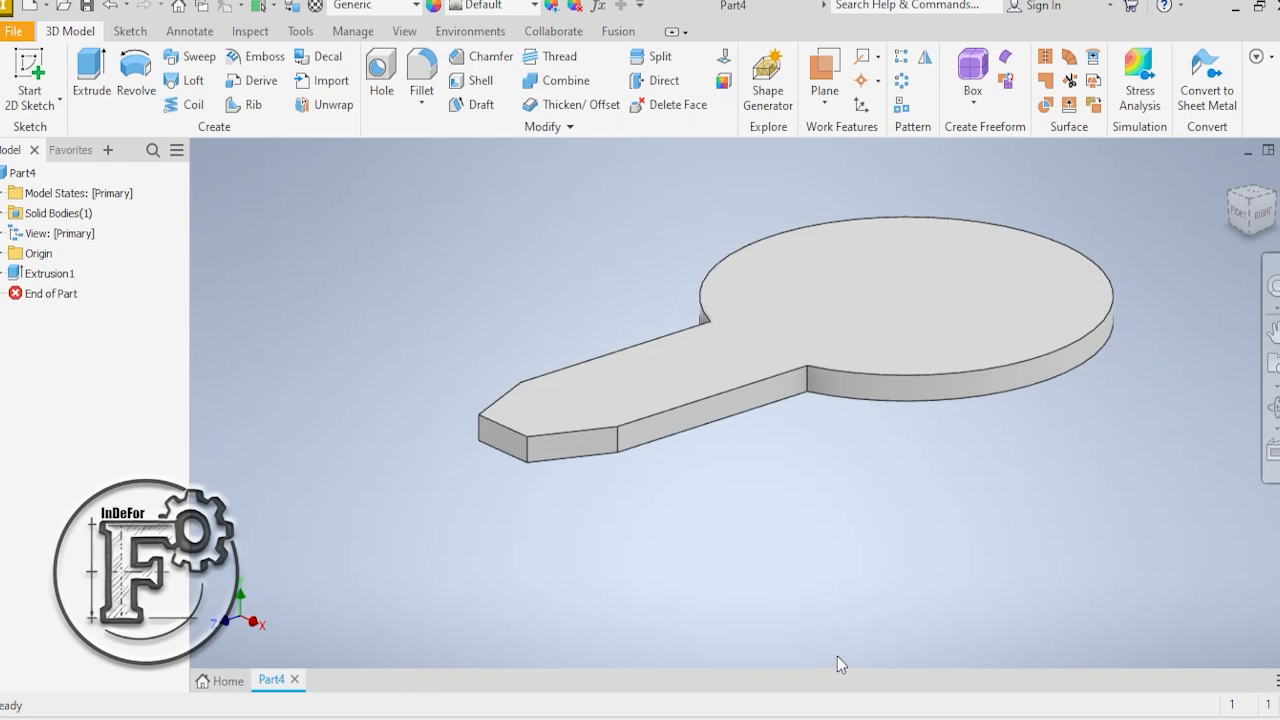
# - Consult the spanner drawing in the PDF reader and start a new sketch on the body's top face in Inventor
pyautogui.hotkey('alt', 'Tab')
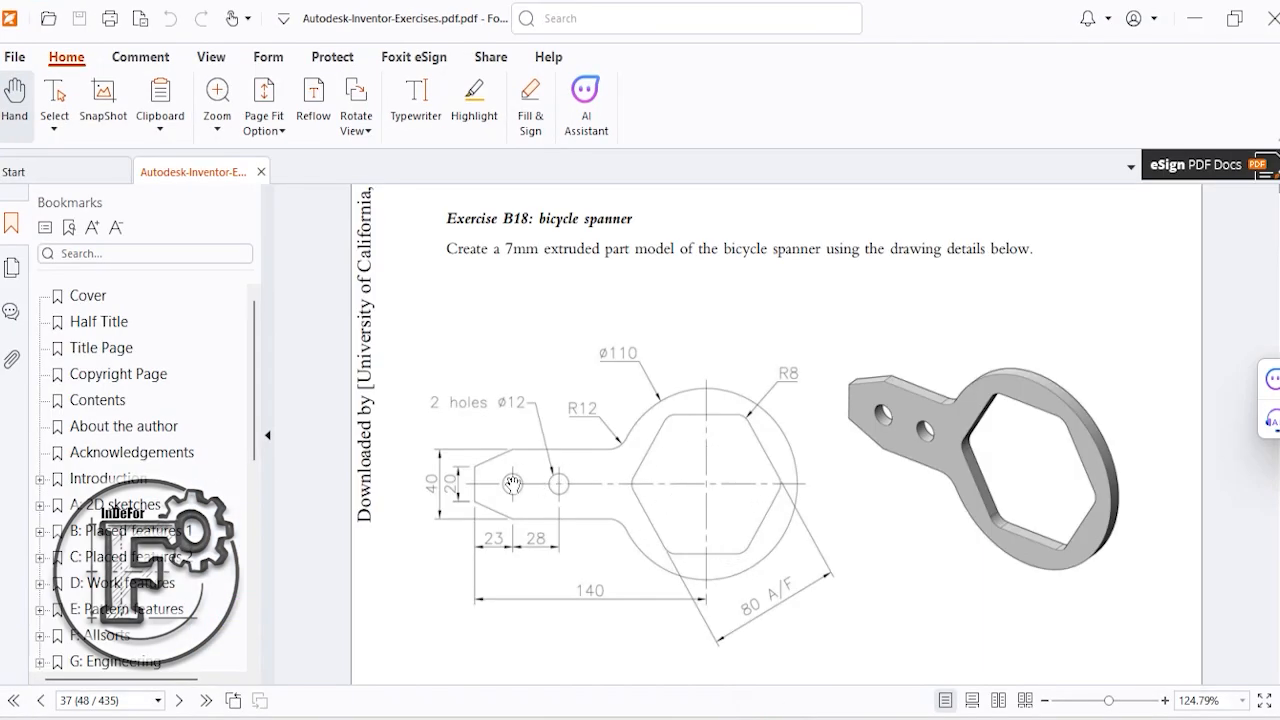
pyautogui.hotkey('alt', 'Tab')
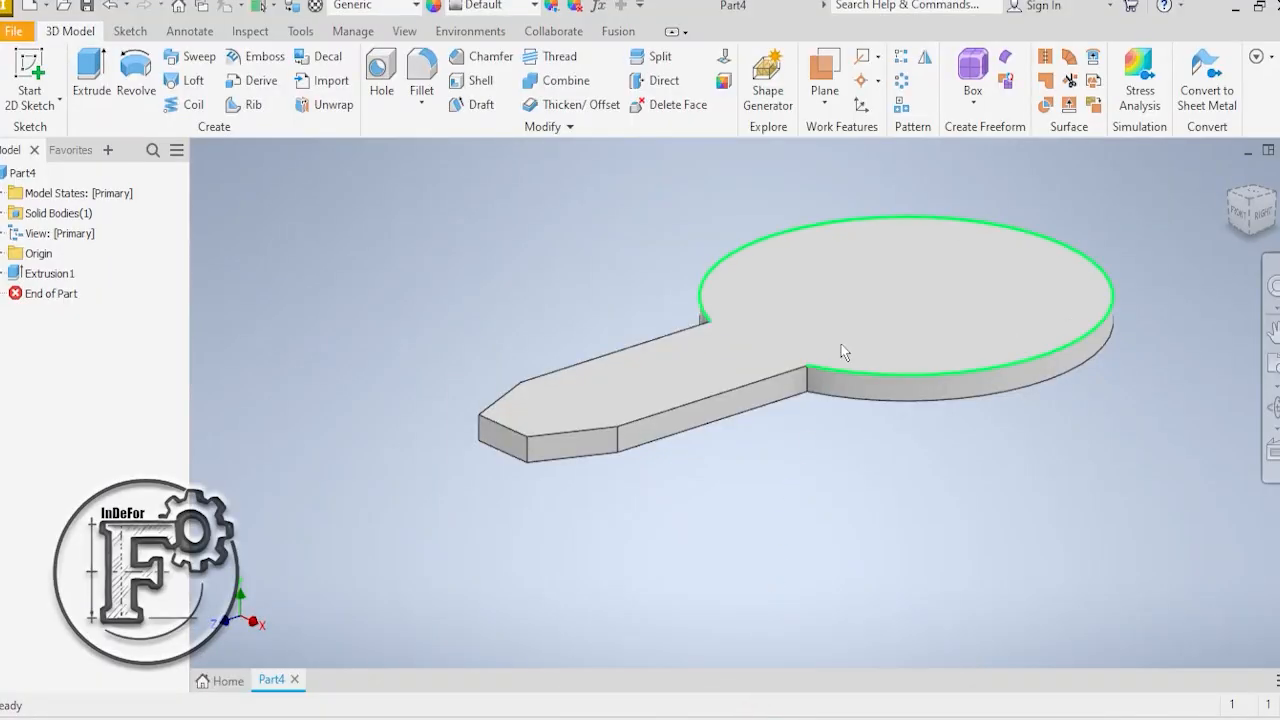
pyautogui.click(850, 296)
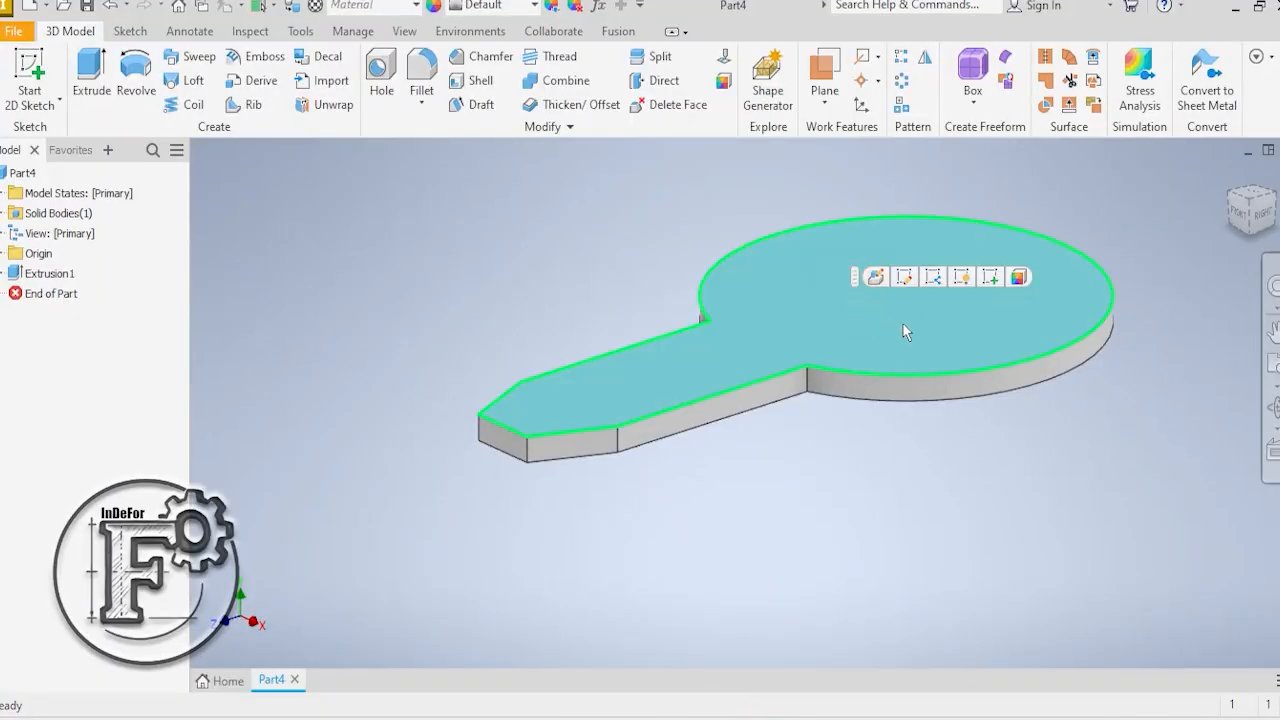
pyautogui.click(990, 279)
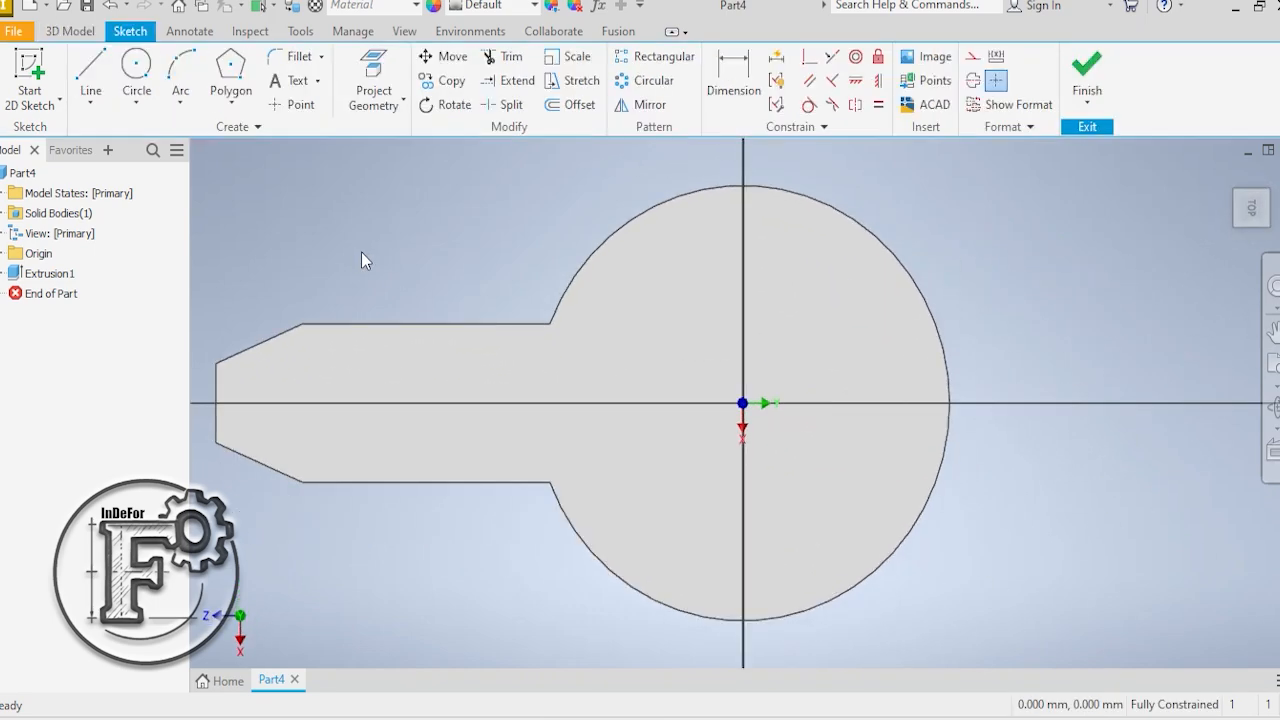
# - Sketch a six-sided inscribed polygon centred on the origin inside the spanner's round head, with its upper edge horizontal
pyautogui.click(231, 101)
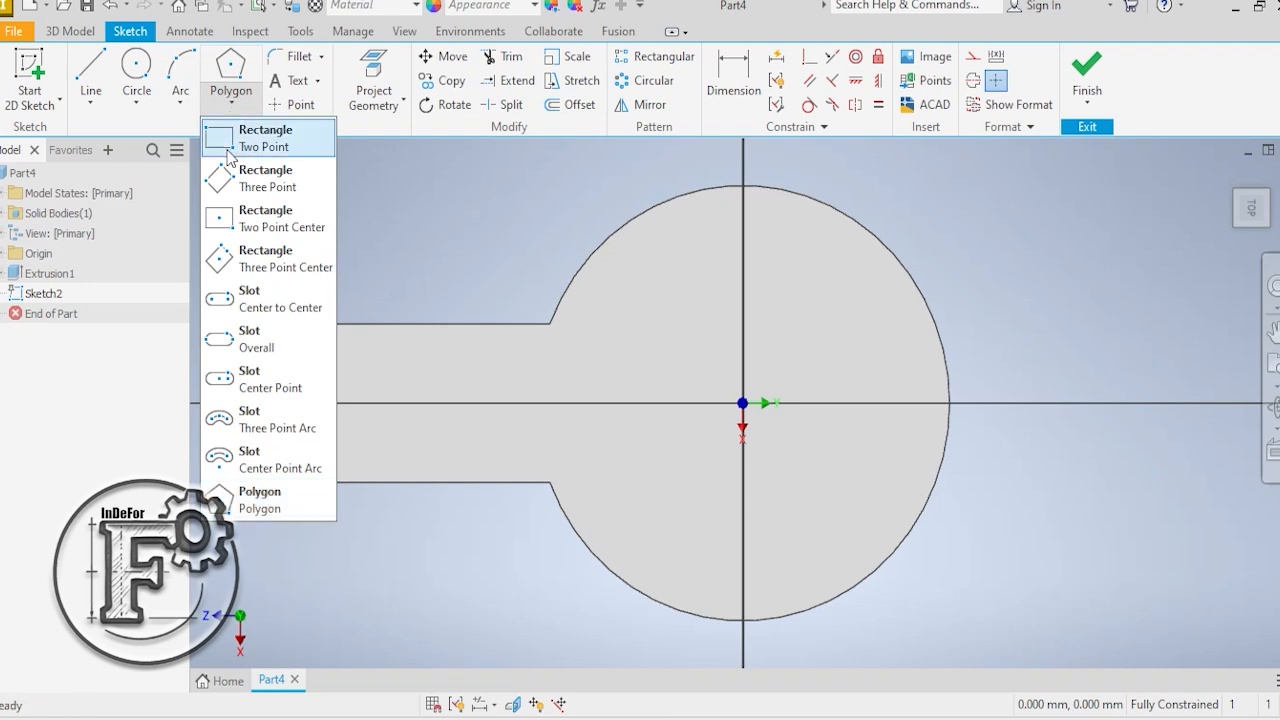
pyautogui.click(257, 503)
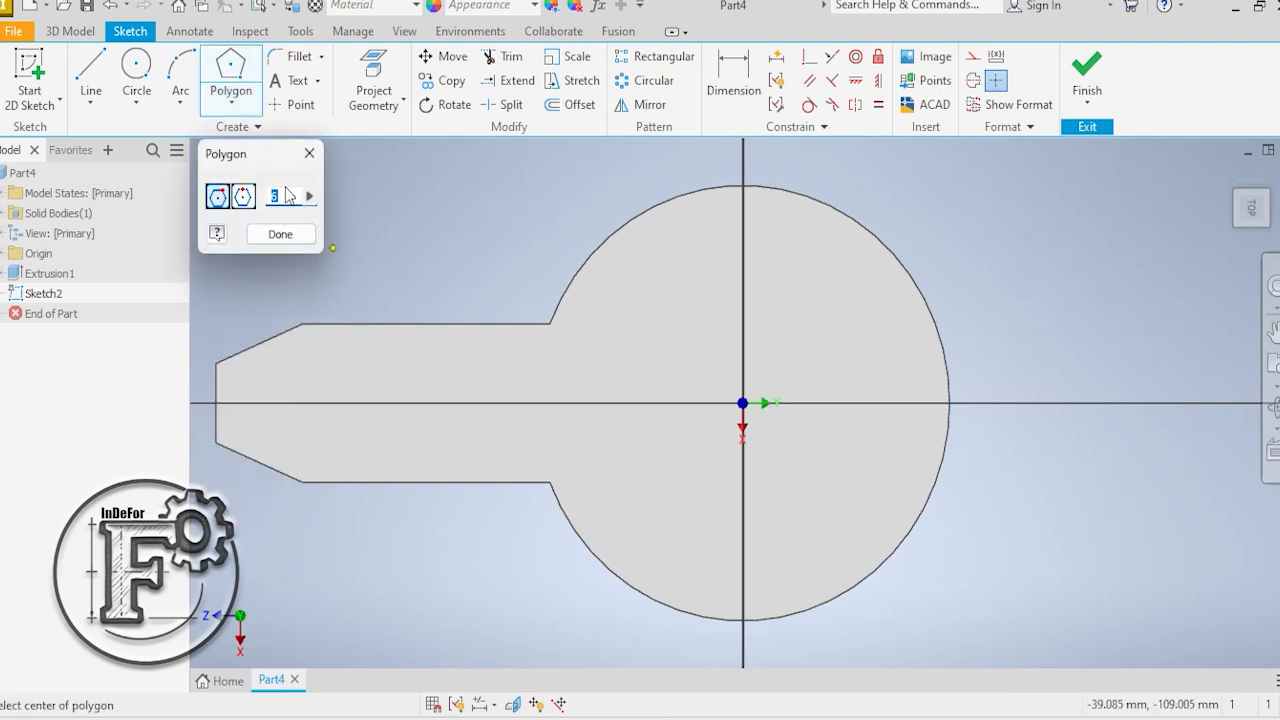
pyautogui.click(742, 403)
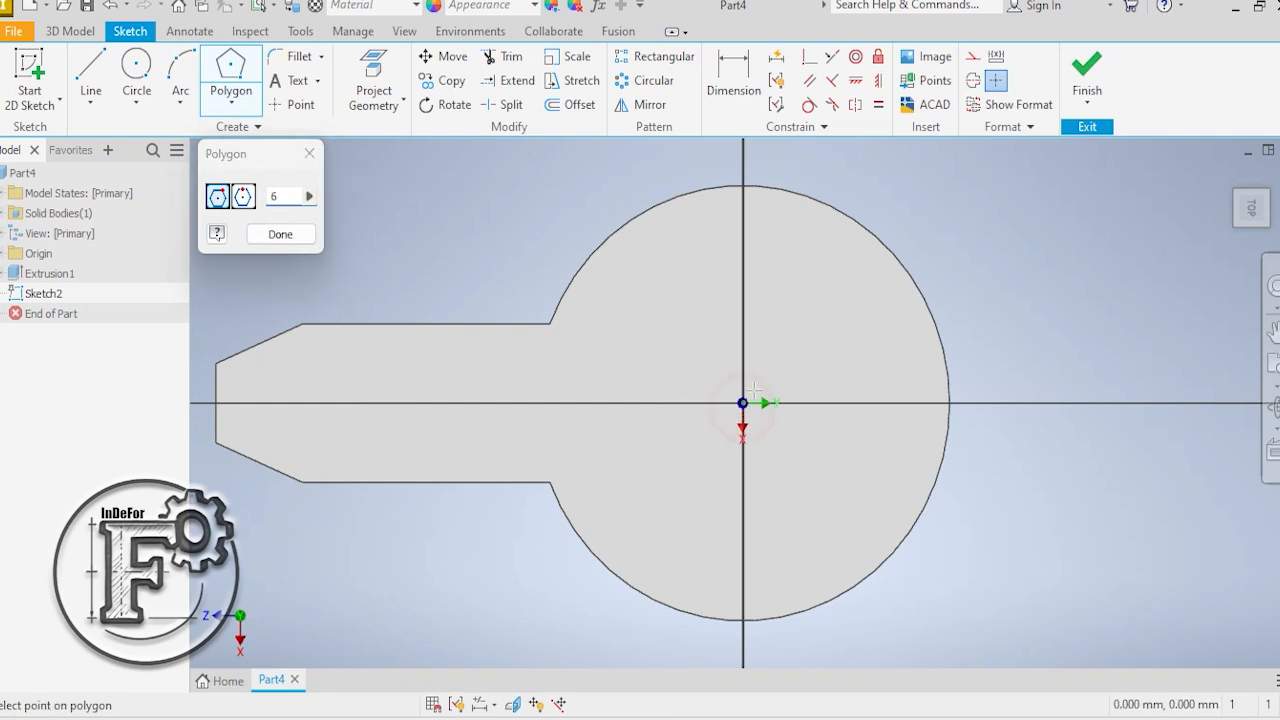
pyautogui.click(819, 260)
pyautogui.rightClick(938, 213)
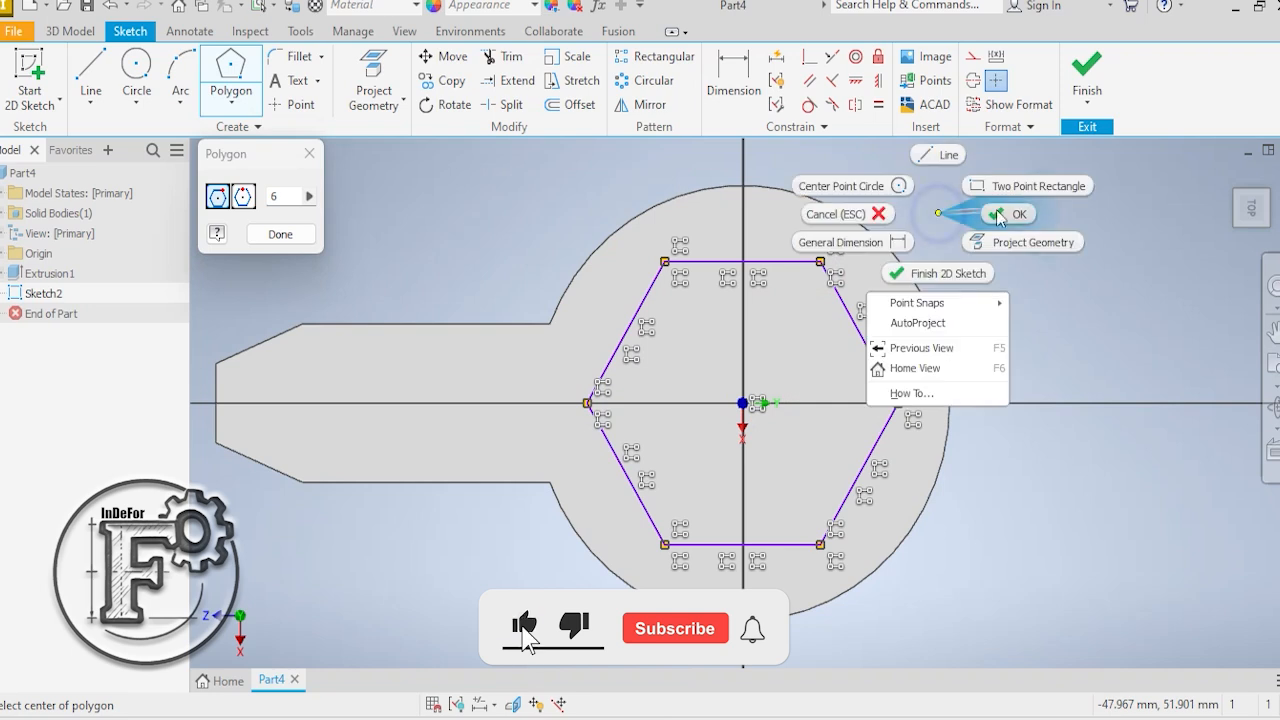
pyautogui.click(997, 214)
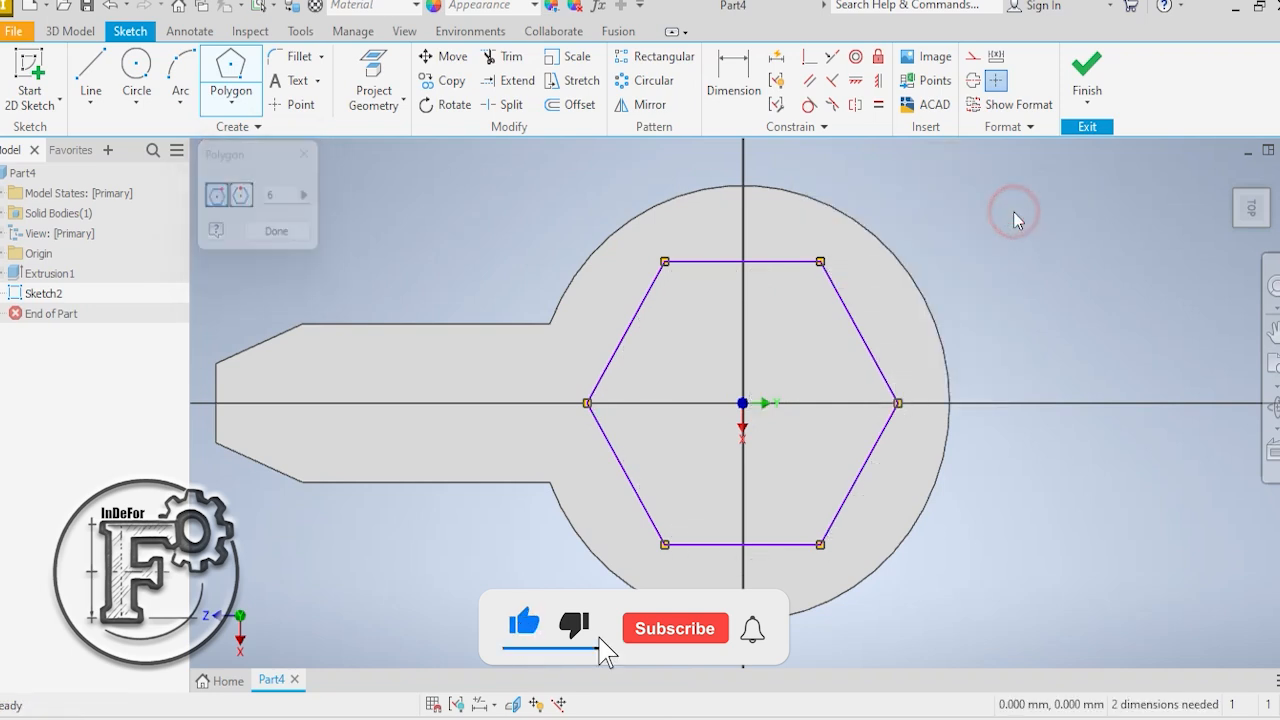
# - Align the hexagon's corner farthest from the handle with the sketch origin using a Vertical constraint
pyautogui.click(879, 86)
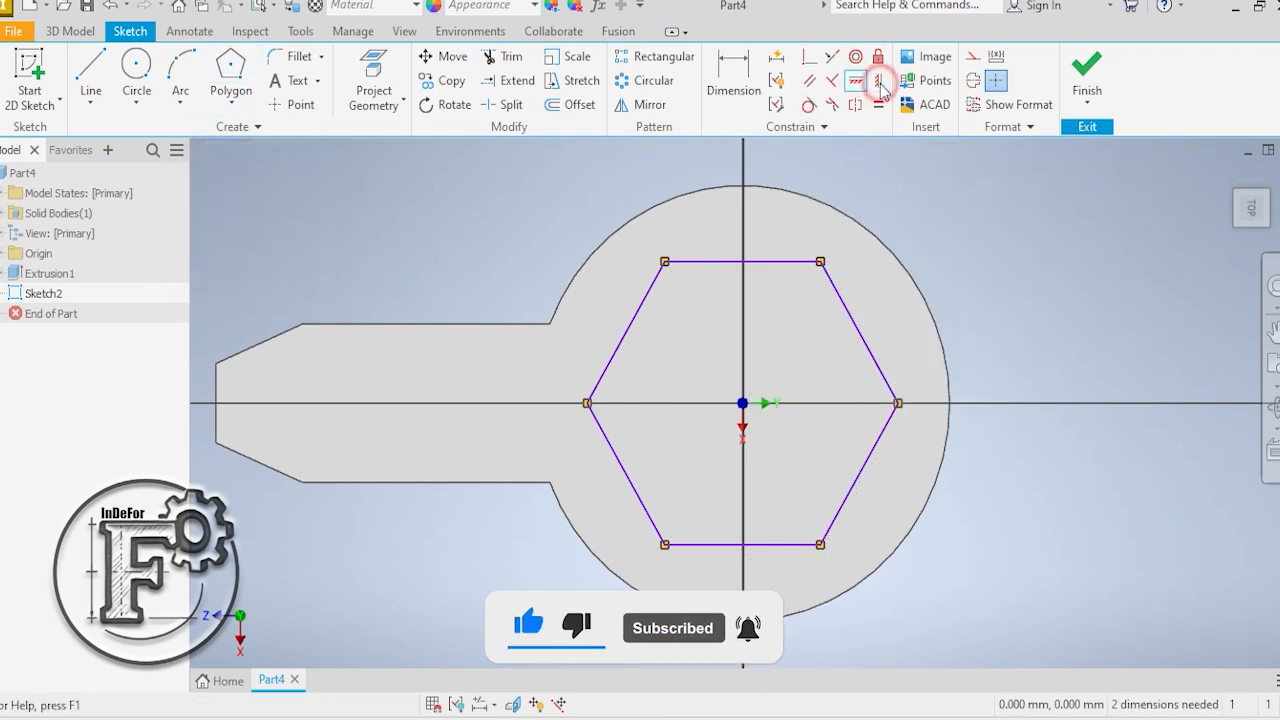
pyautogui.click(898, 403)
pyautogui.click(742, 403)
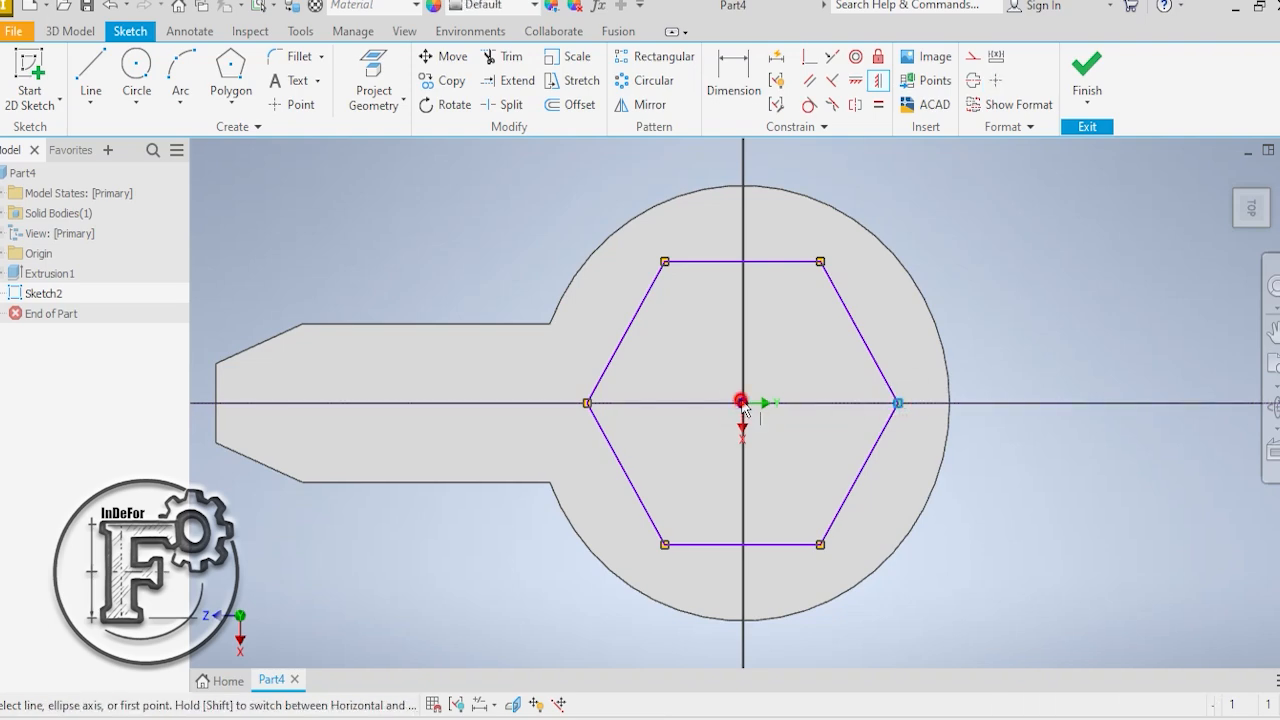
pyautogui.rightClick(963, 255)
pyautogui.click(1022, 262)
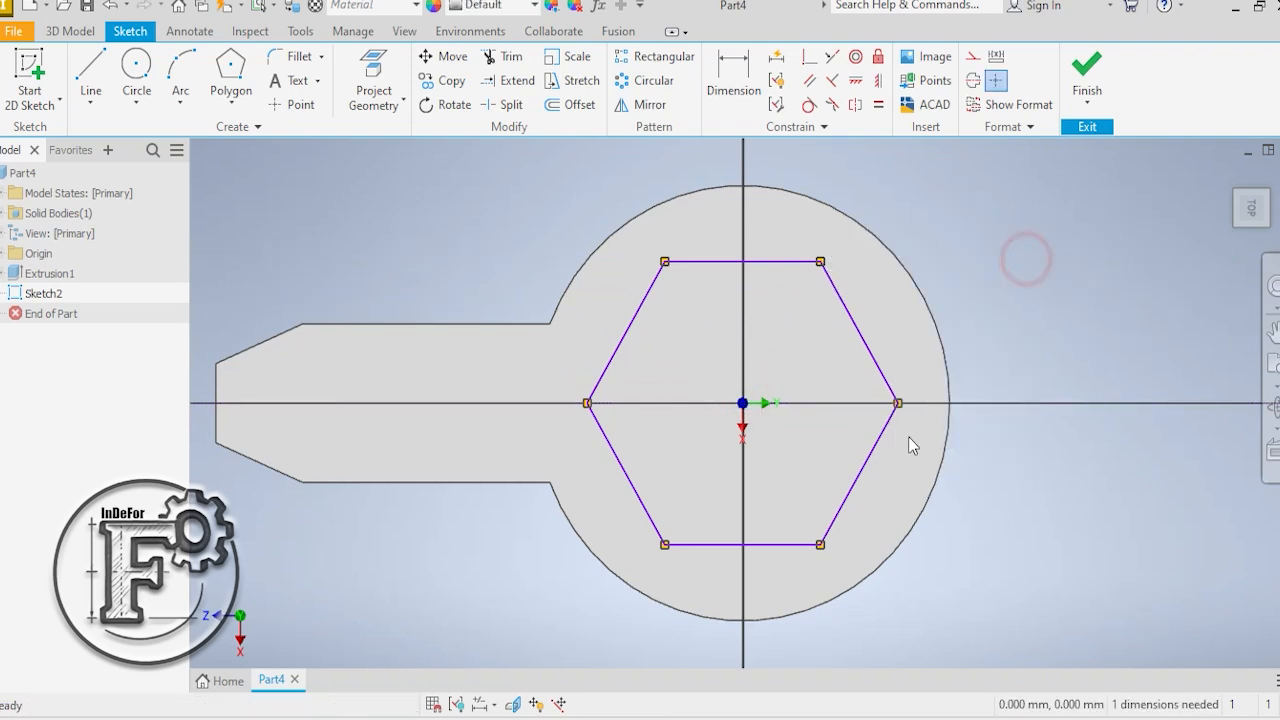
# - Consult the spanner drawing in the PDF reader and dimension the hexagon's opposite slanted sides 80 mm apart in Inventor
pyautogui.click(780, 716)
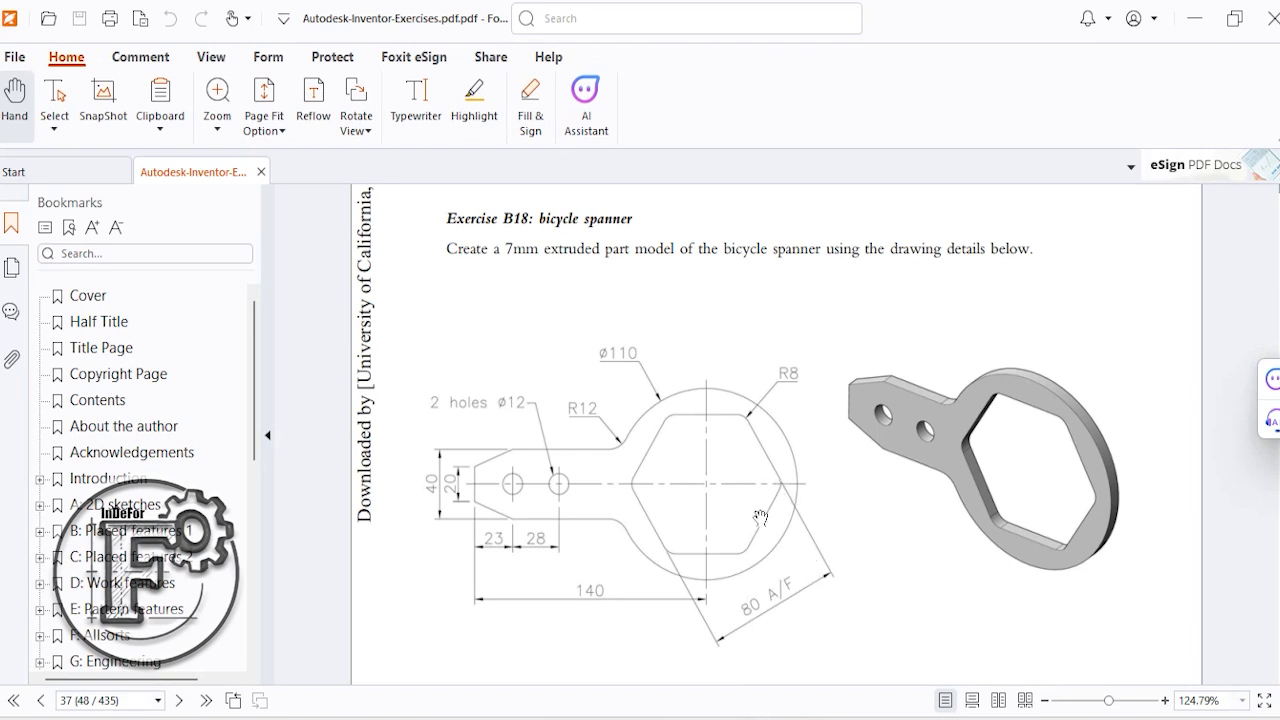
pyautogui.click(785, 712)
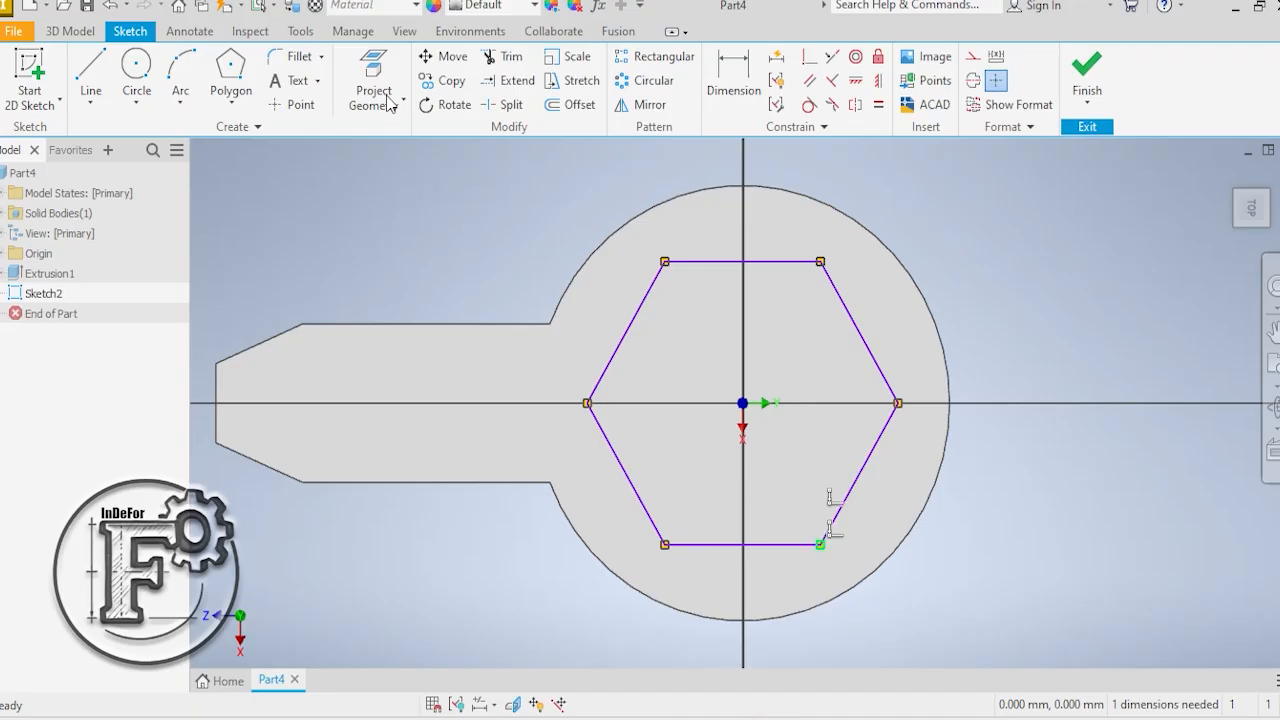
pyautogui.click(752, 74)
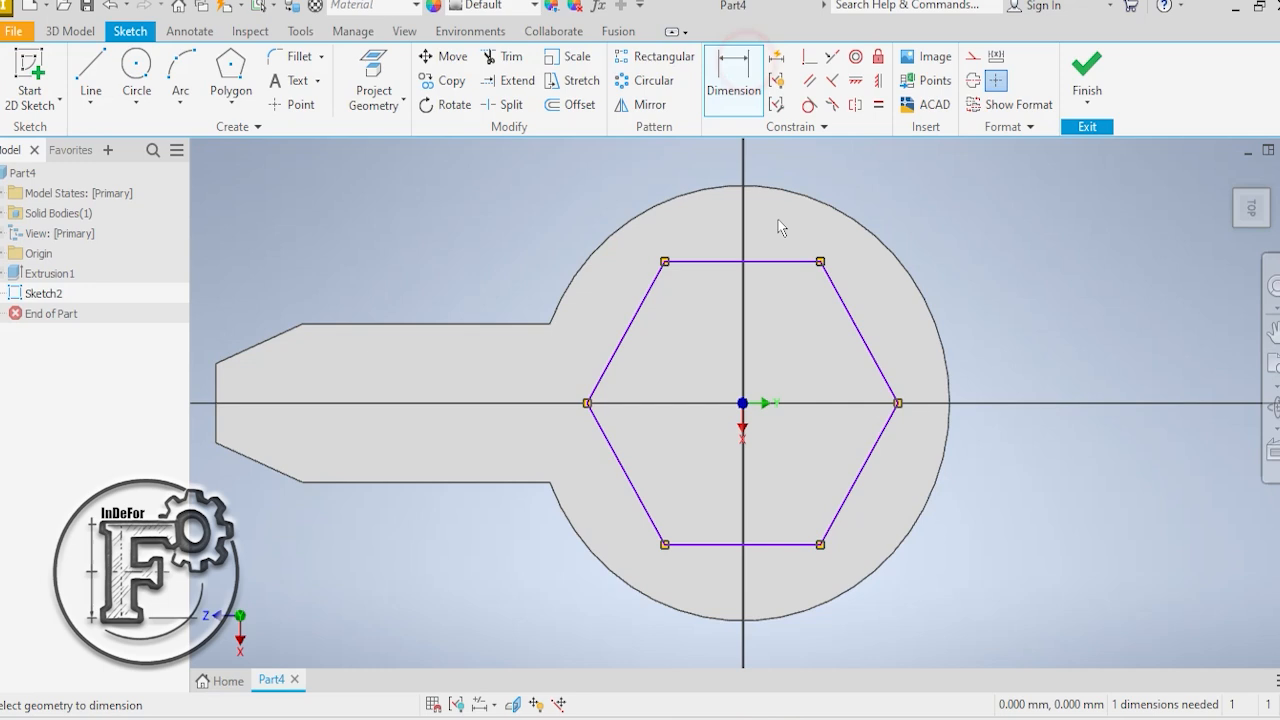
pyautogui.click(648, 508)
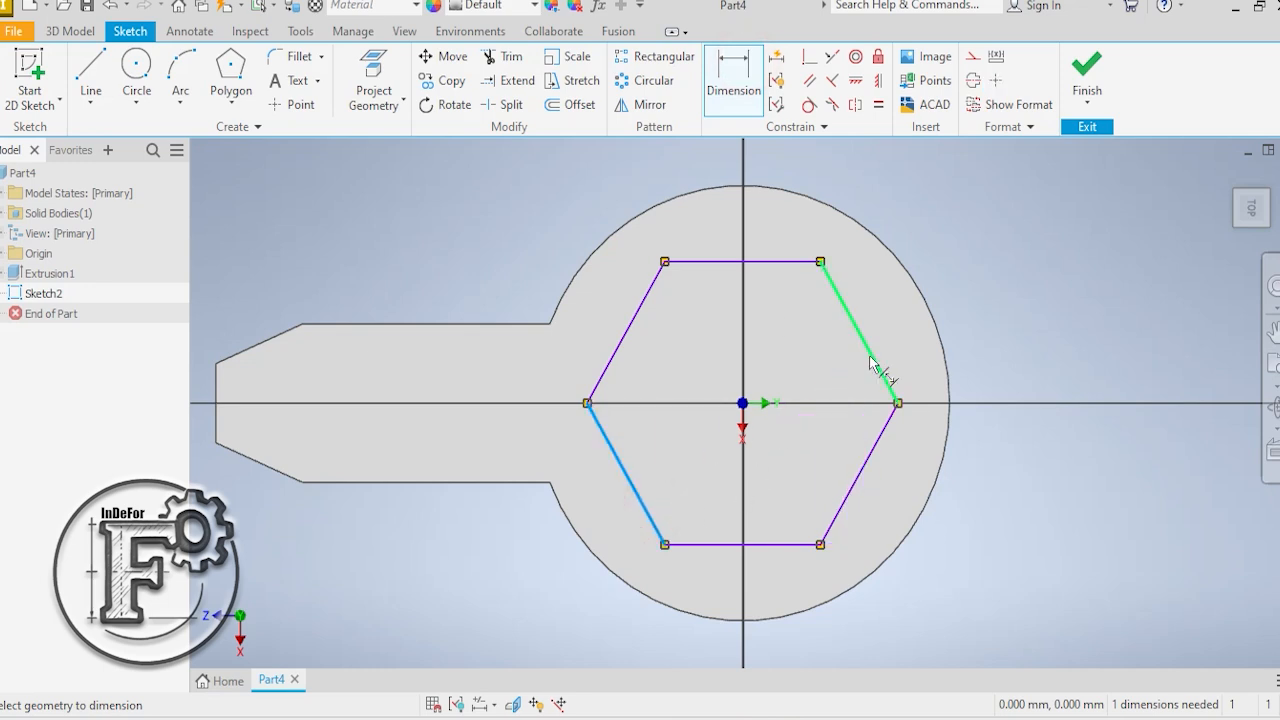
pyautogui.click(871, 364)
pyautogui.click(1023, 548)
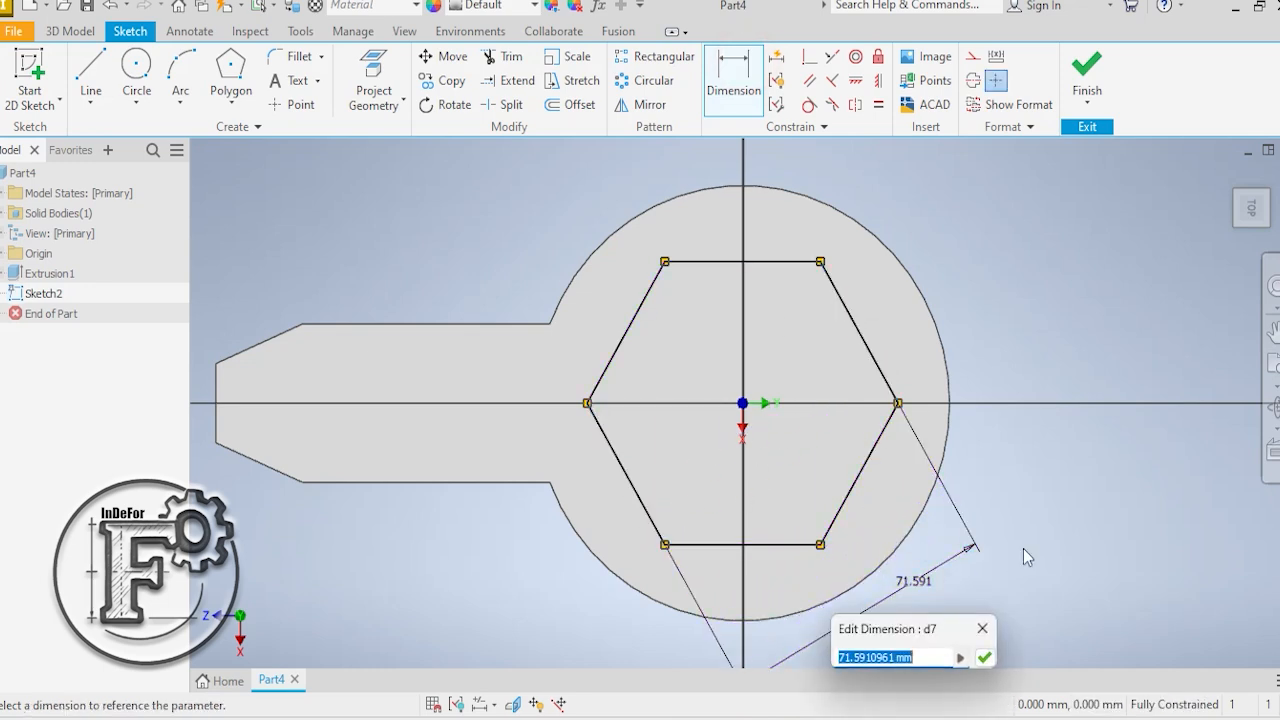
pyautogui.write('80')
pyautogui.press('Return')
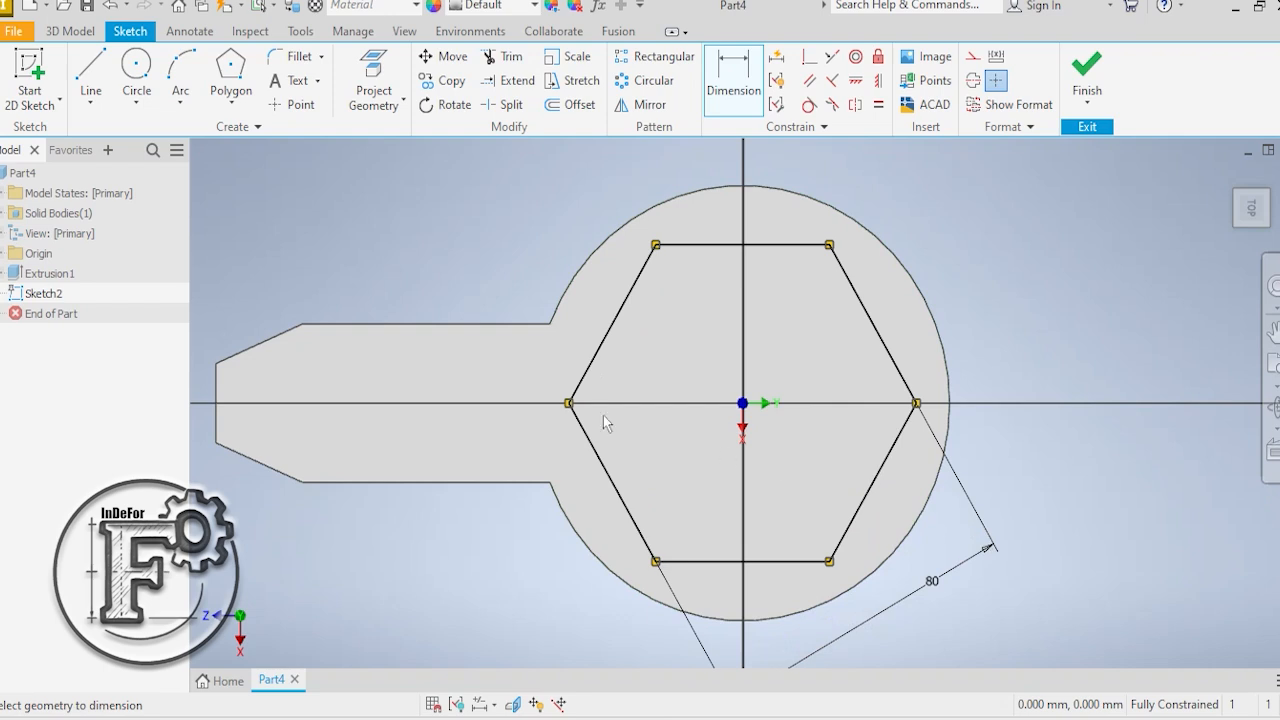
pyautogui.scroll(-3, 327, 225)
pyautogui.scroll(4, 300, 224)
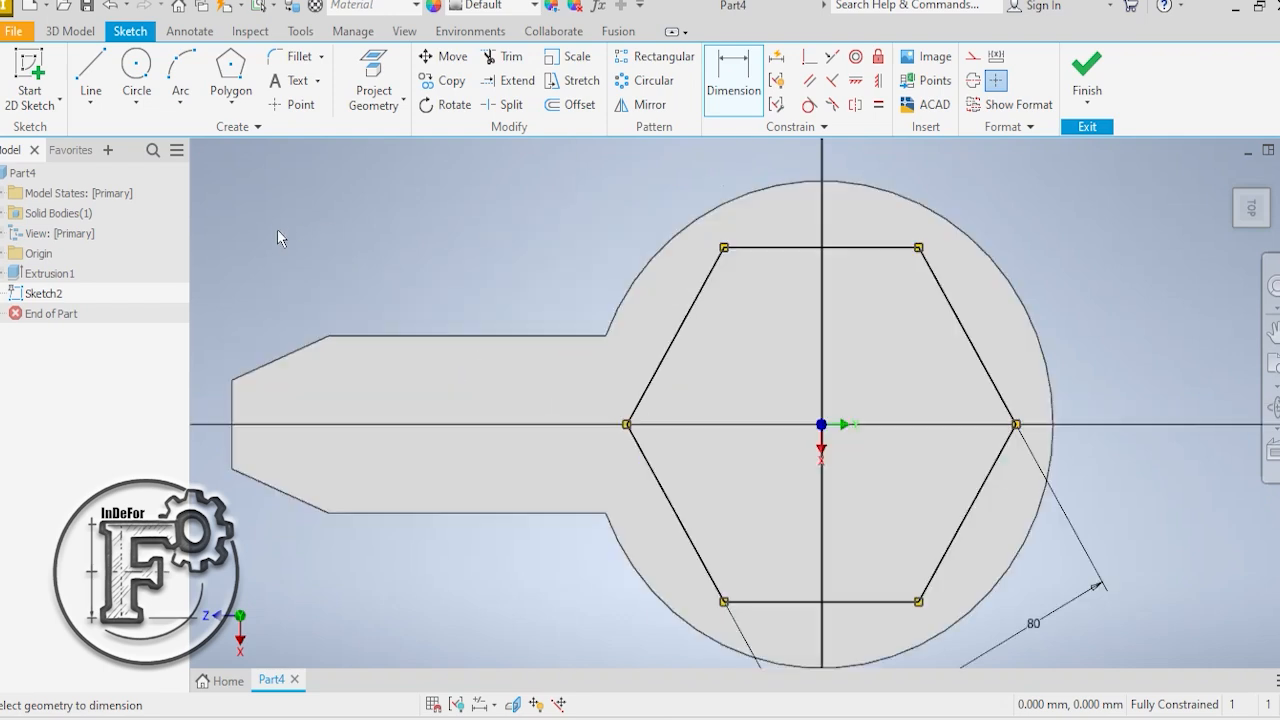
pyautogui.rightClick(278, 231)
pyautogui.click(357, 231)
# - Sketch two circles along the handle's centreline, one about 20 mm from its end, the one nearer the head about 14 mm in diameter
pyautogui.moveTo(282, 231); pyautogui.dragTo(439, 239, button='middle')
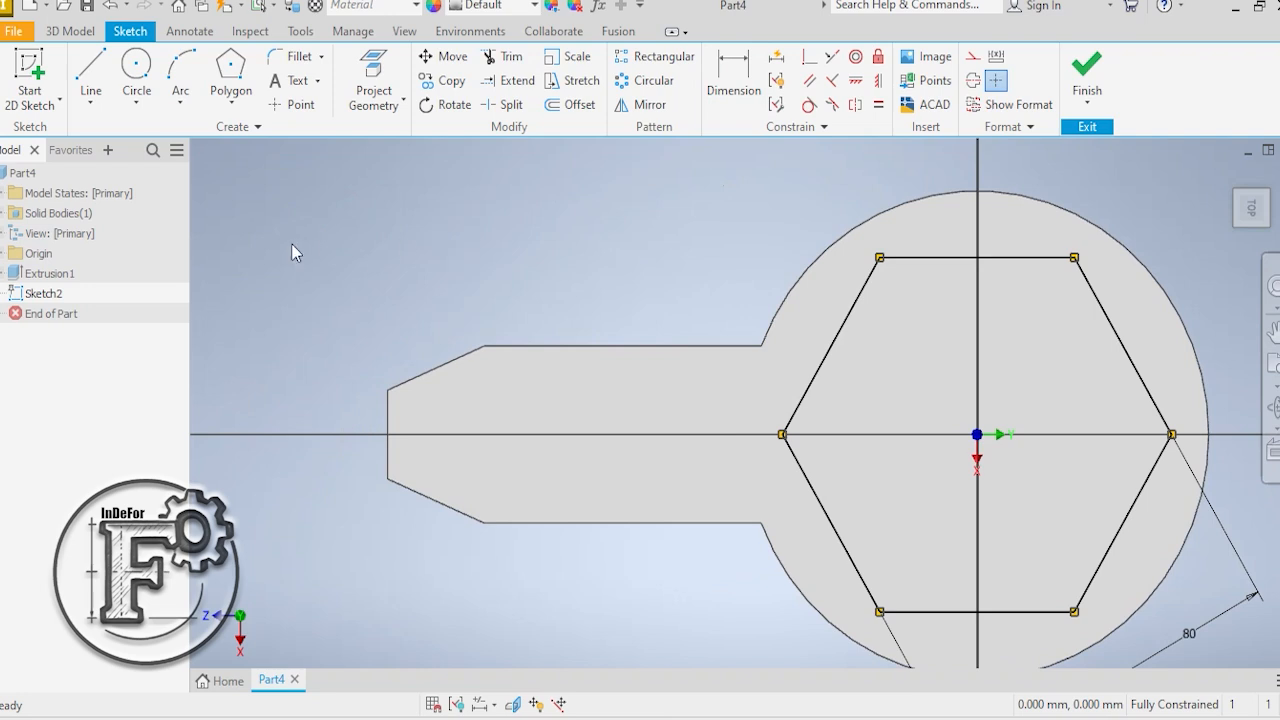
pyautogui.click(136, 66)
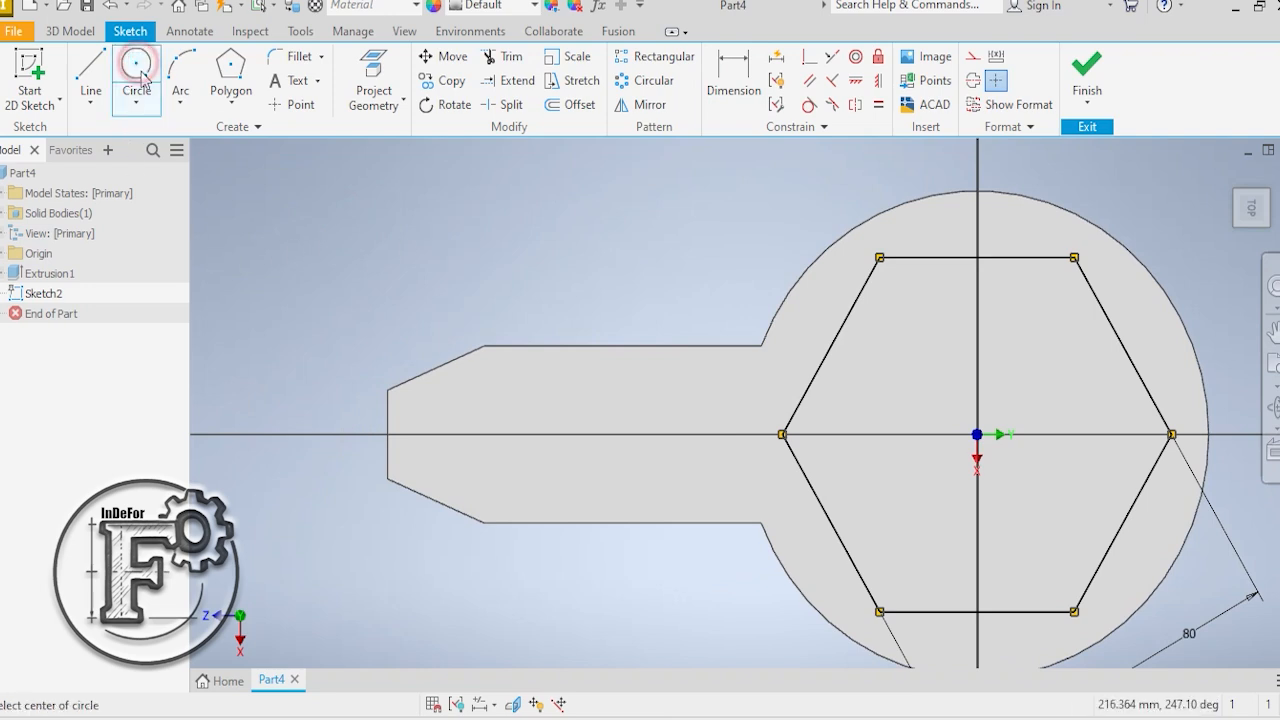
pyautogui.click(474, 434)
pyautogui.click(491, 456)
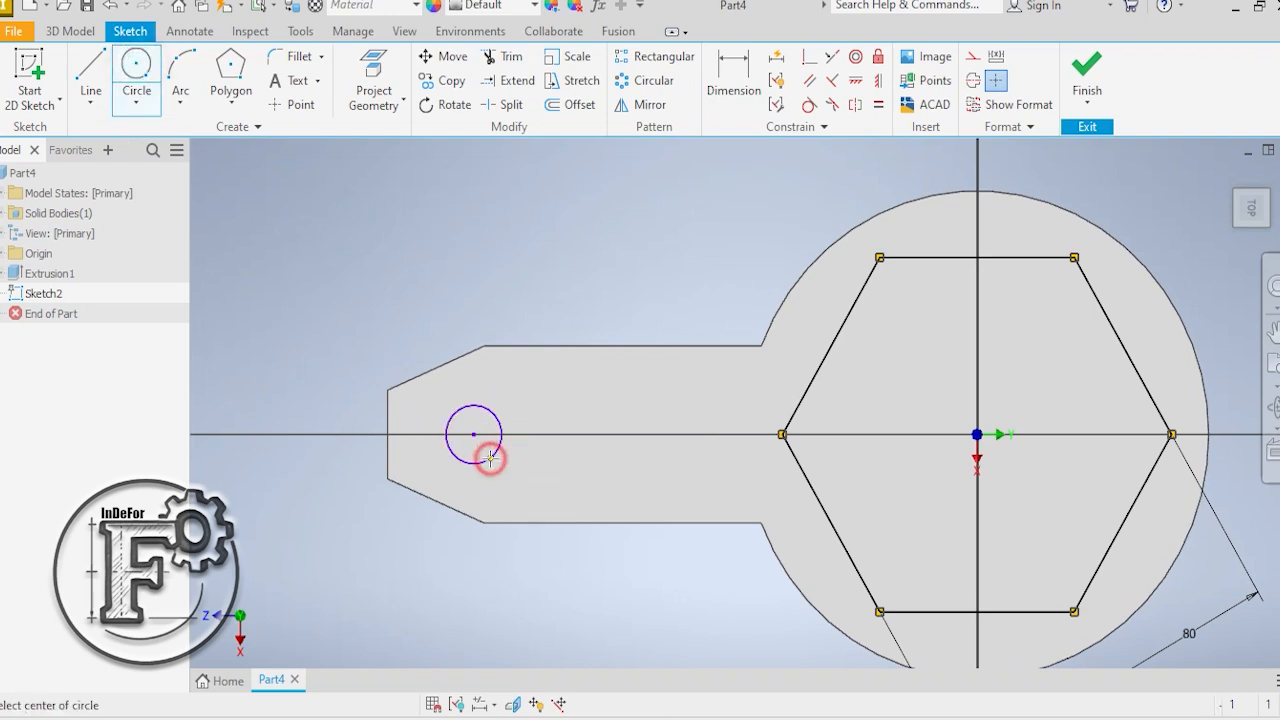
pyautogui.click(549, 434)
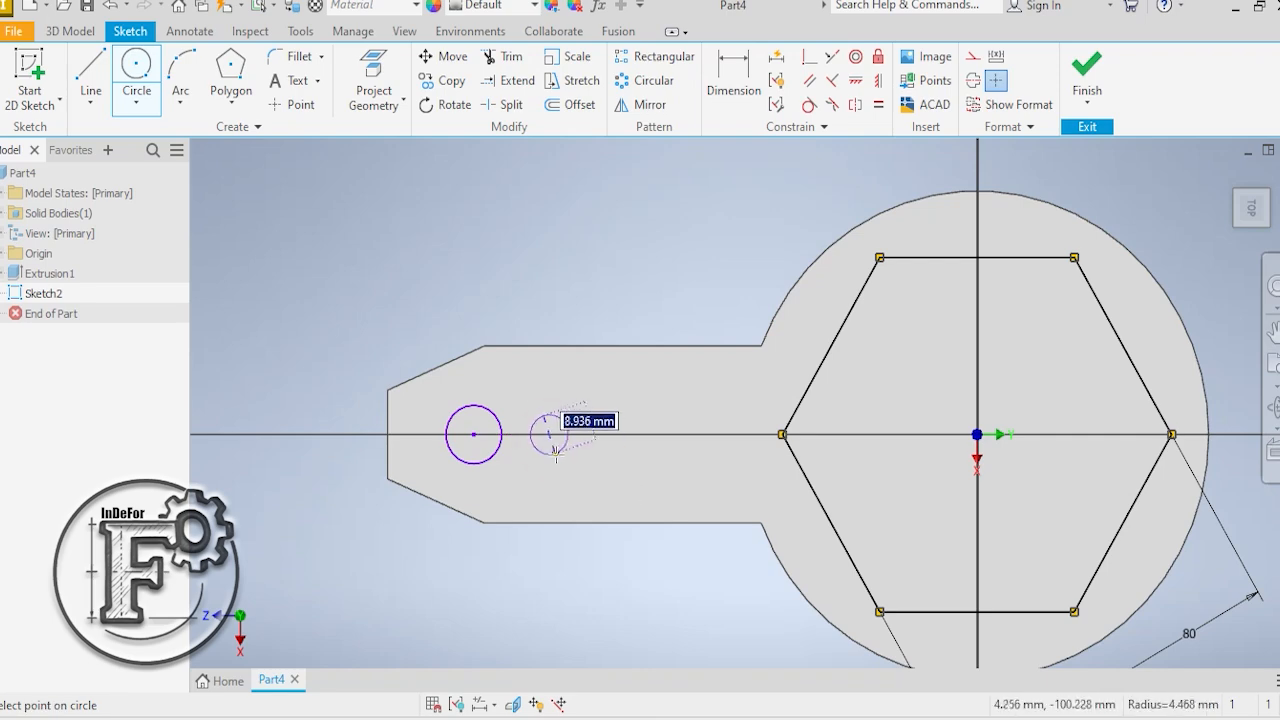
pyautogui.click(563, 460)
pyautogui.rightClick(563, 273)
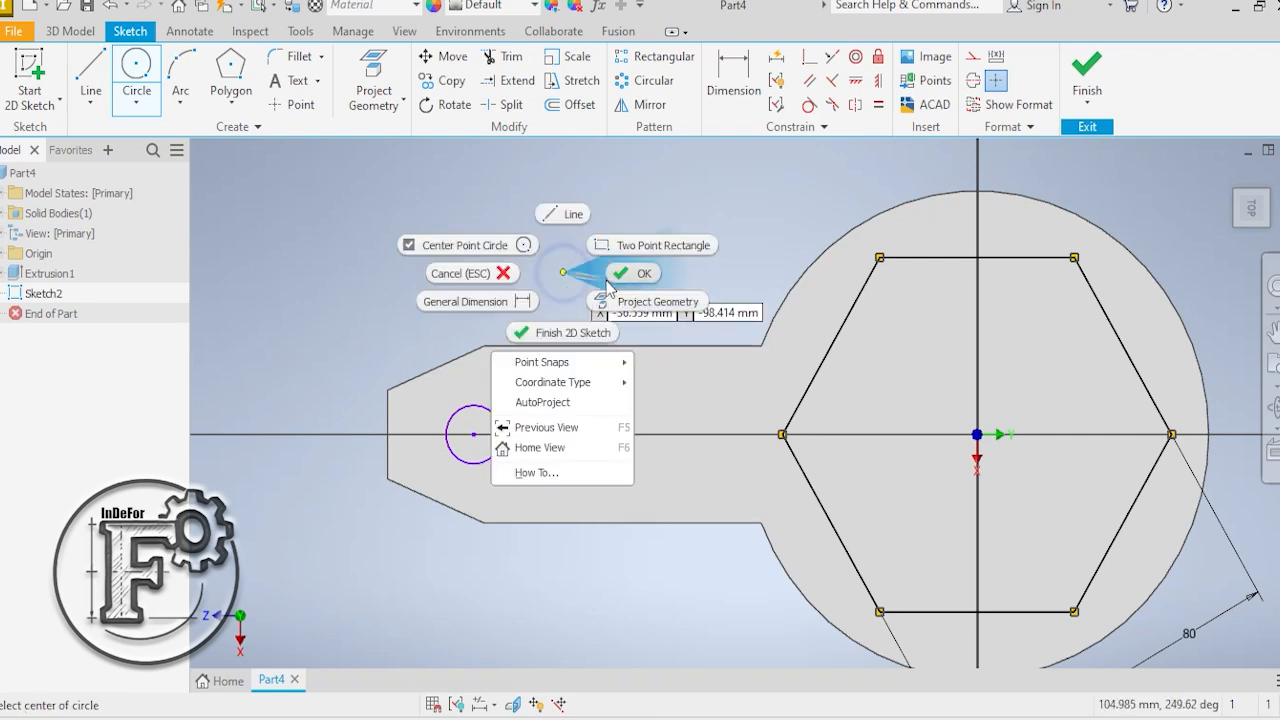
pyautogui.click(623, 275)
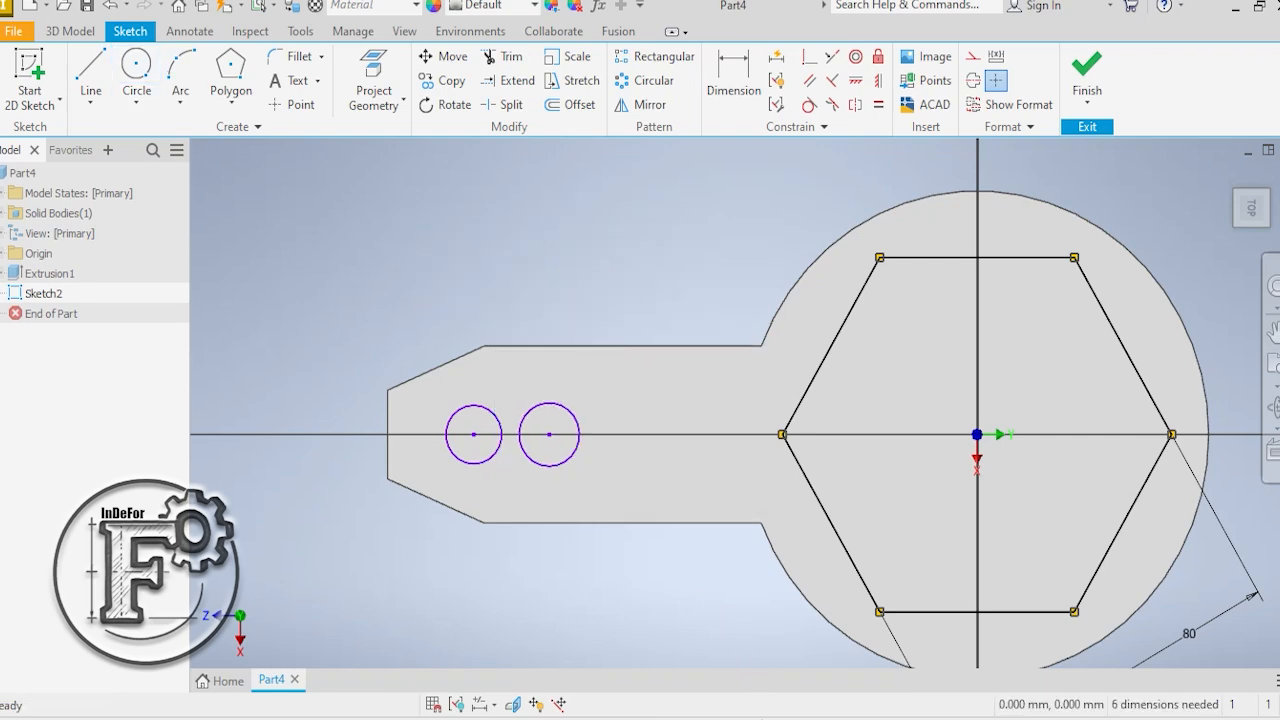
# - Check the hole sizes in the PDF drawing and dimension the circle nearer the head to 12 mm diameter in Inventor
pyautogui.hotkey('alt', 'Tab')
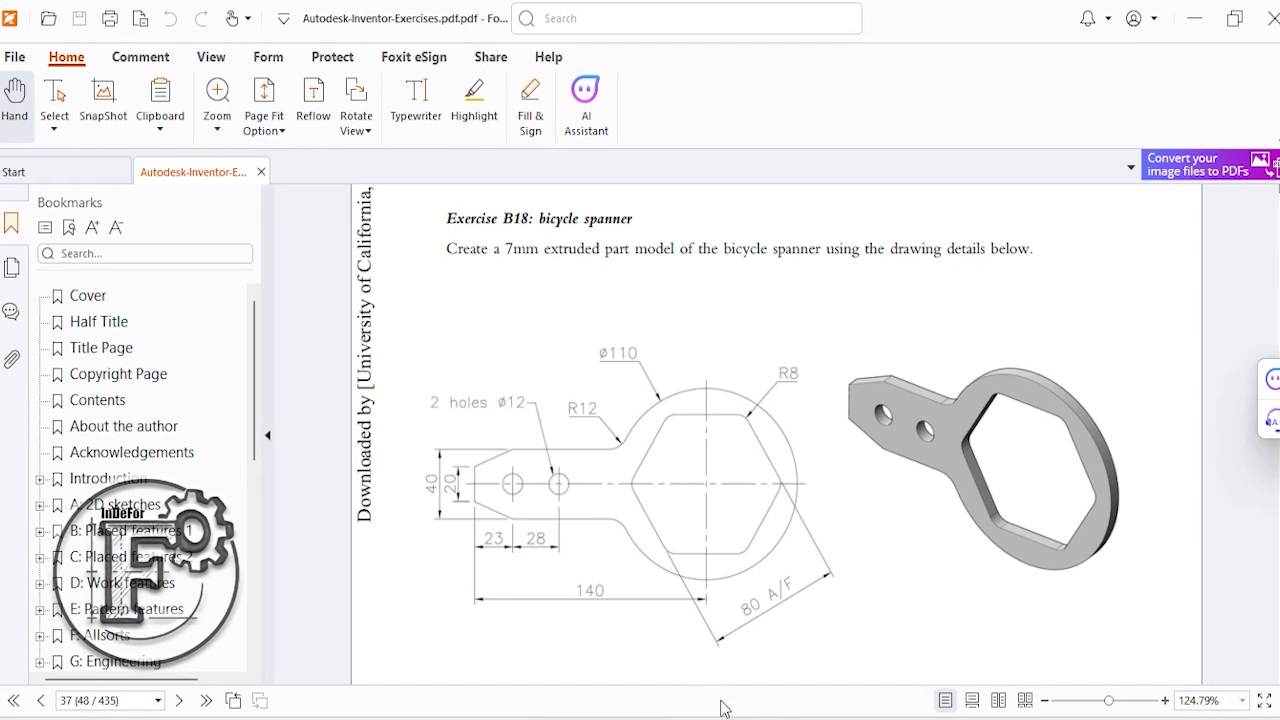
pyautogui.hotkey('alt', 'Tab')
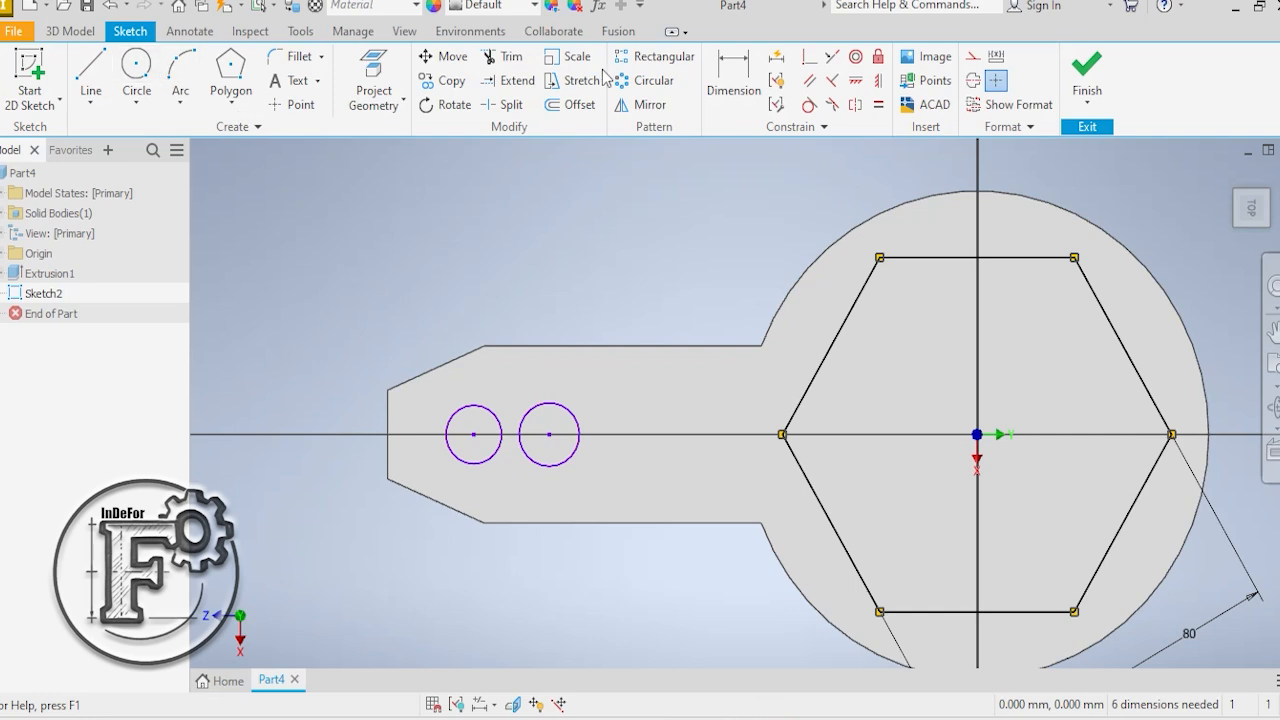
pyautogui.click(752, 62)
pyautogui.click(571, 411)
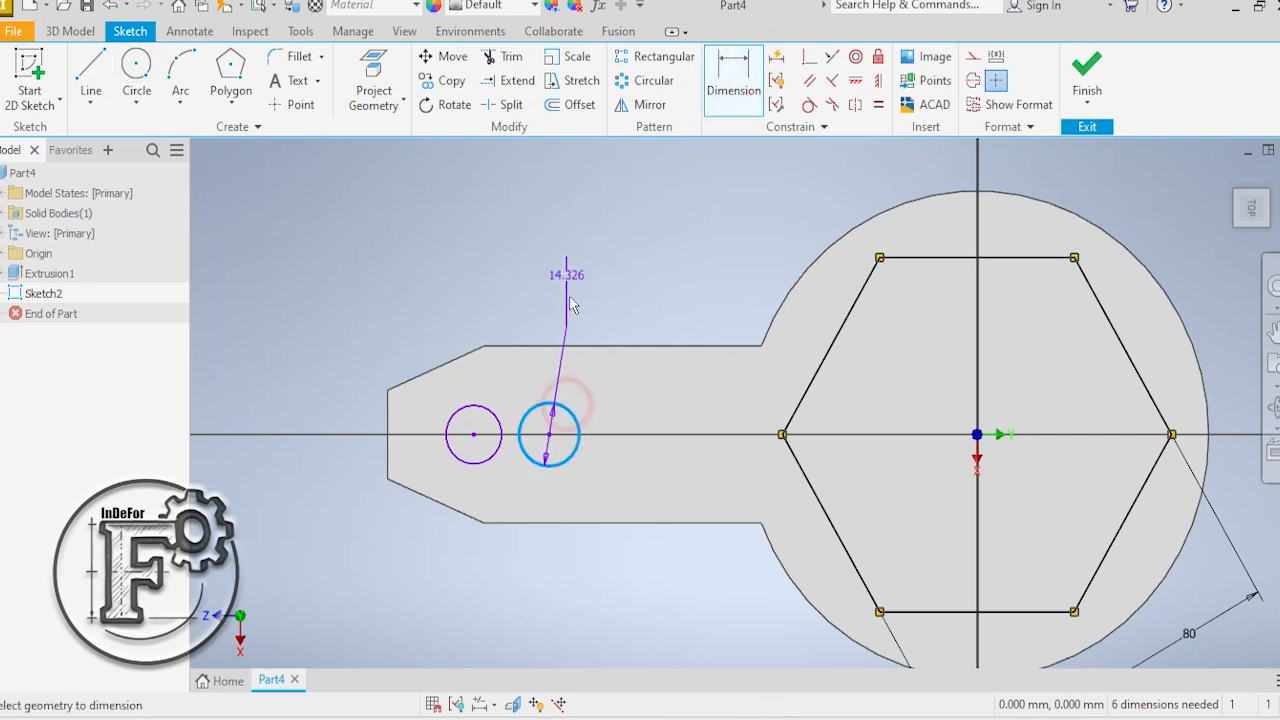
pyautogui.click(570, 255)
pyautogui.write('12')
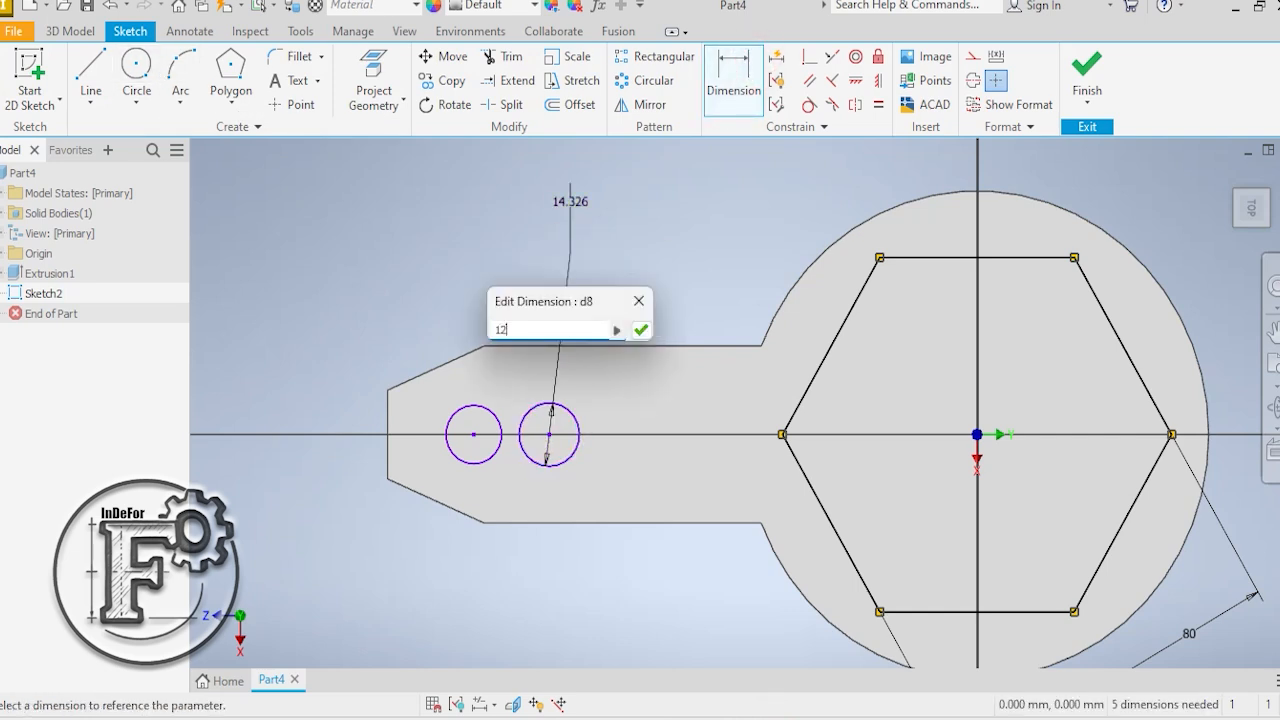
pyautogui.press('Return')
pyautogui.rightClick(622, 236)
pyautogui.click(700, 229)
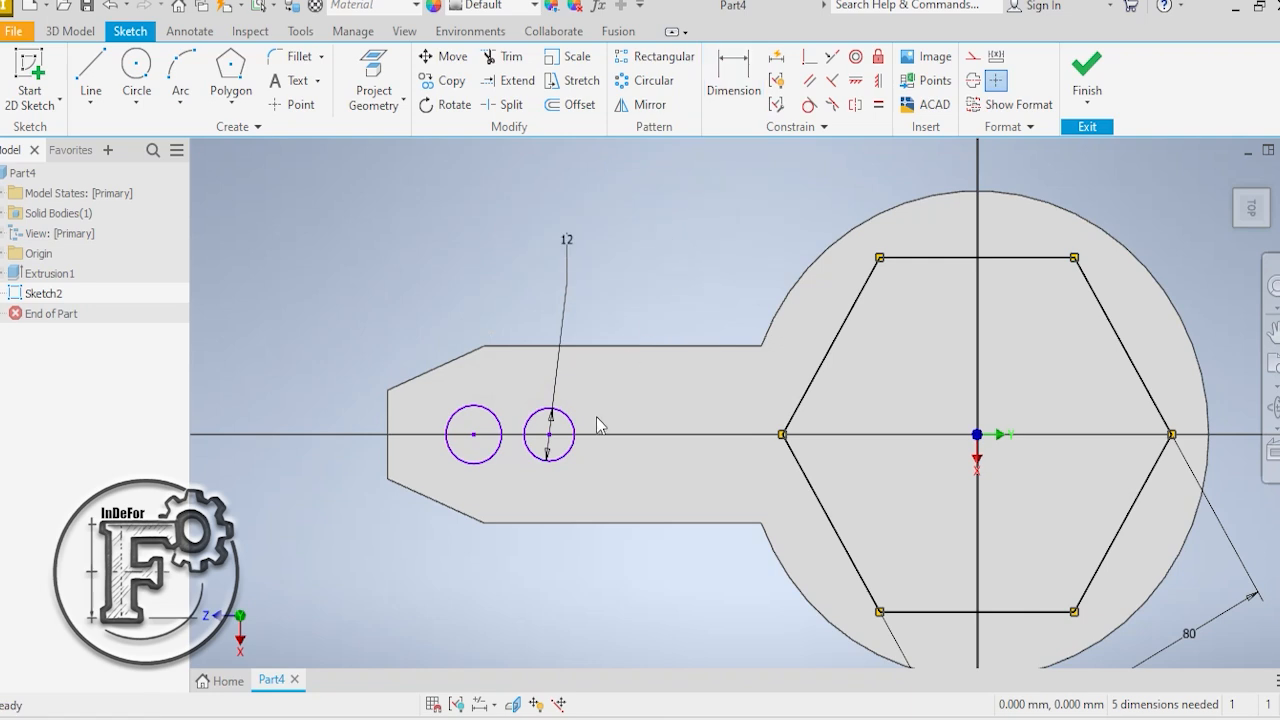
# - Make the two handle circles the same size with an Equal constraint
pyautogui.click(573, 428)
pyautogui.keyDown('ctrl'); pyautogui.click(491, 411); pyautogui.keyUp('ctrl')
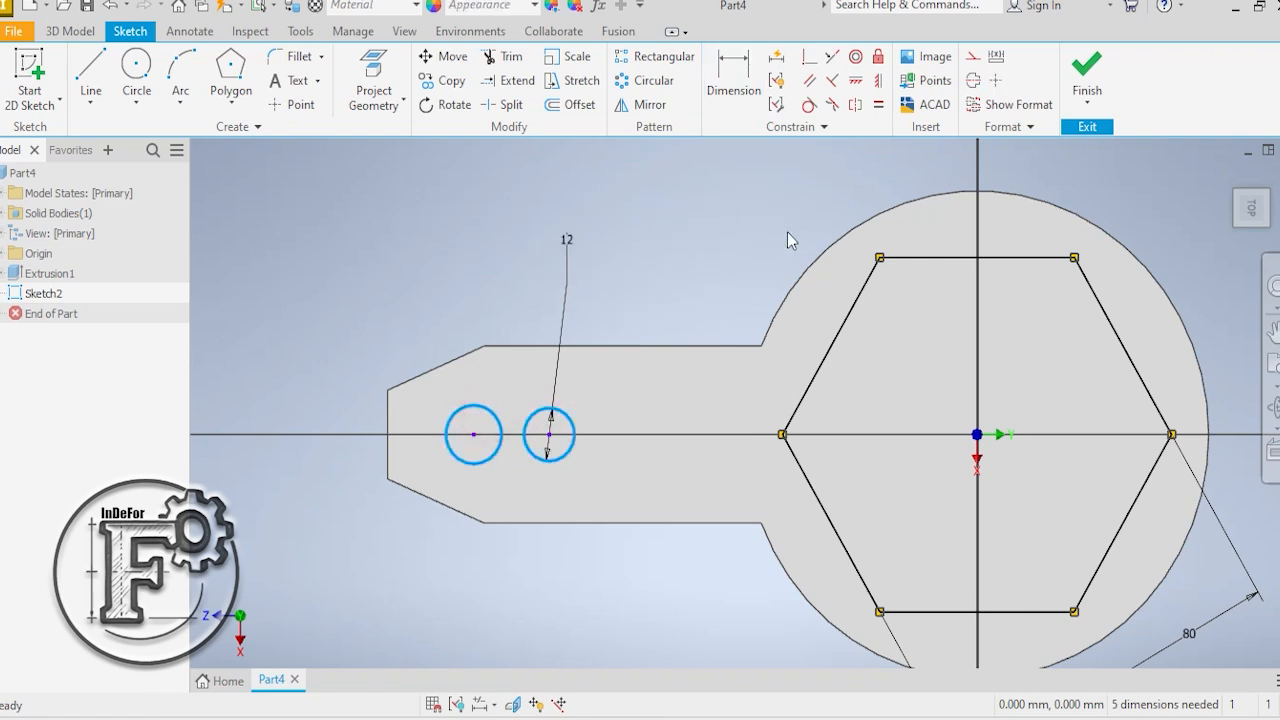
pyautogui.click(879, 106)
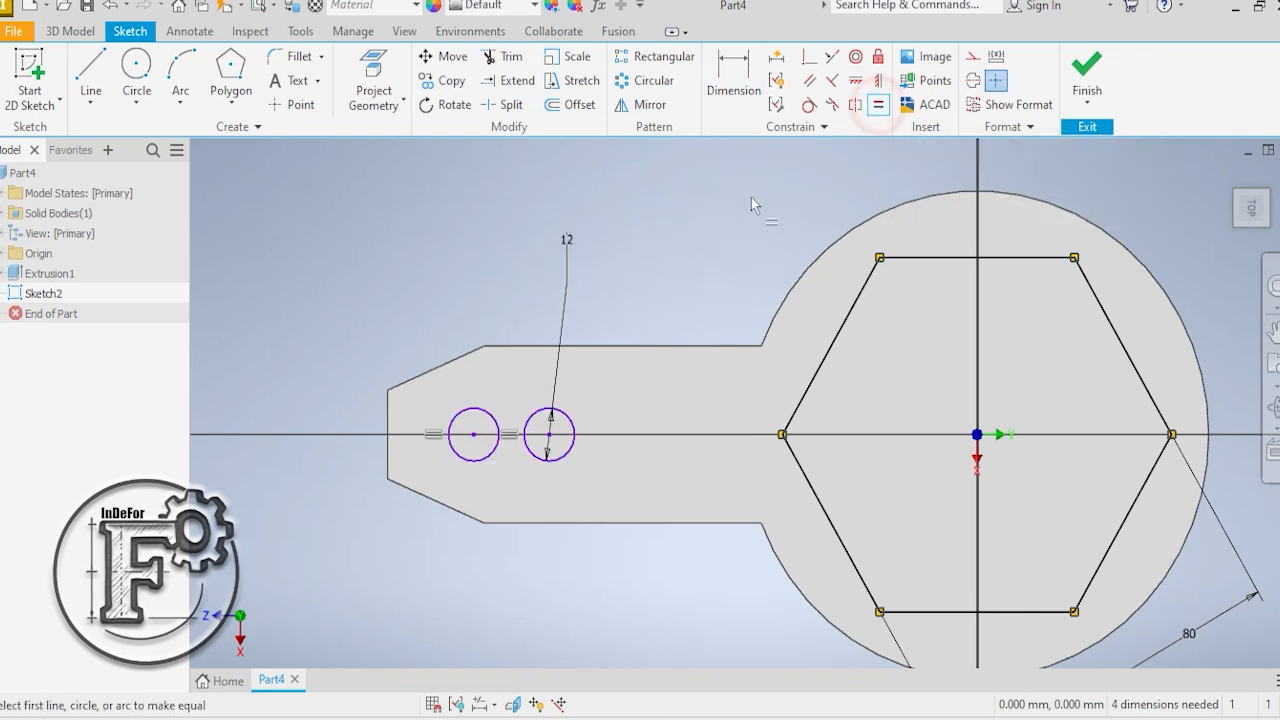
pyautogui.rightClick(683, 193)
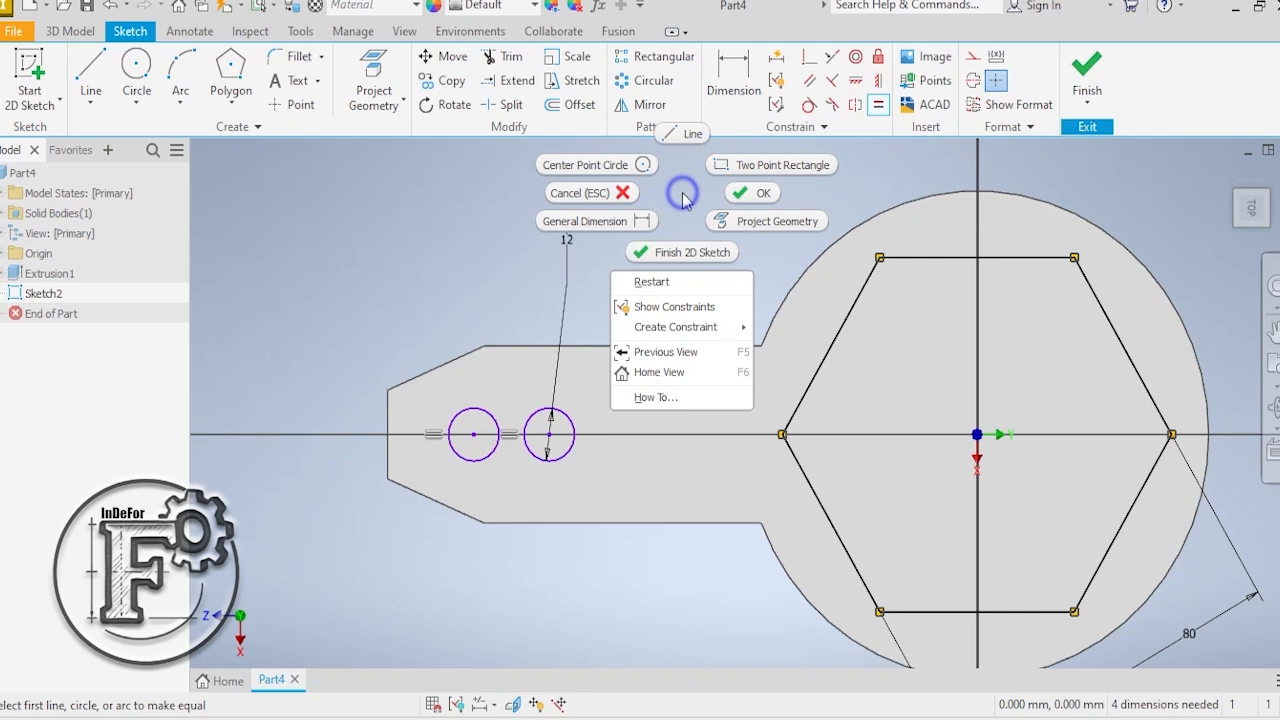
pyautogui.click(752, 193)
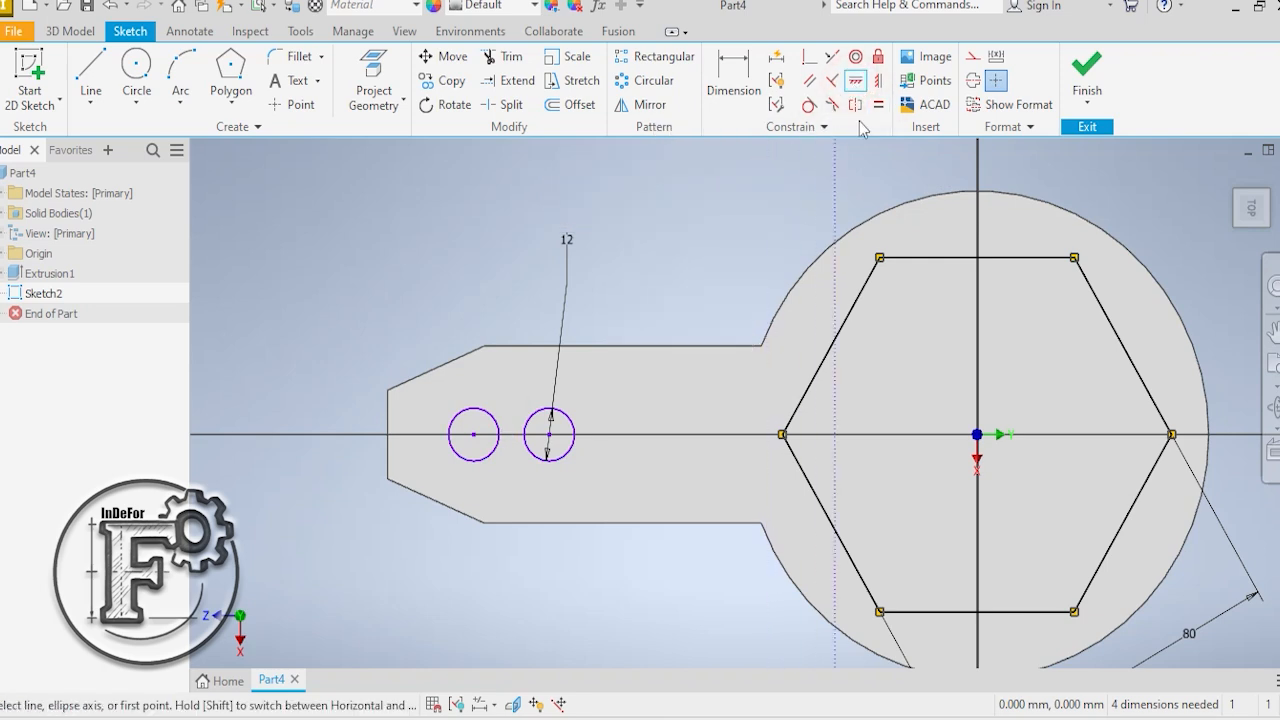
# - Align the two circle centres with each other and with the sketch origin using Vertical constraints
pyautogui.click(878, 81)
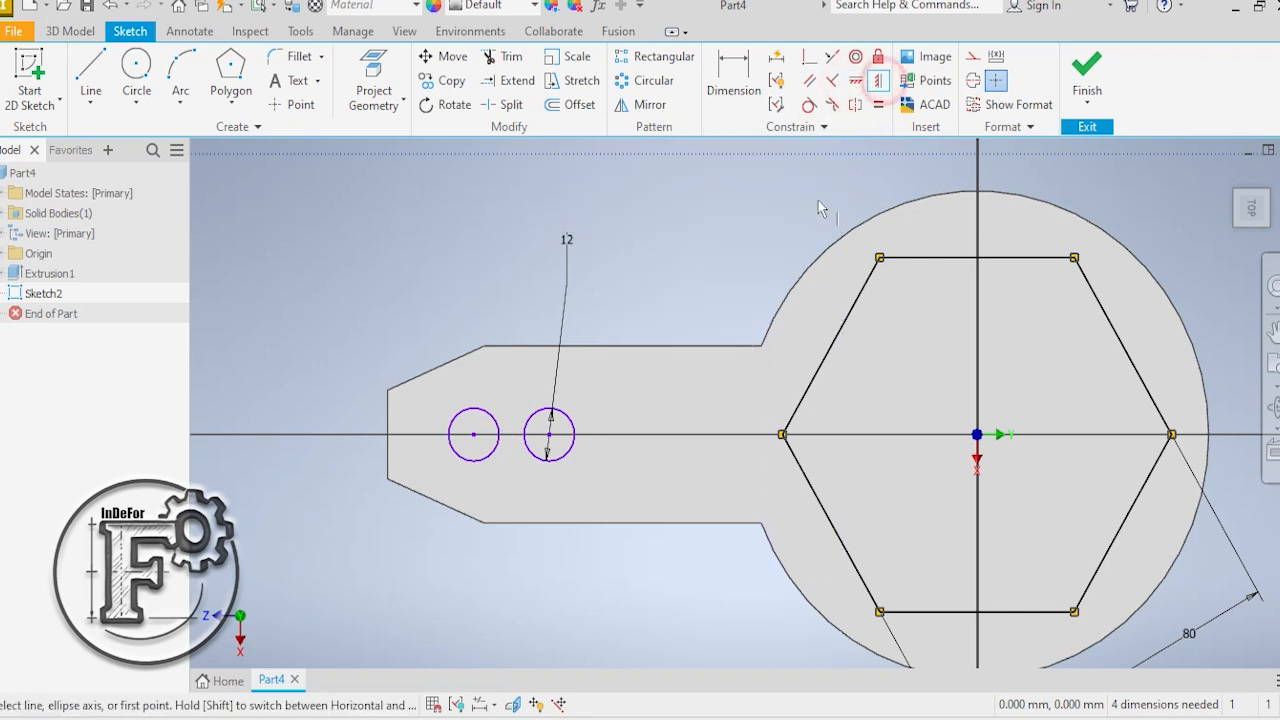
pyautogui.click(474, 436)
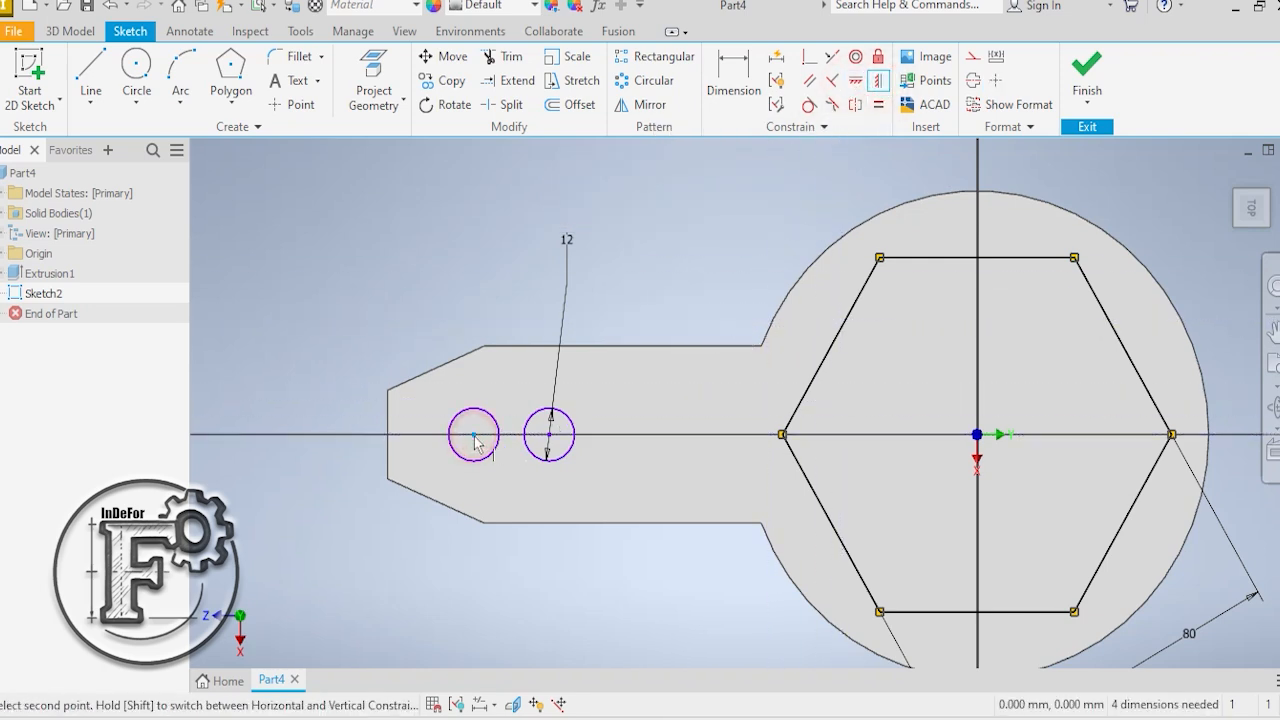
pyautogui.click(550, 438)
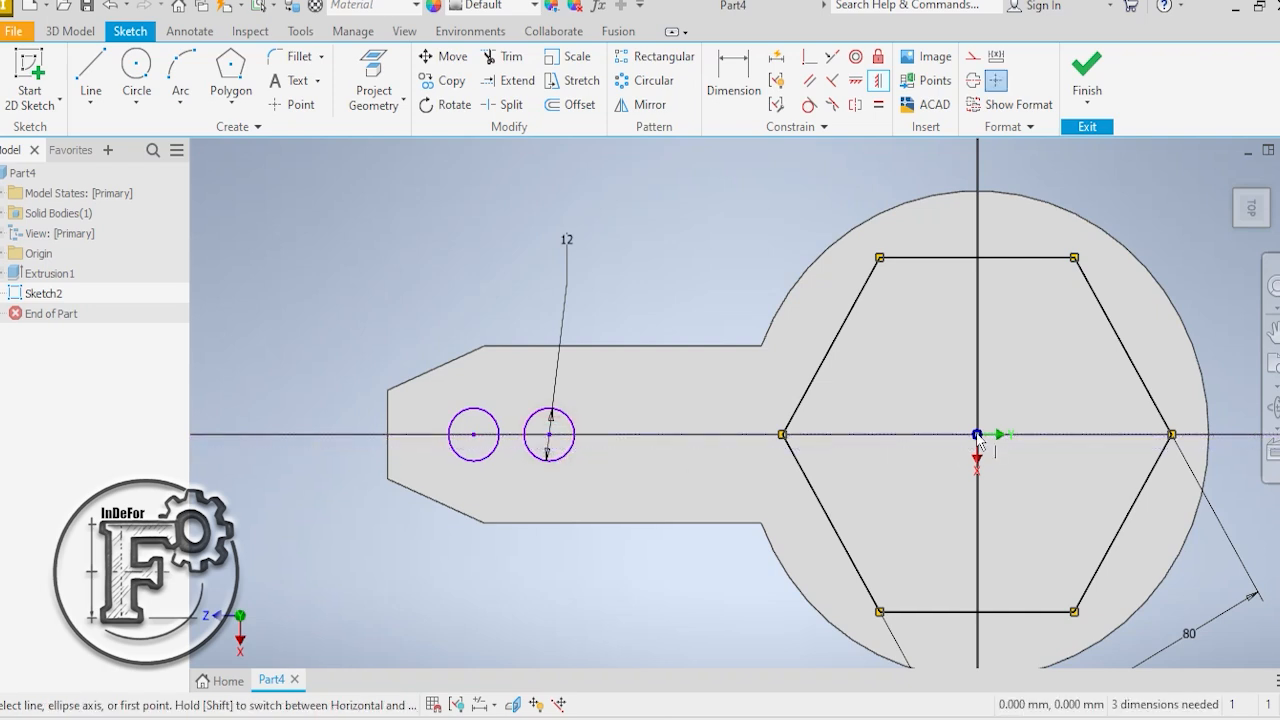
pyautogui.click(978, 437)
pyautogui.click(549, 437)
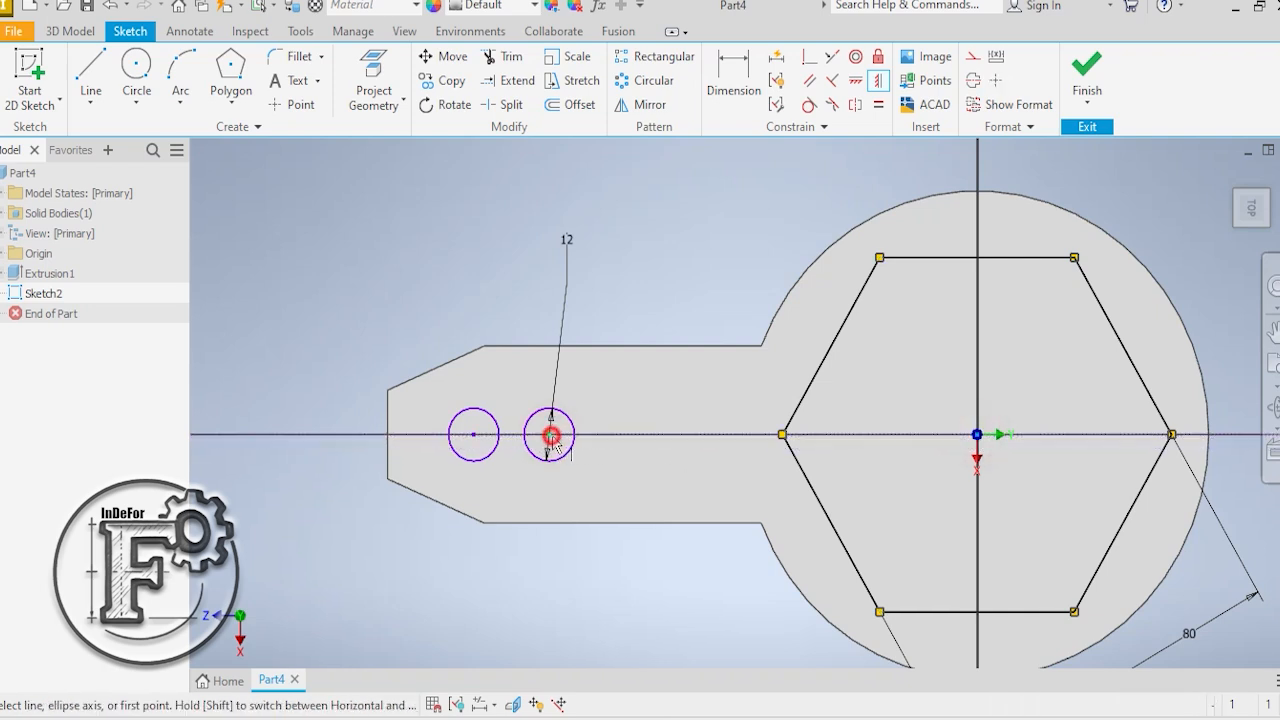
pyautogui.click(474, 436)
pyautogui.rightClick(490, 244)
pyautogui.click(560, 246)
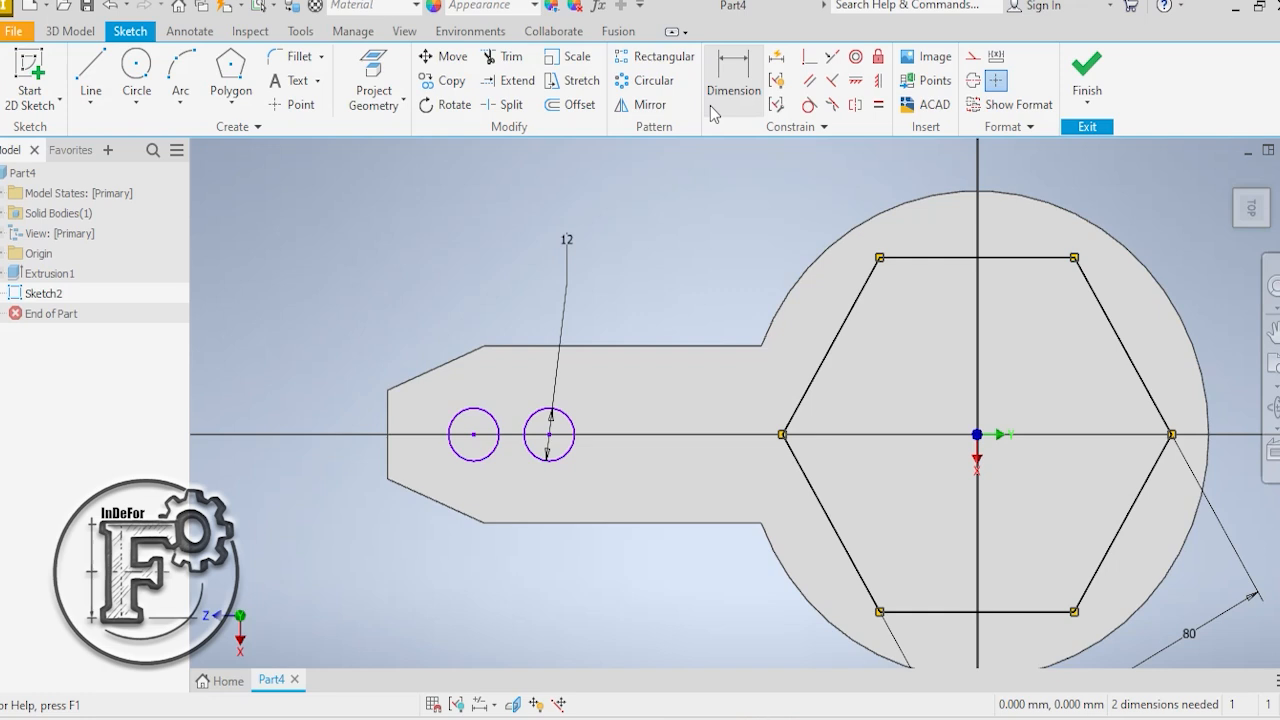
# - Dimension the outer circle's centre 23 mm from the handle's end edge
pyautogui.click(733, 80)
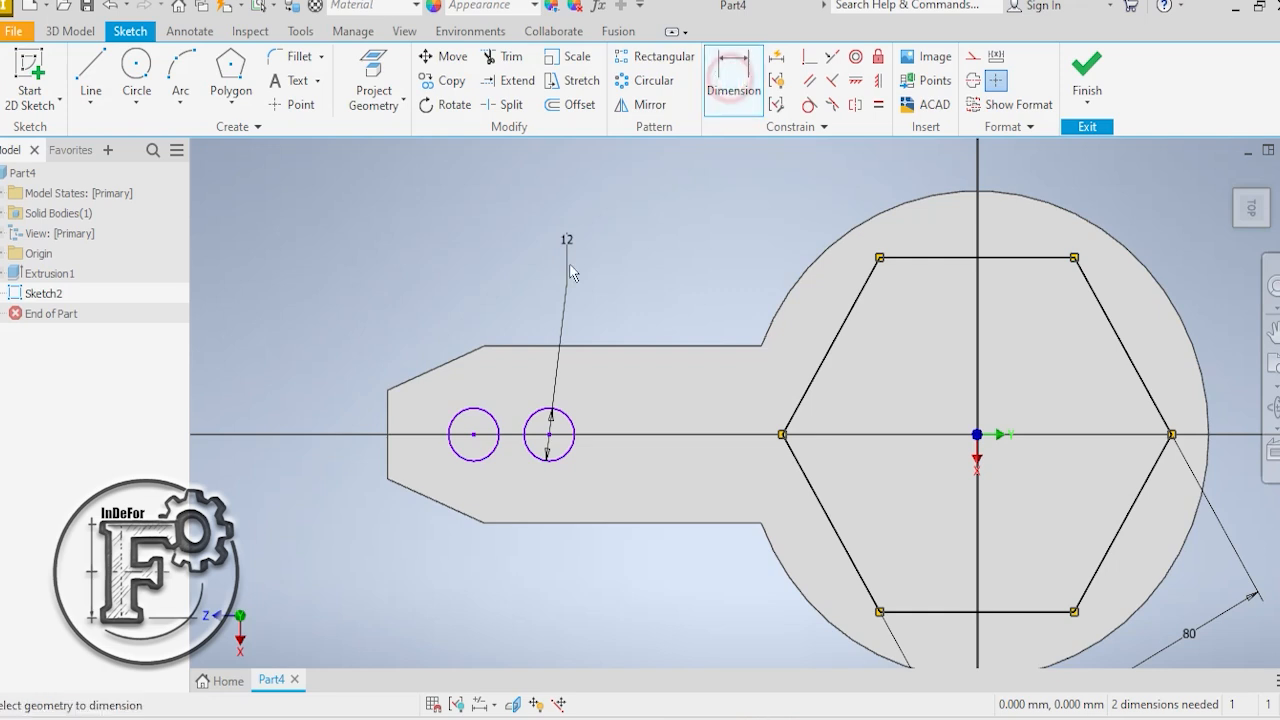
pyautogui.click(456, 416)
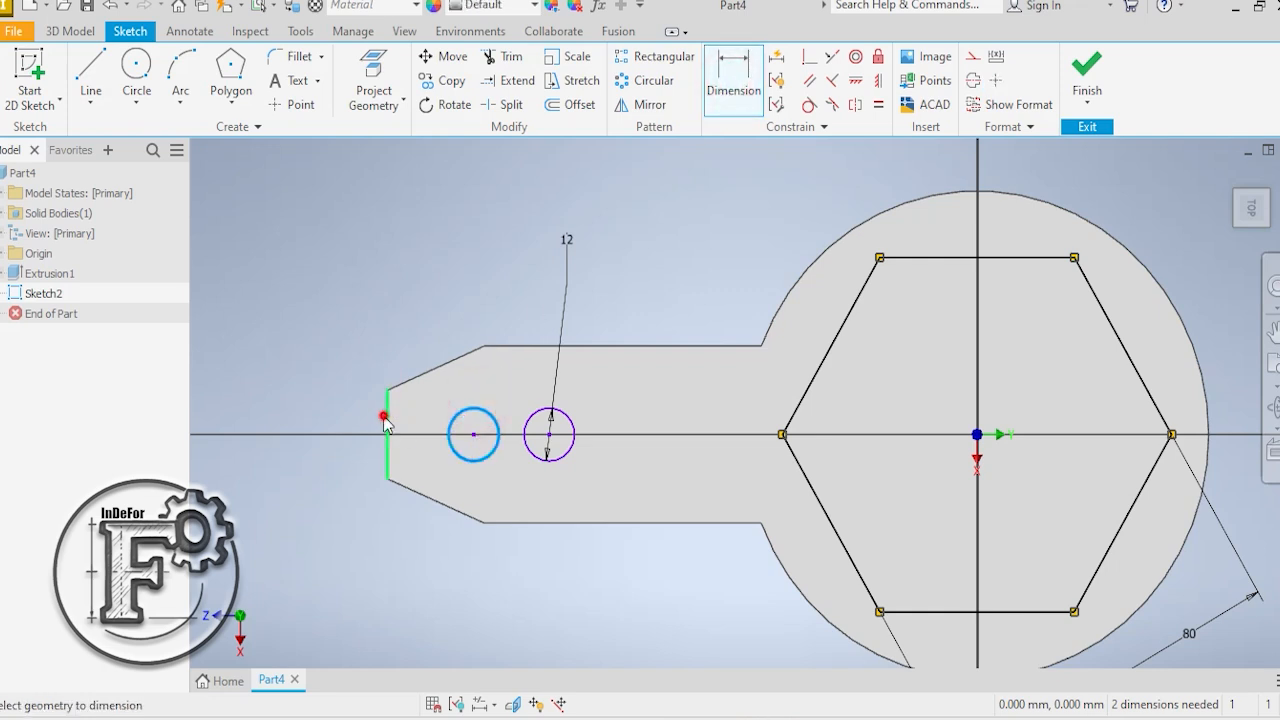
pyautogui.click(388, 430)
pyautogui.click(429, 266)
pyautogui.write('23')
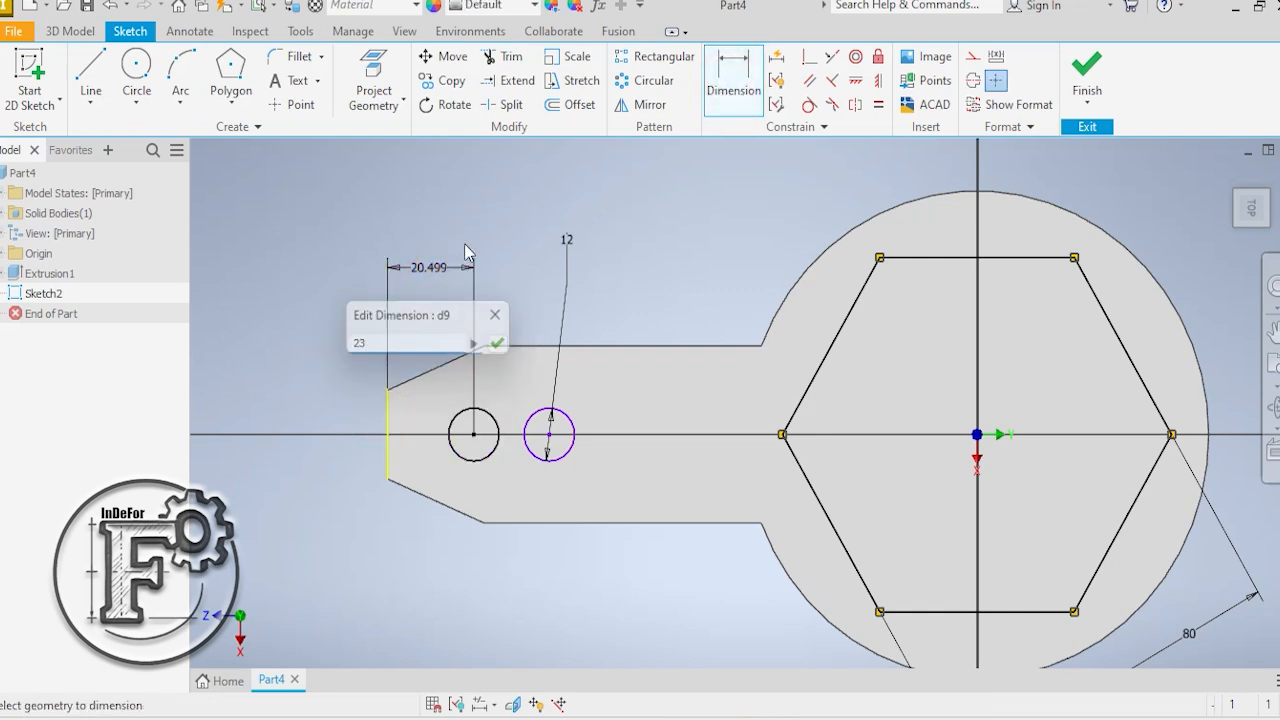
pyautogui.press('Return')
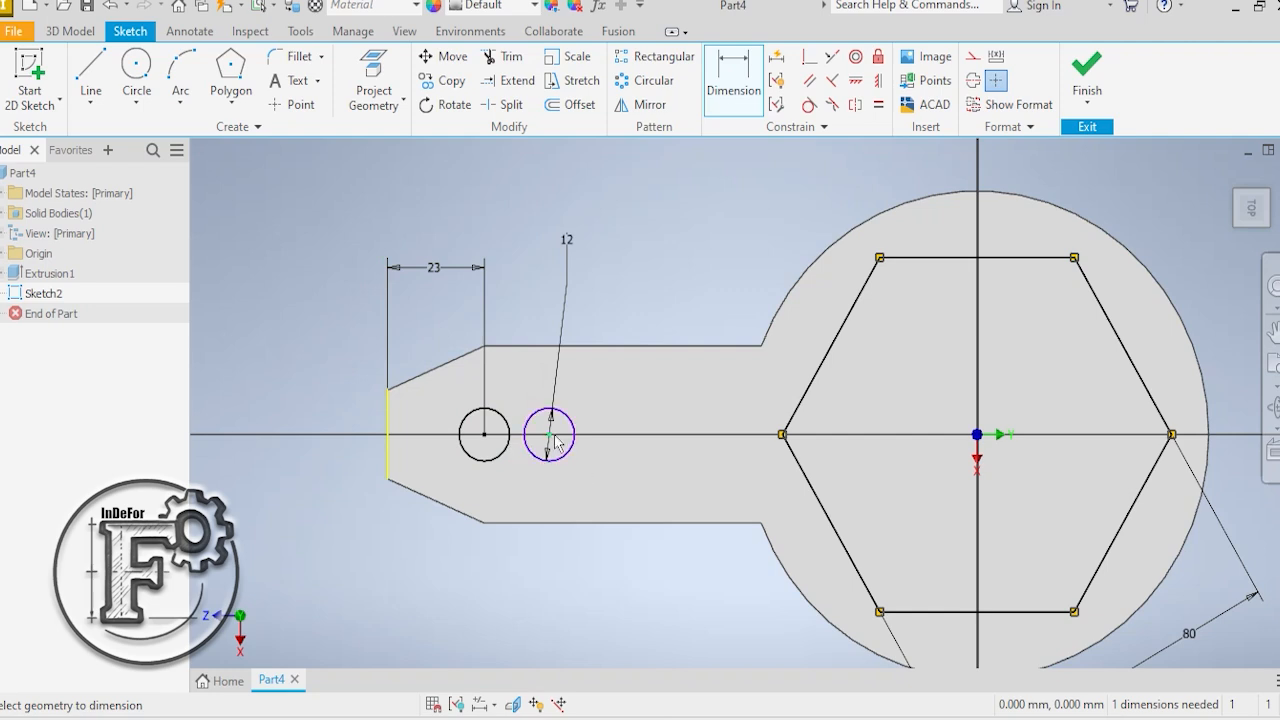
# - Dimension the spacing between the two handle circle centres to 28 mm
pyautogui.click(548, 436)
pyautogui.click(484, 434)
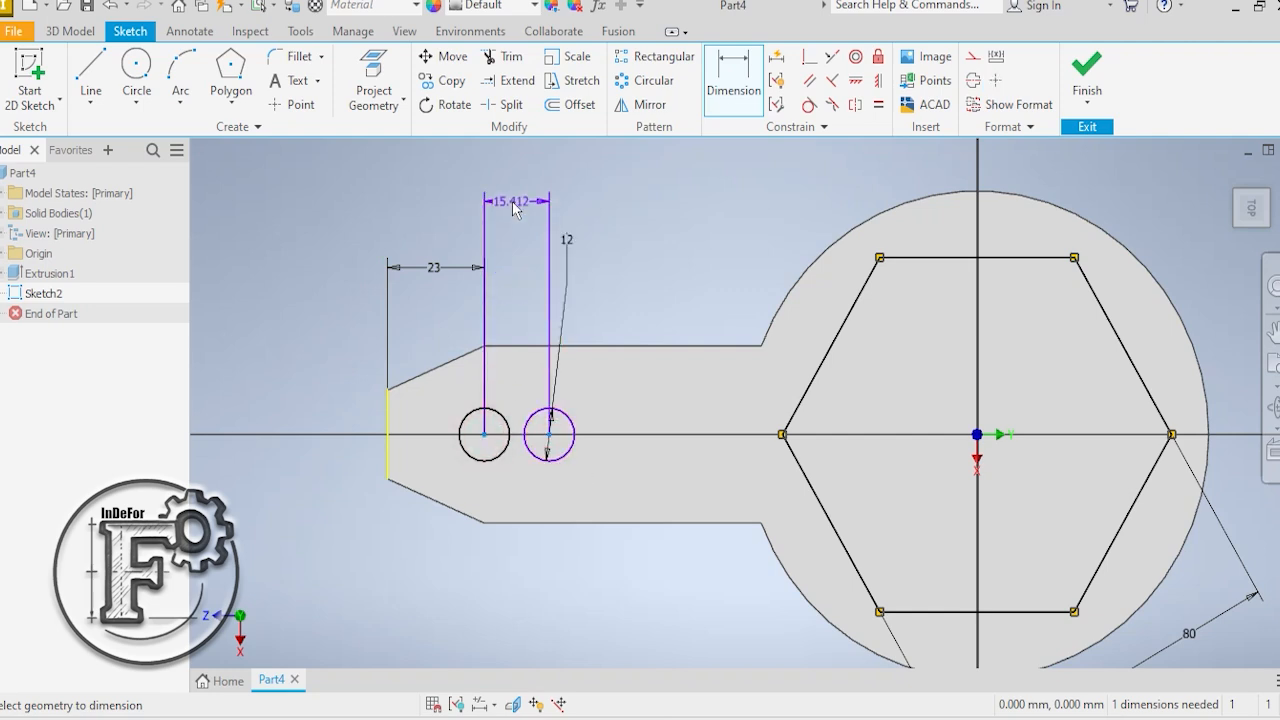
pyautogui.click(645, 203)
pyautogui.write('28')
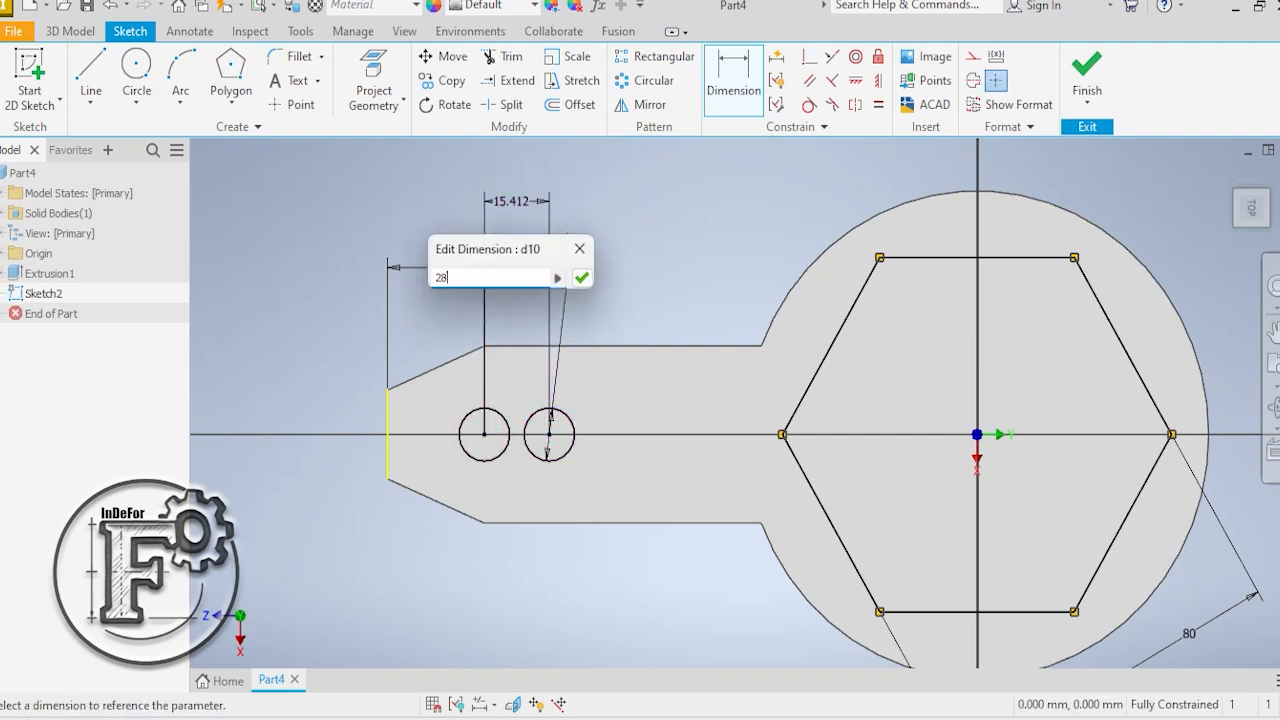
pyautogui.press('Return')
pyautogui.rightClick(665, 189)
pyautogui.click(723, 189)
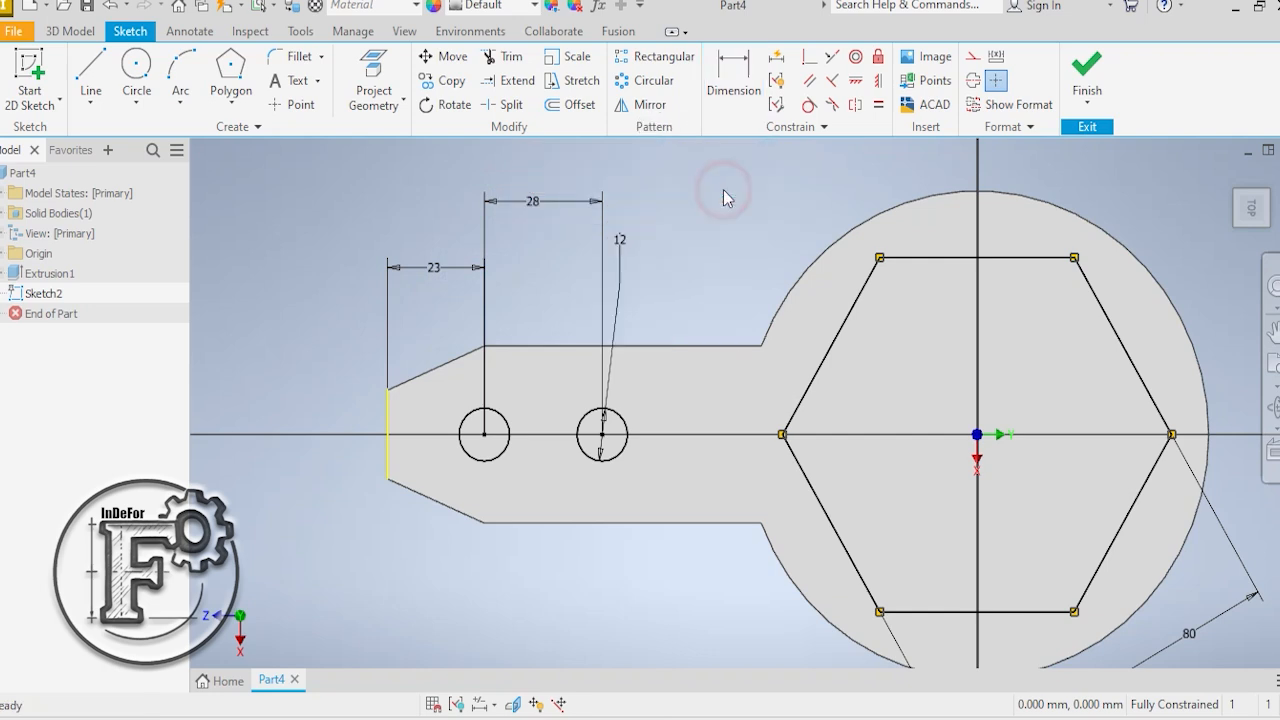
# - Convert the projected end edge of the handle to construction geometry and finish the sketch
pyautogui.rightClick(389, 420)
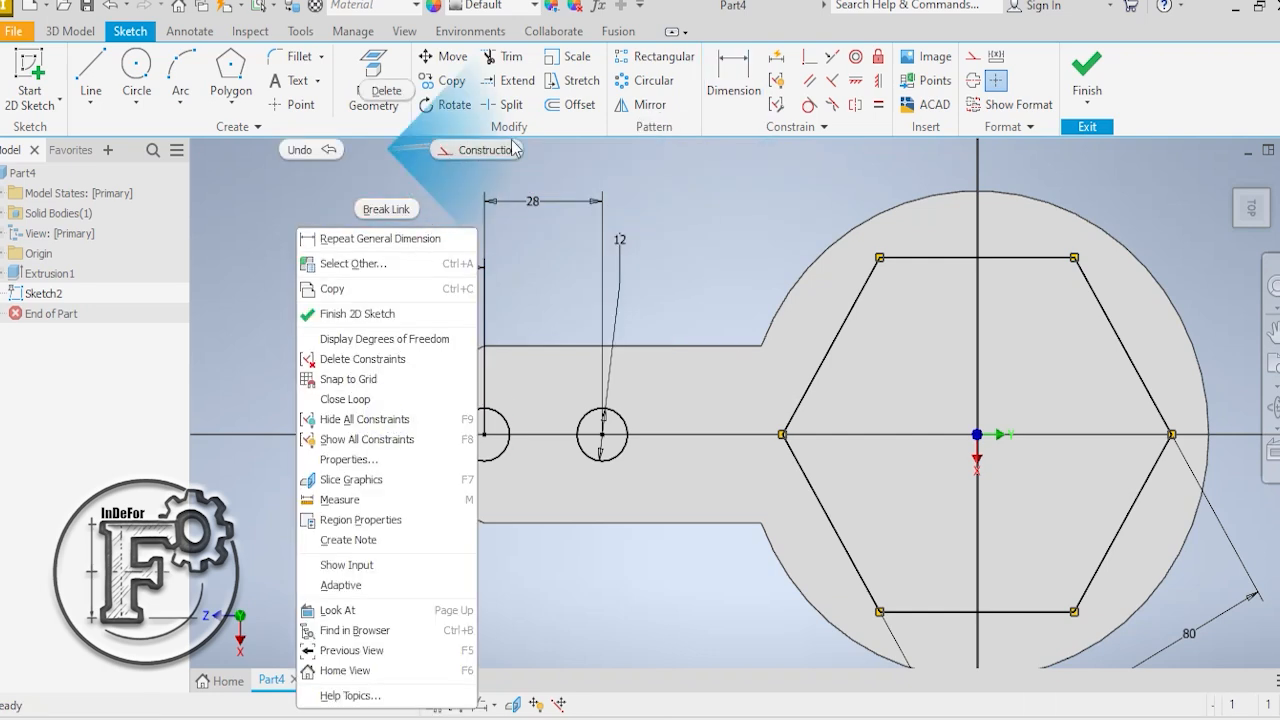
pyautogui.click(483, 153)
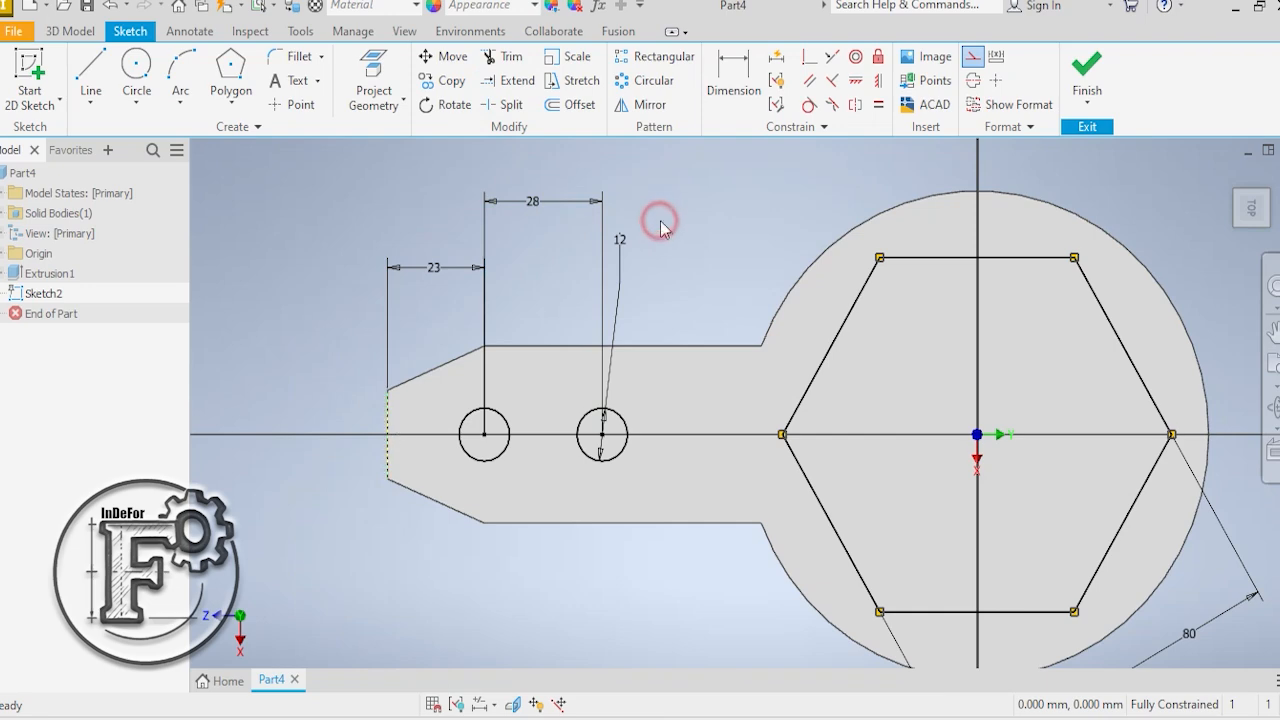
pyautogui.click(780, 243)
pyautogui.scroll(-3, 780, 243)
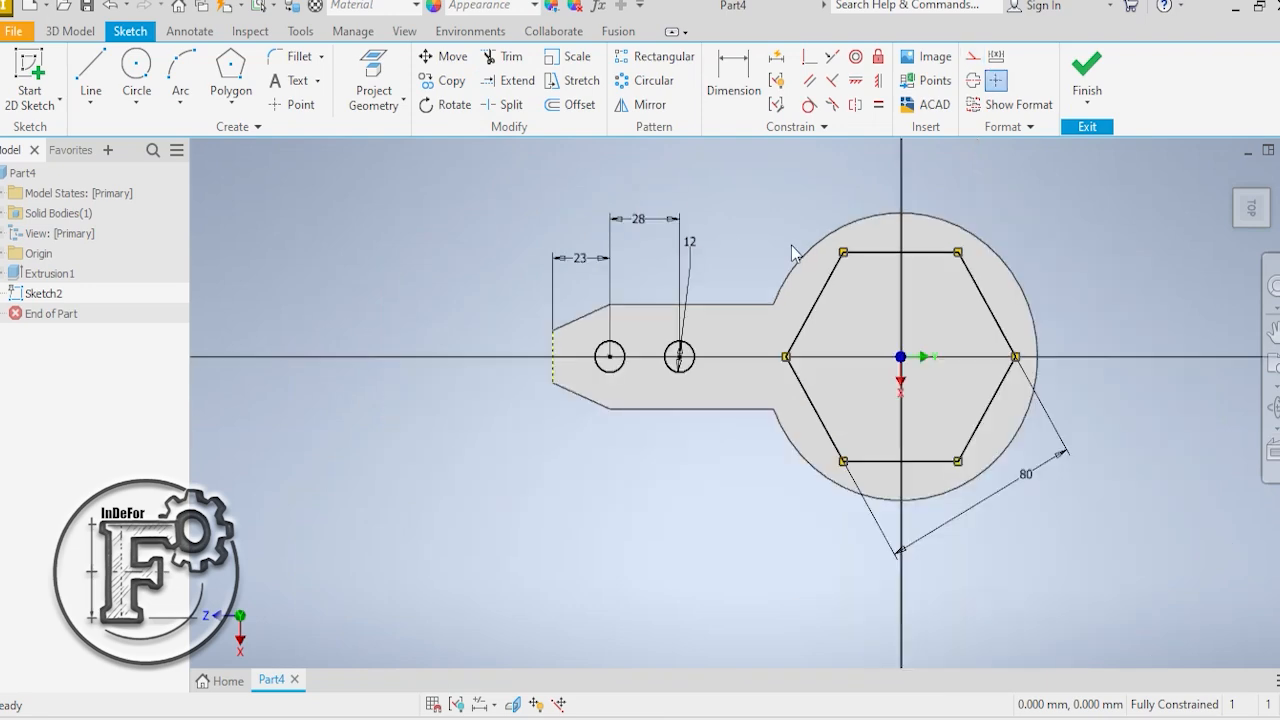
pyautogui.click(1087, 66)
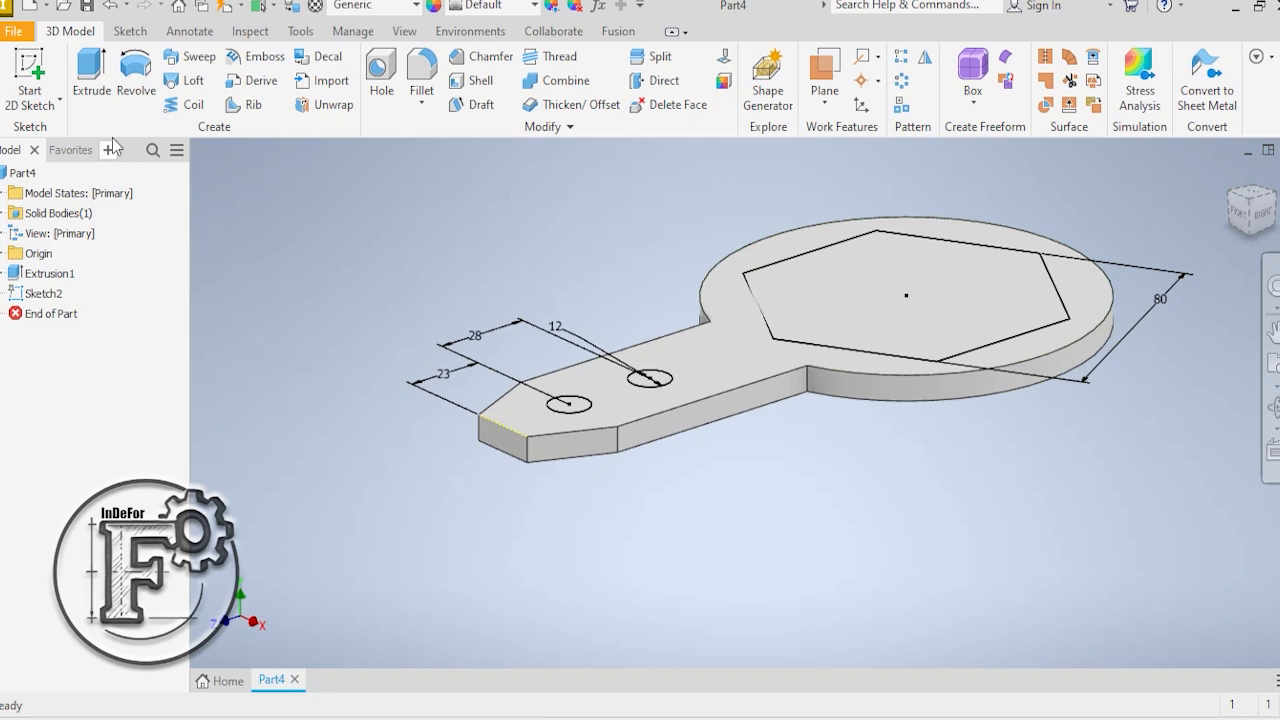
# - Extrude the hexagon and both handle circles as a cut, 7 mm deep in the Flipped direction
pyautogui.click(91, 68)
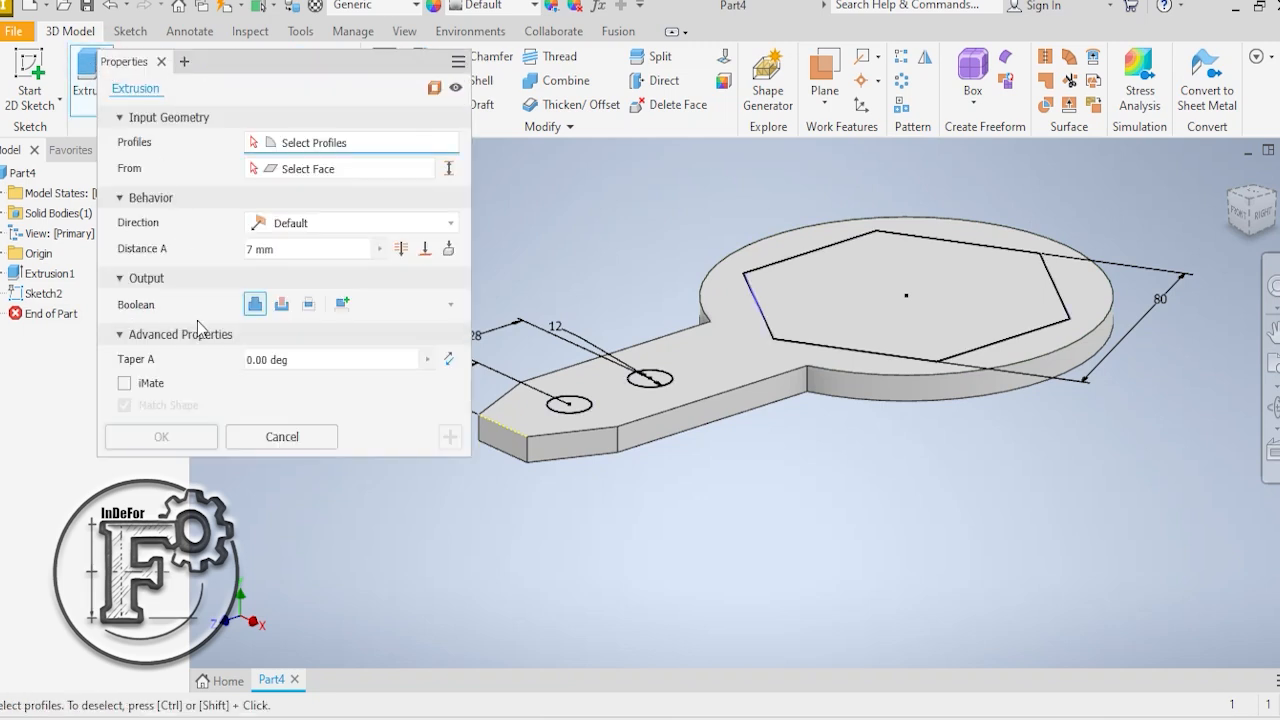
pyautogui.click(283, 305)
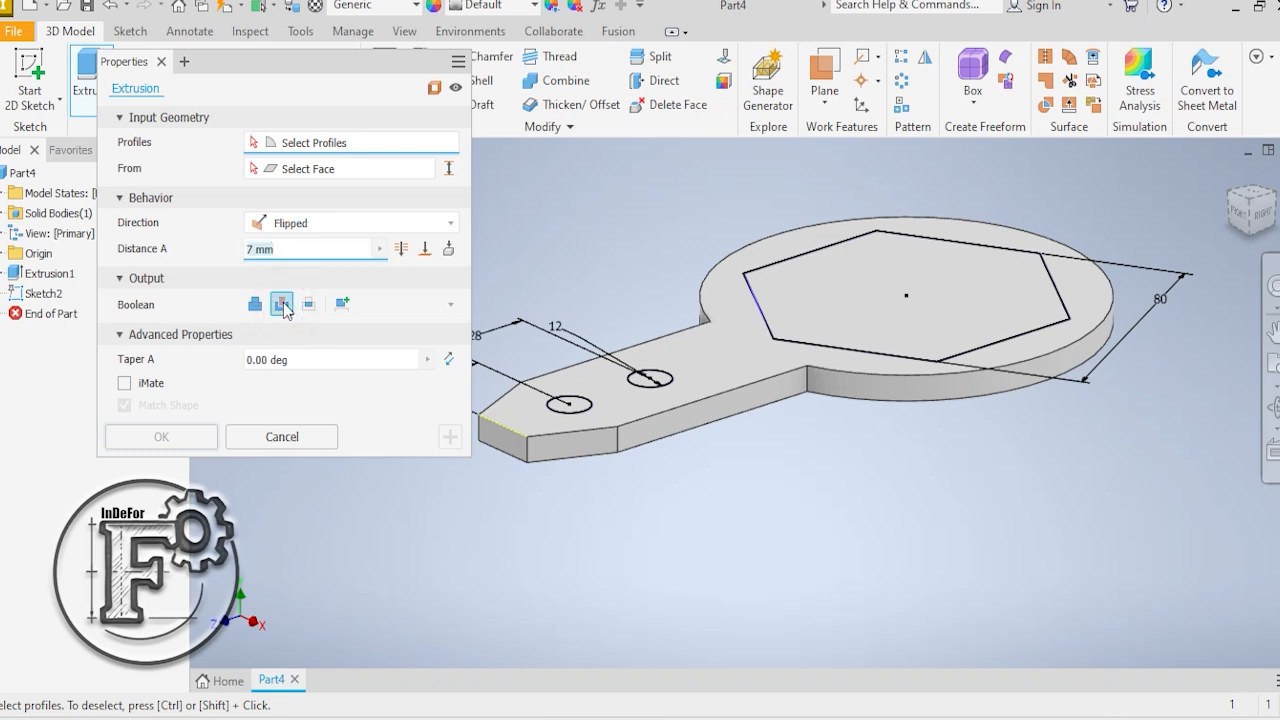
pyautogui.click(826, 283)
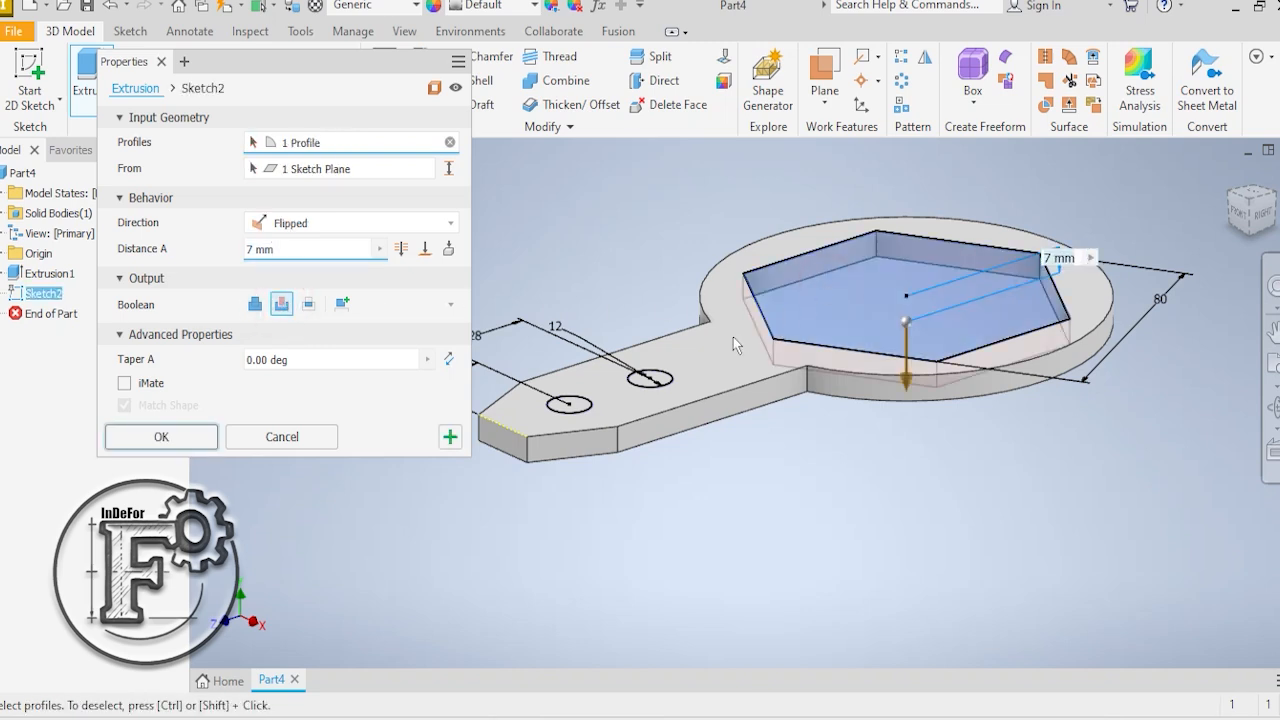
pyautogui.click(650, 378)
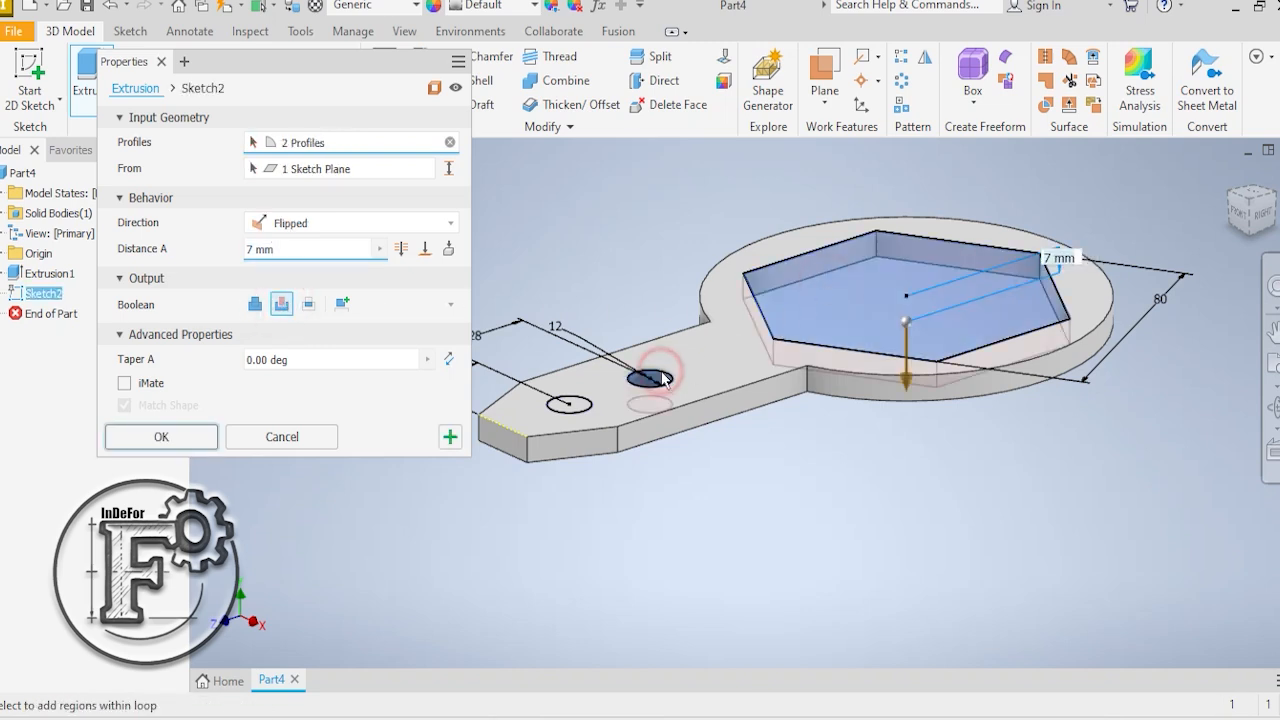
pyautogui.click(574, 405)
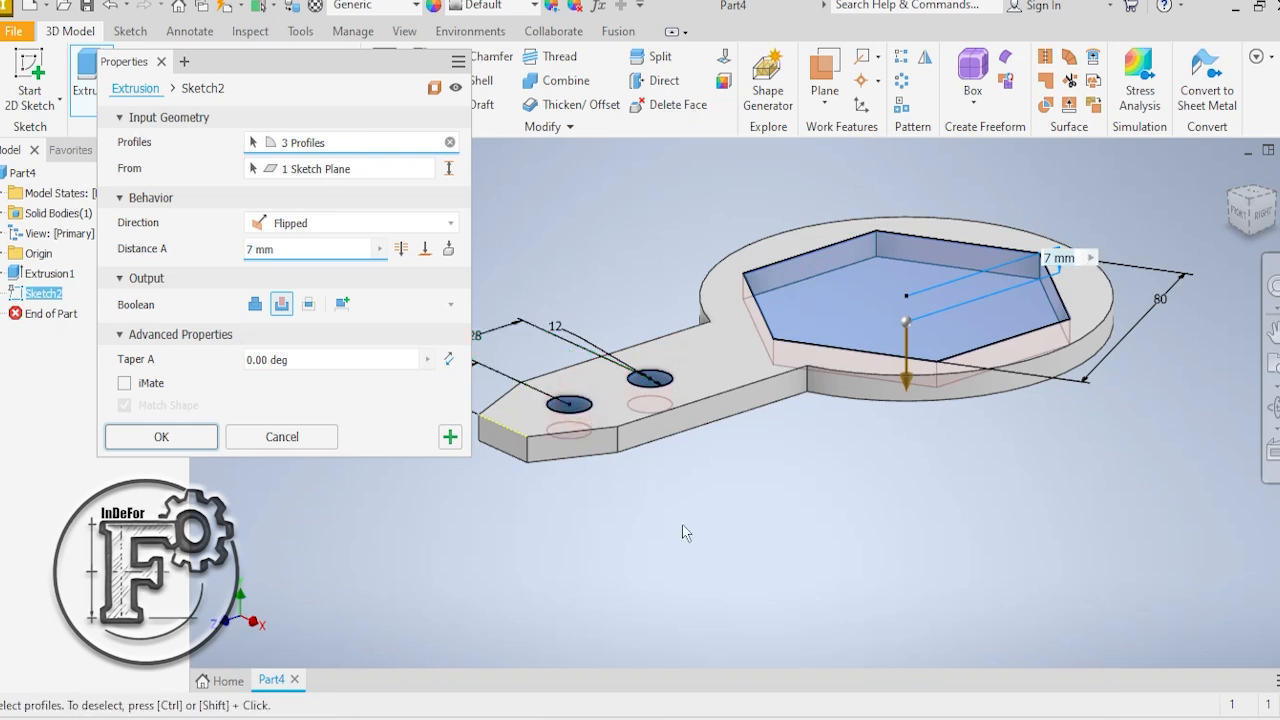
pyautogui.click(449, 223)
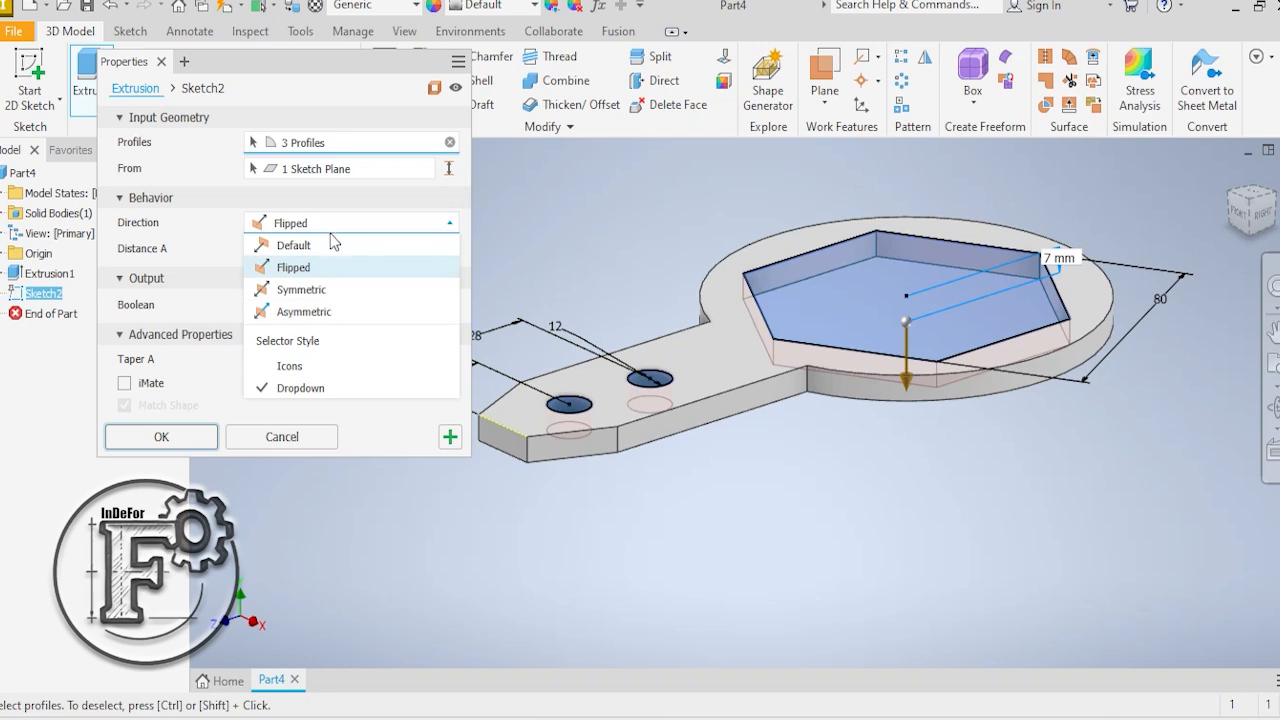
pyautogui.click(288, 267)
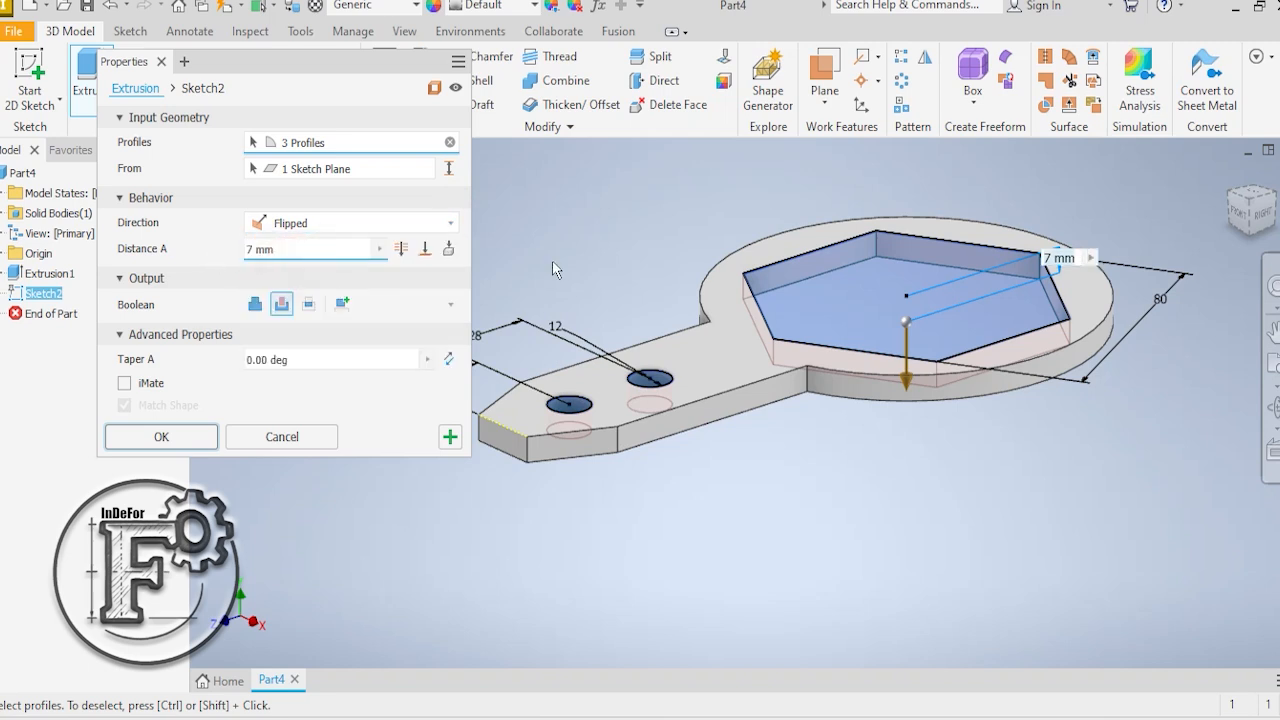
pyautogui.click(161, 437)
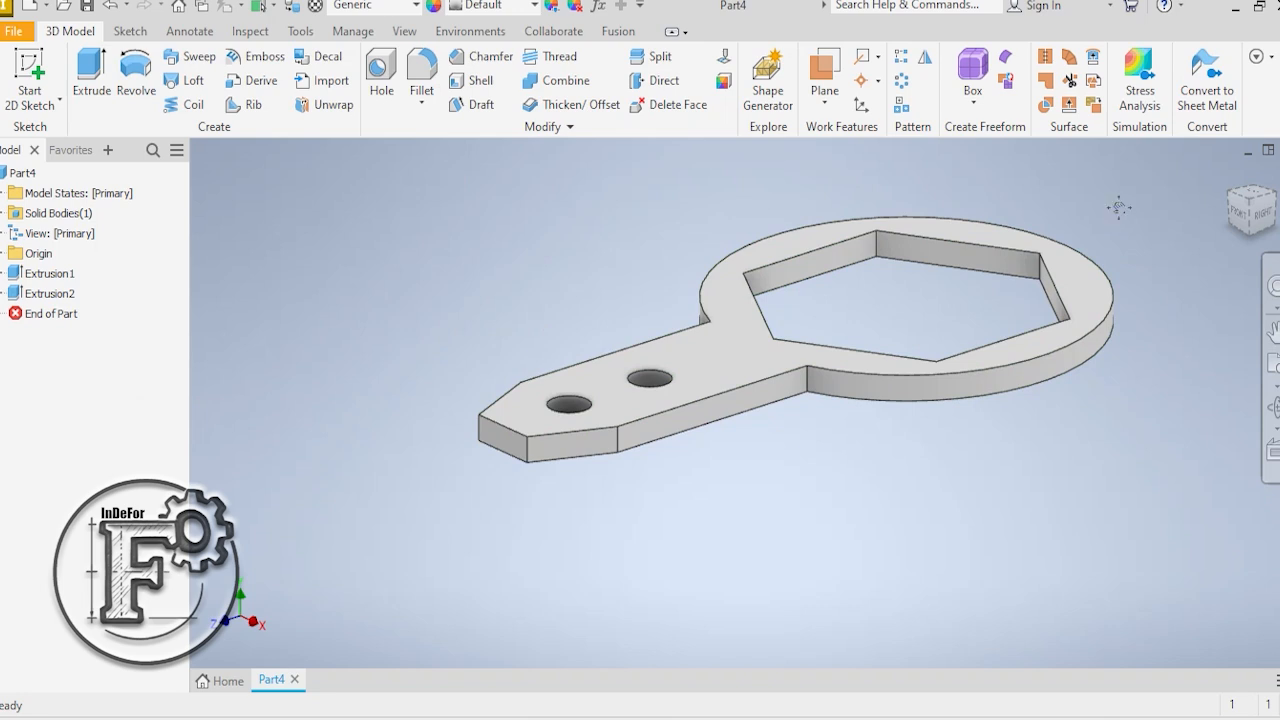
# - Inspect the cut spanner and check the fillet radius between handle and head in the PDF drawing
pyautogui.moveTo(1118, 205); pyautogui.dragTo(1089, 257, button='middle')
pyautogui.scroll(3, 1128, 239)
pyautogui.scroll(-2, 1175, 196)
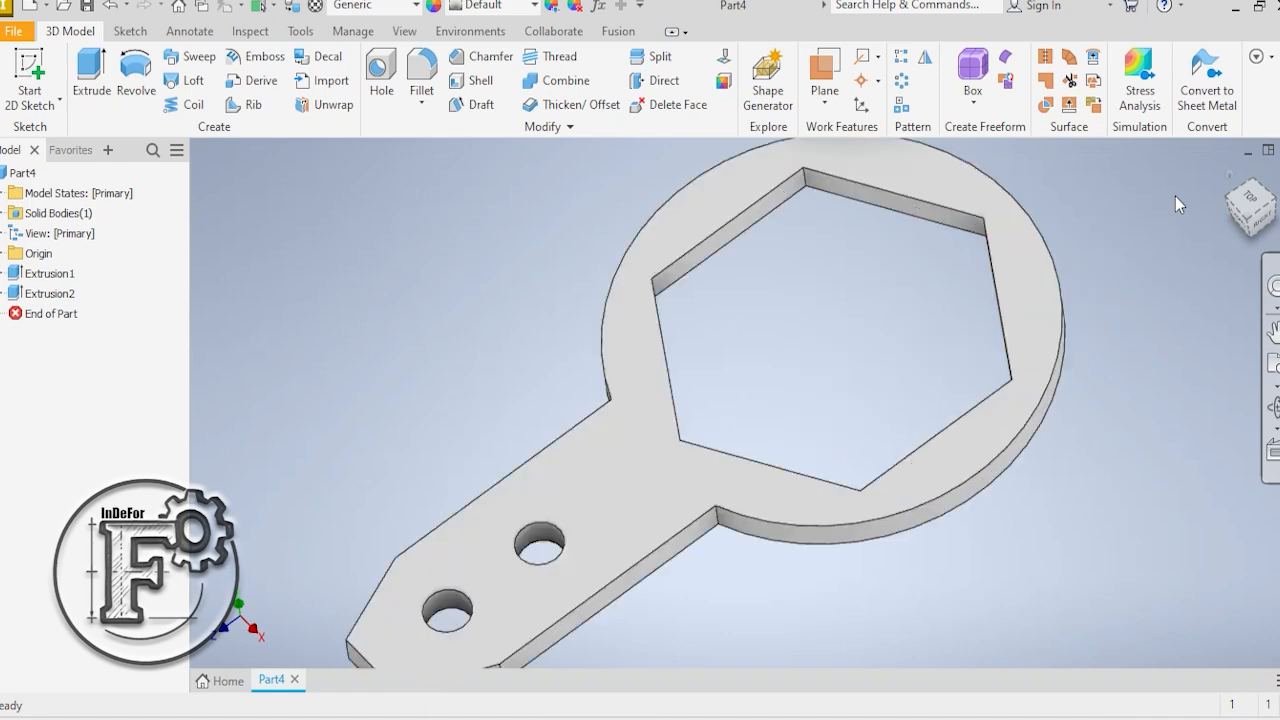
pyautogui.scroll(3, 1175, 196)
pyautogui.scroll(-3, 1175, 196)
pyautogui.moveTo(1175, 196); pyautogui.dragTo(990, 327, button='middle')
pyautogui.click(800, 708)
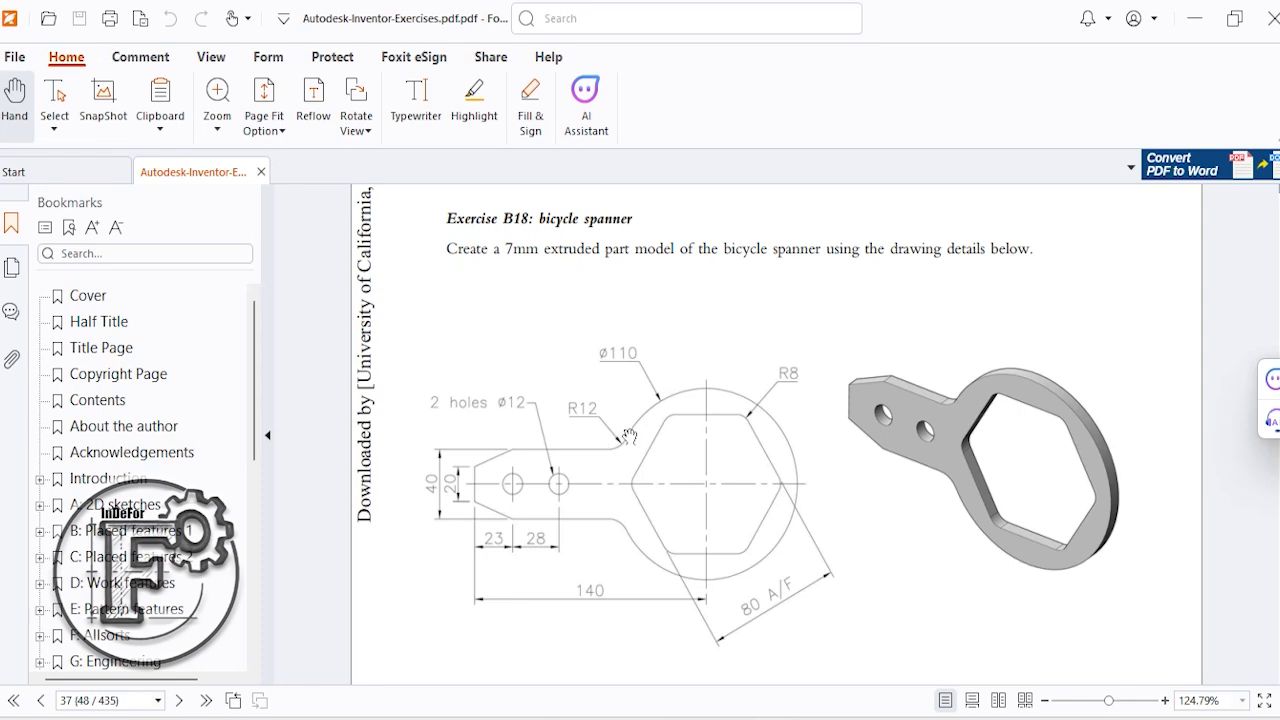
pyautogui.click(762, 710)
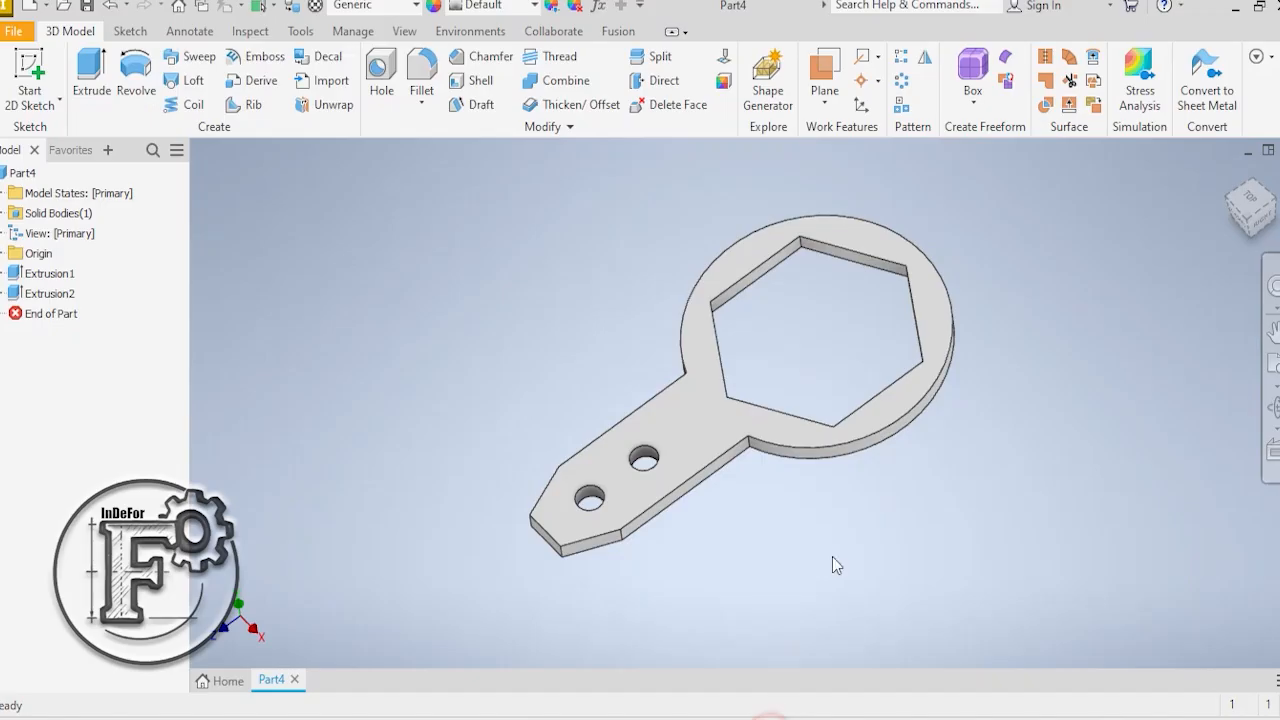
# - Fillet the two vertical edges where the handle meets the round head with a 12 mm radius
pyautogui.click(422, 75)
pyautogui.scroll(5, 730, 449)
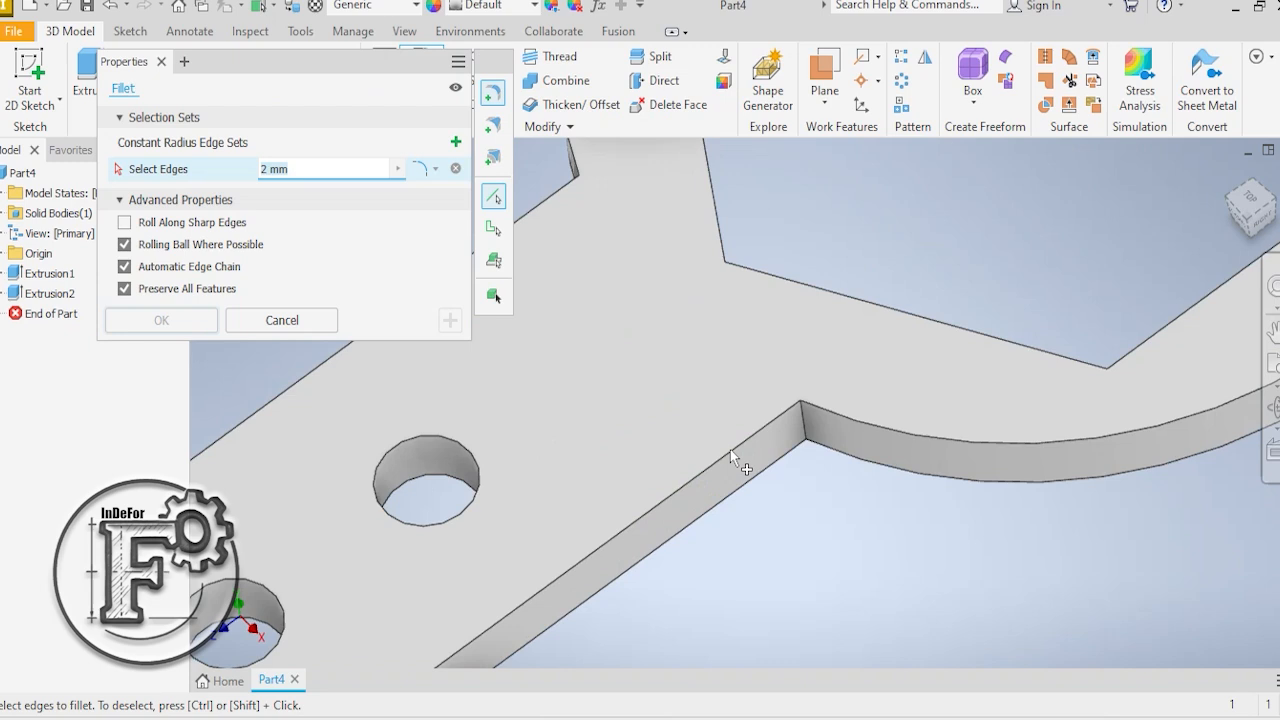
pyautogui.click(806, 425)
pyautogui.scroll(-4, 700, 320)
pyautogui.scroll(2, 659, 280)
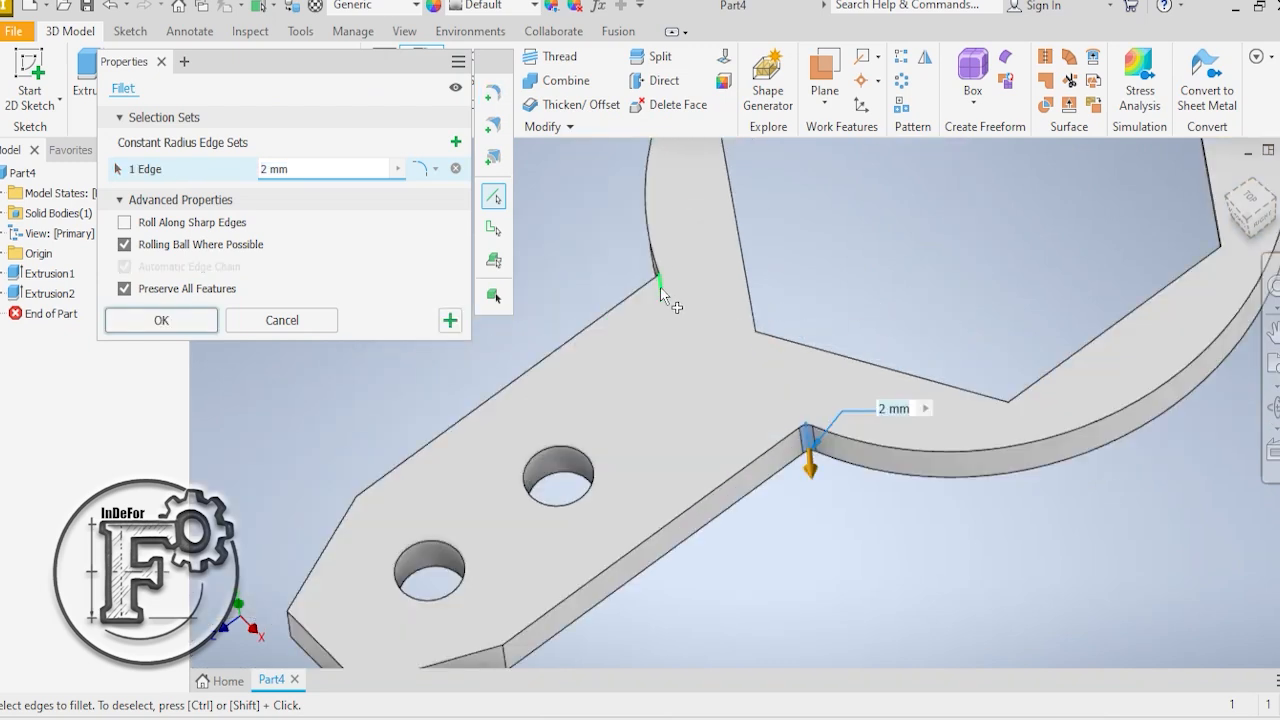
pyautogui.click(660, 287)
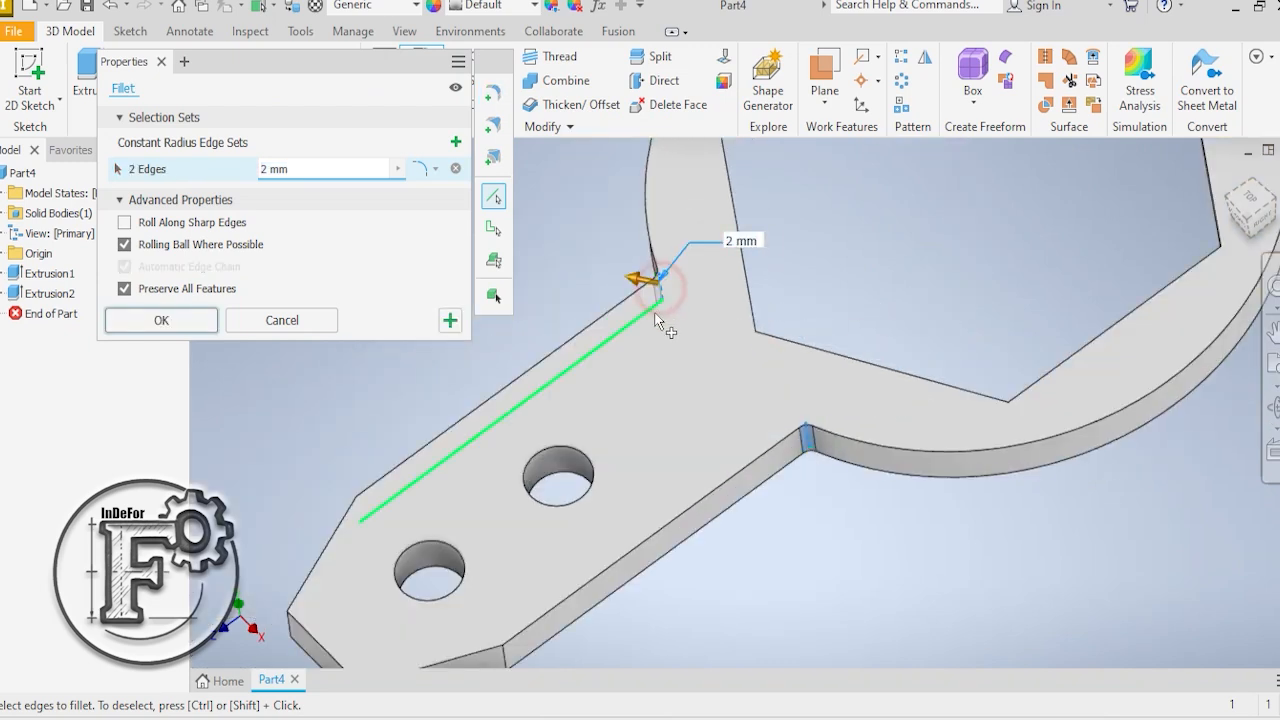
pyautogui.click(313, 171)
pyautogui.write('12')
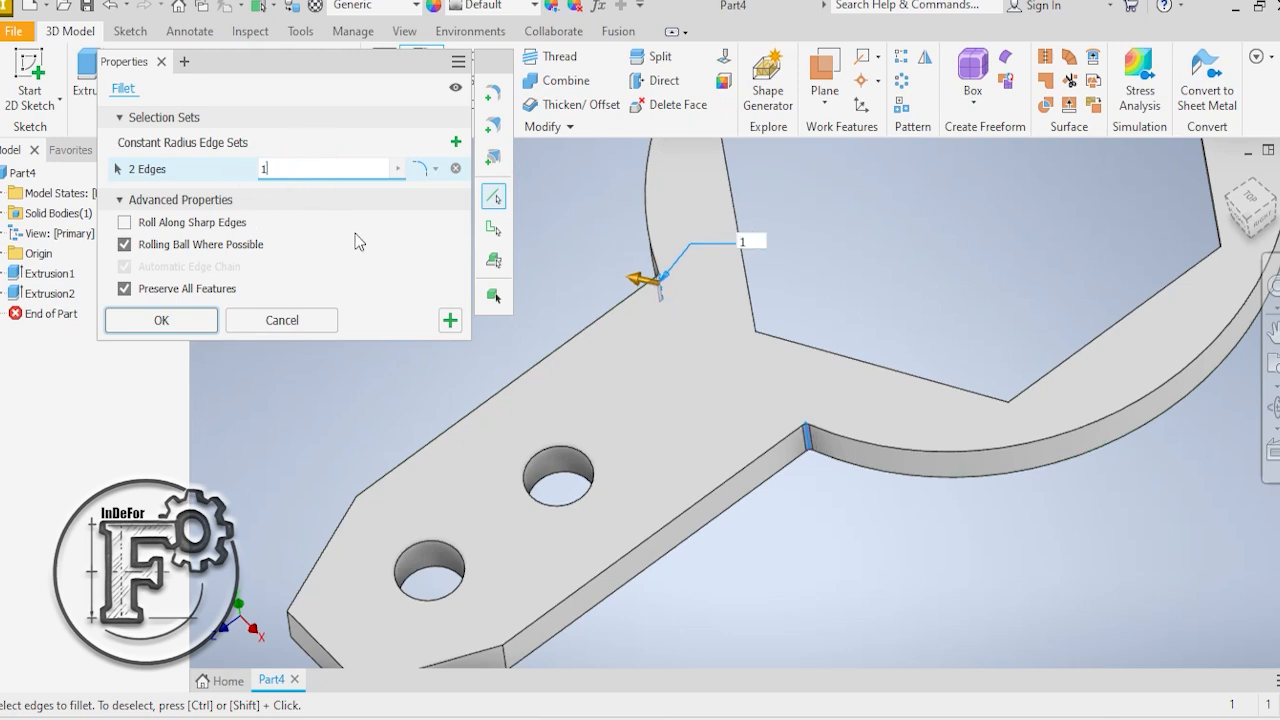
pyautogui.click(189, 326)
pyautogui.scroll(-3, 1070, 220)
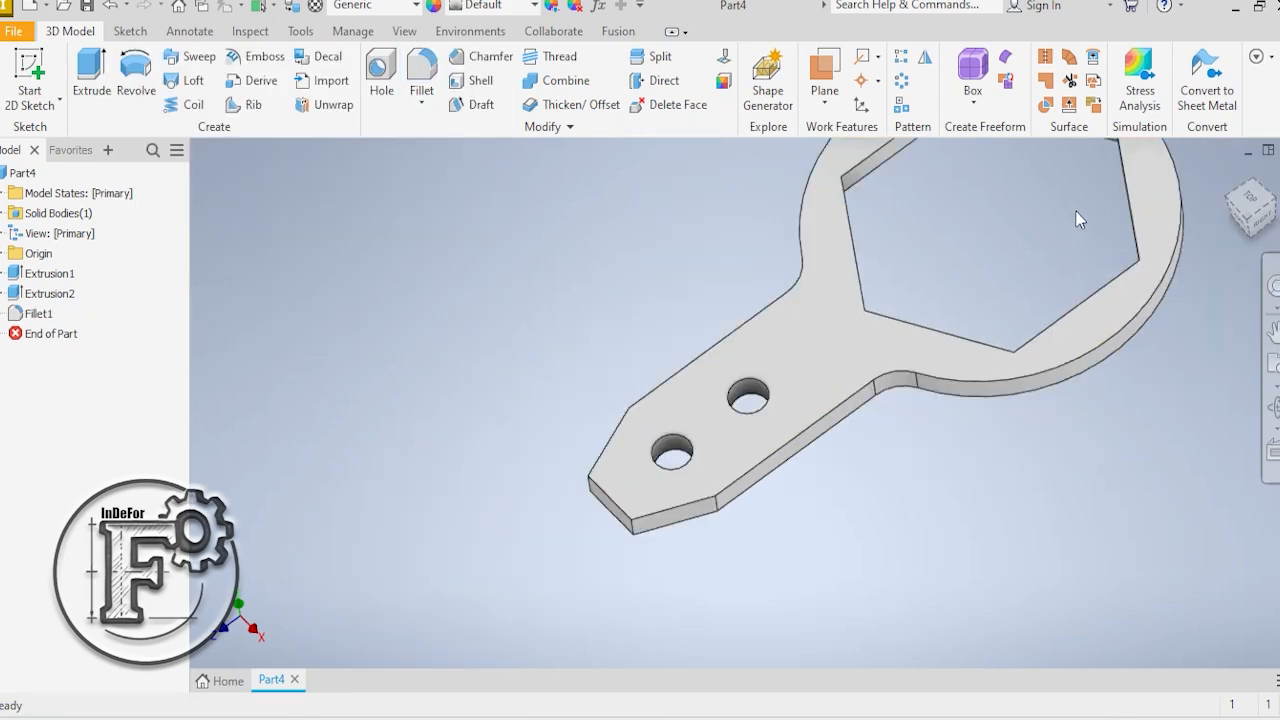
# - Look over the filleted head and check the hexagon's corner radius in the PDF drawing
pyautogui.scroll(3, 1076, 211)
pyautogui.moveTo(1076, 211); pyautogui.dragTo(966, 352, button='middle')
pyautogui.scroll(-2, 967, 352)
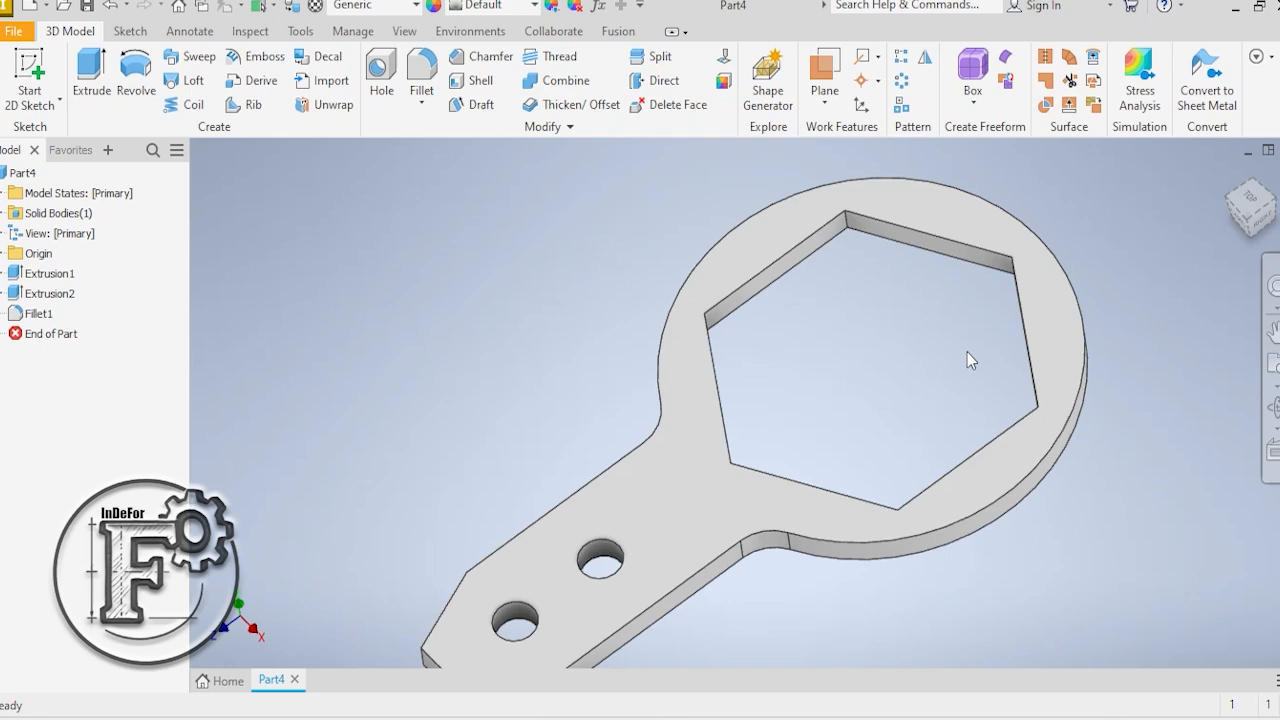
pyautogui.click(789, 717)
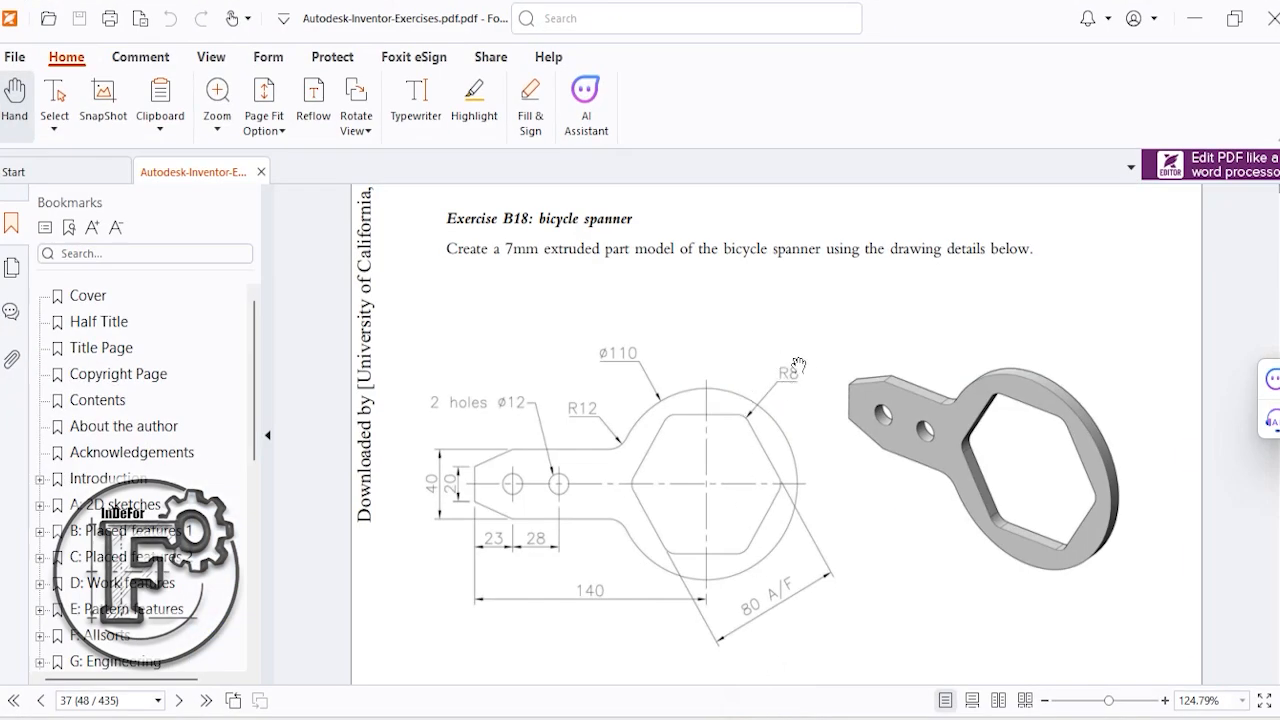
pyautogui.hotkey('alt', 'Tab')
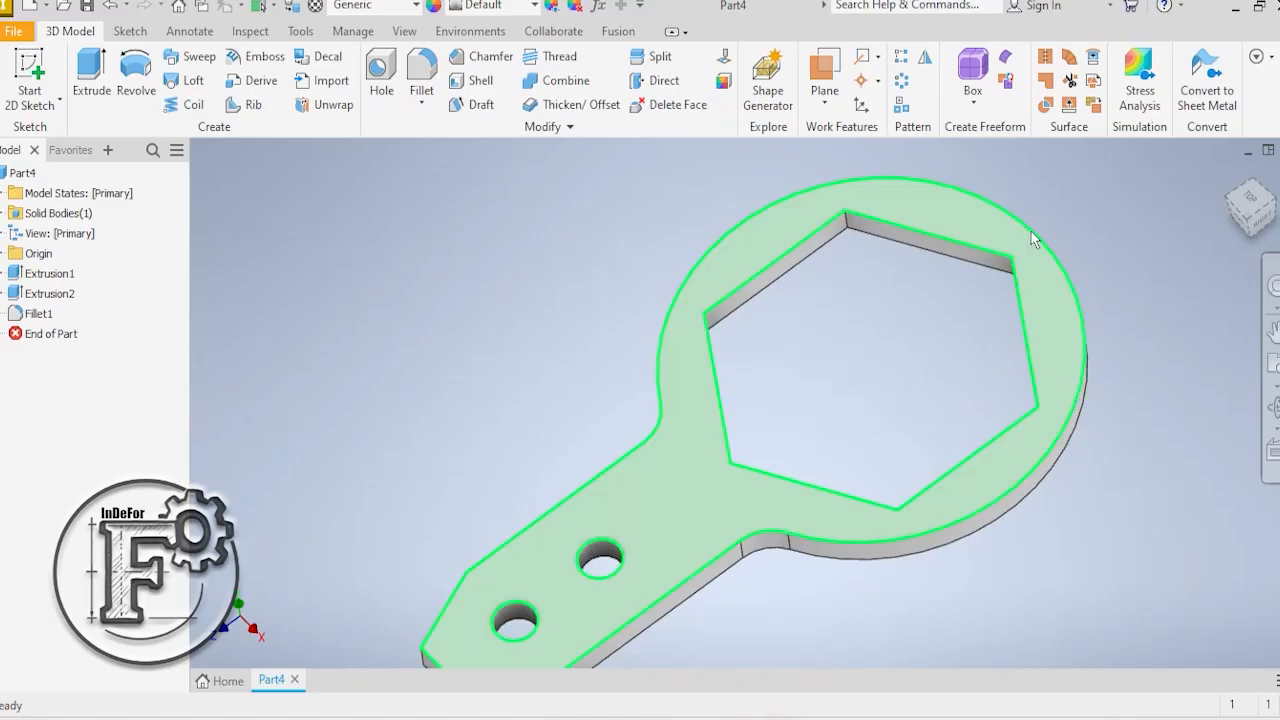
# - Set up an 8 mm constant-radius fillet on four of the hexagonal opening's vertical corner edges, leaving out the two beside the handle-side and far-side walls
pyautogui.click(421, 66)
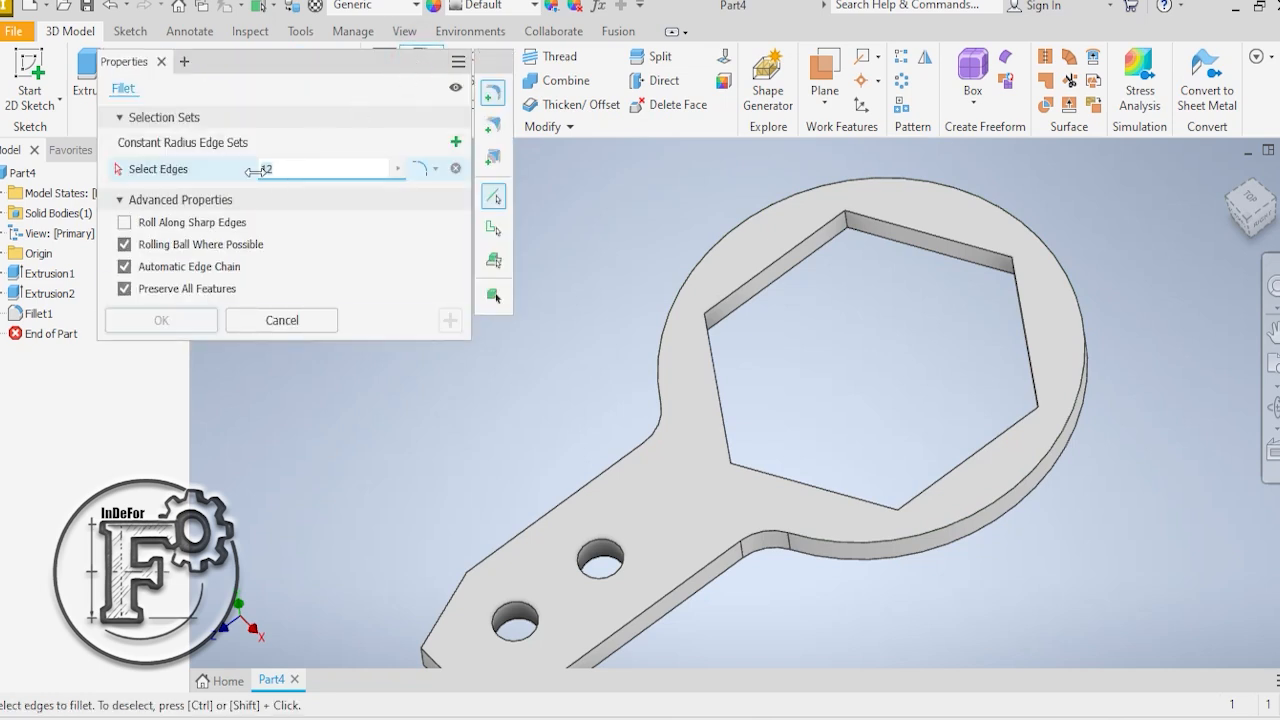
pyautogui.write('8')
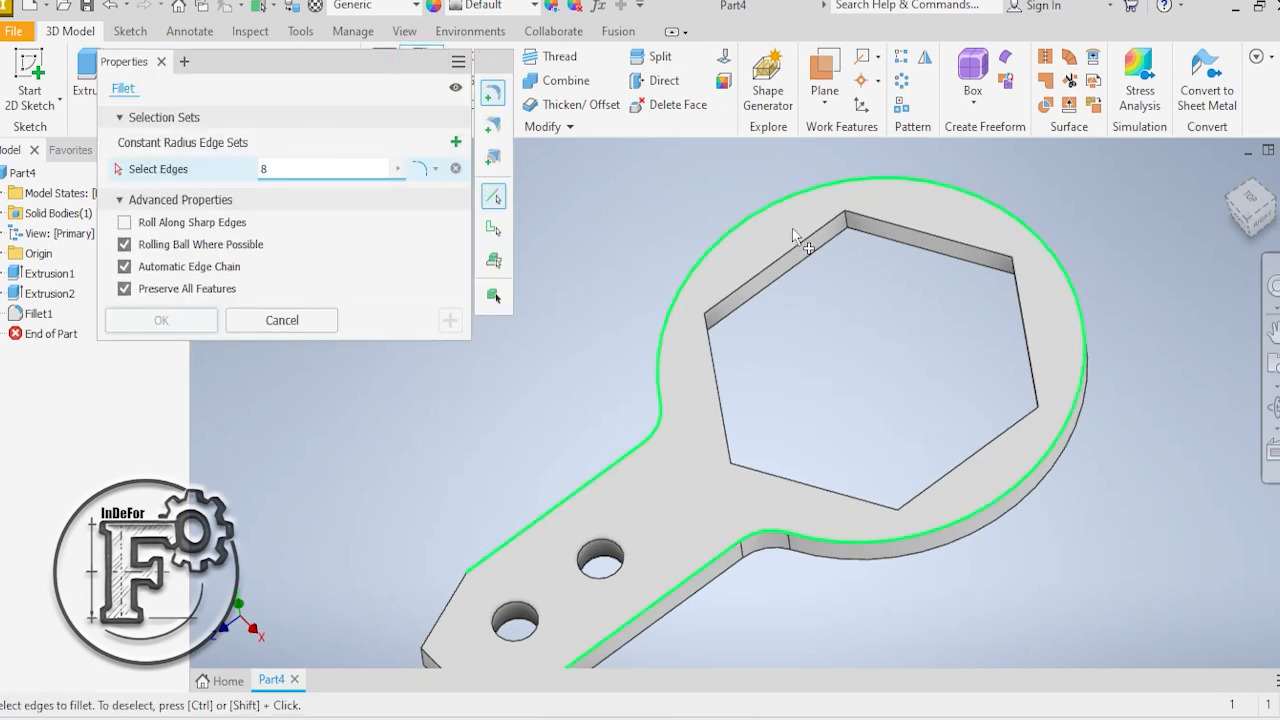
pyautogui.click(847, 219)
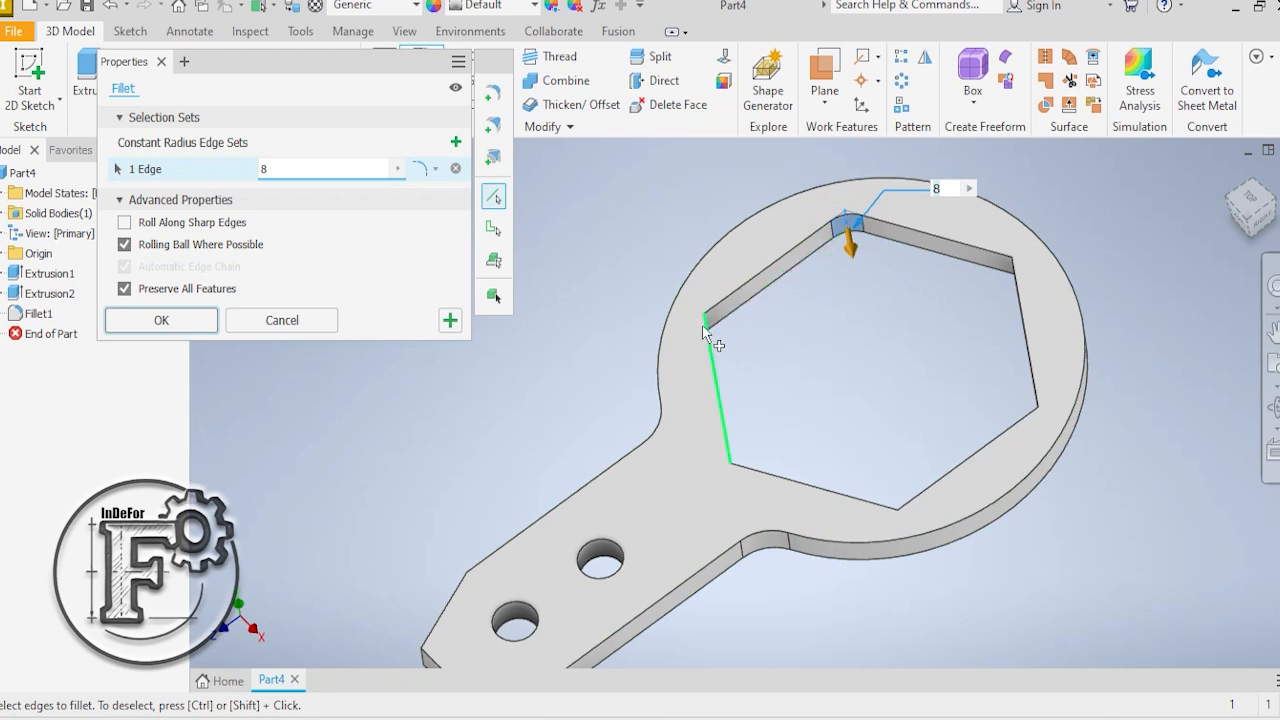
pyautogui.scroll(5, 705, 338)
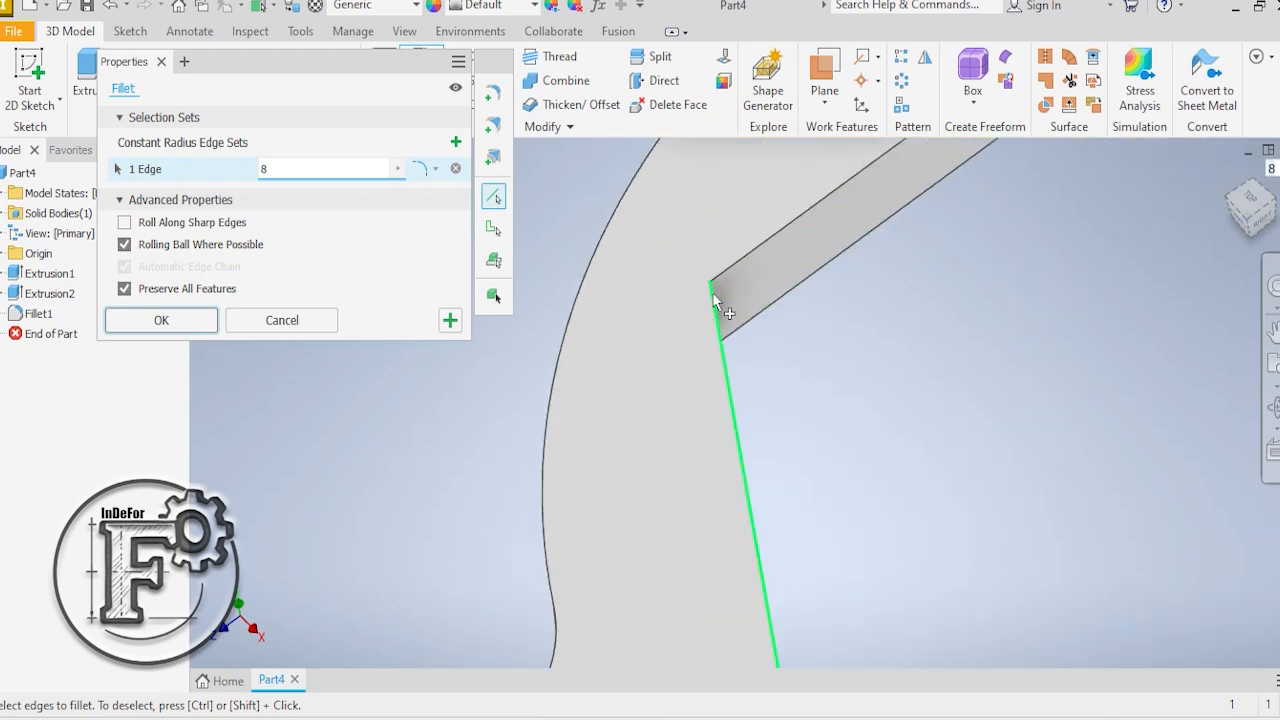
pyautogui.scroll(5, 737, 320)
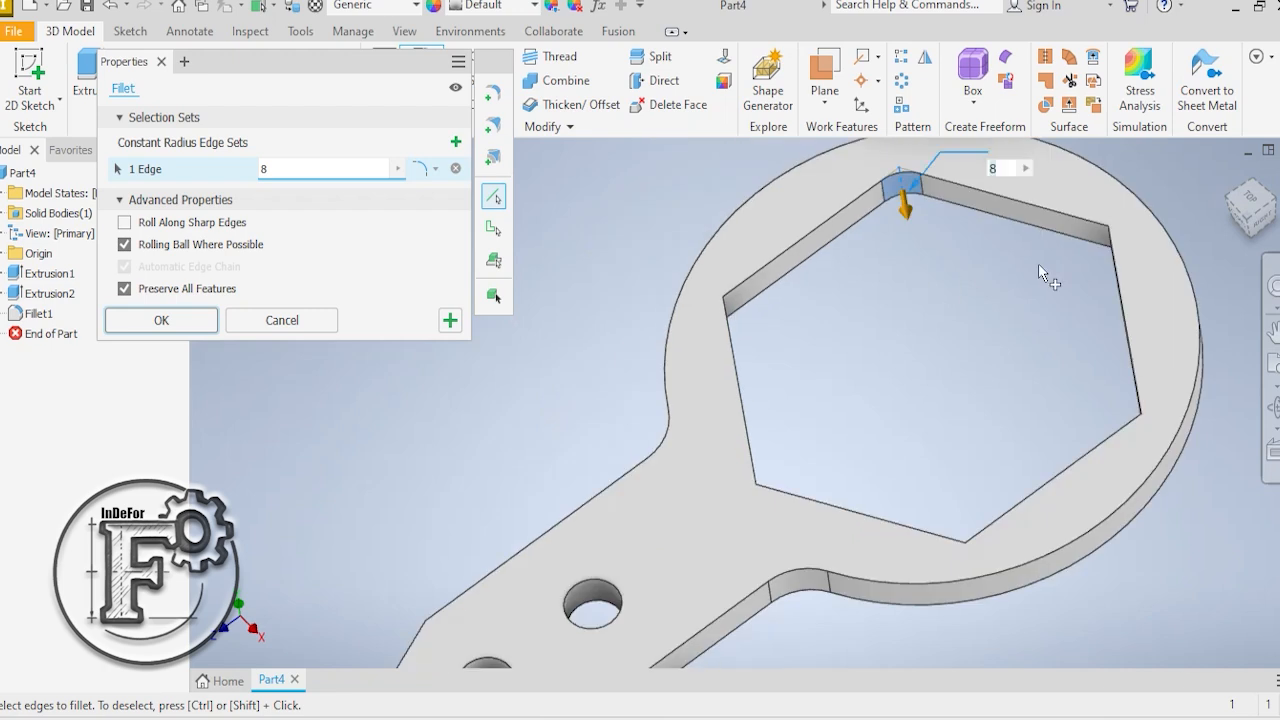
pyautogui.click(753, 494)
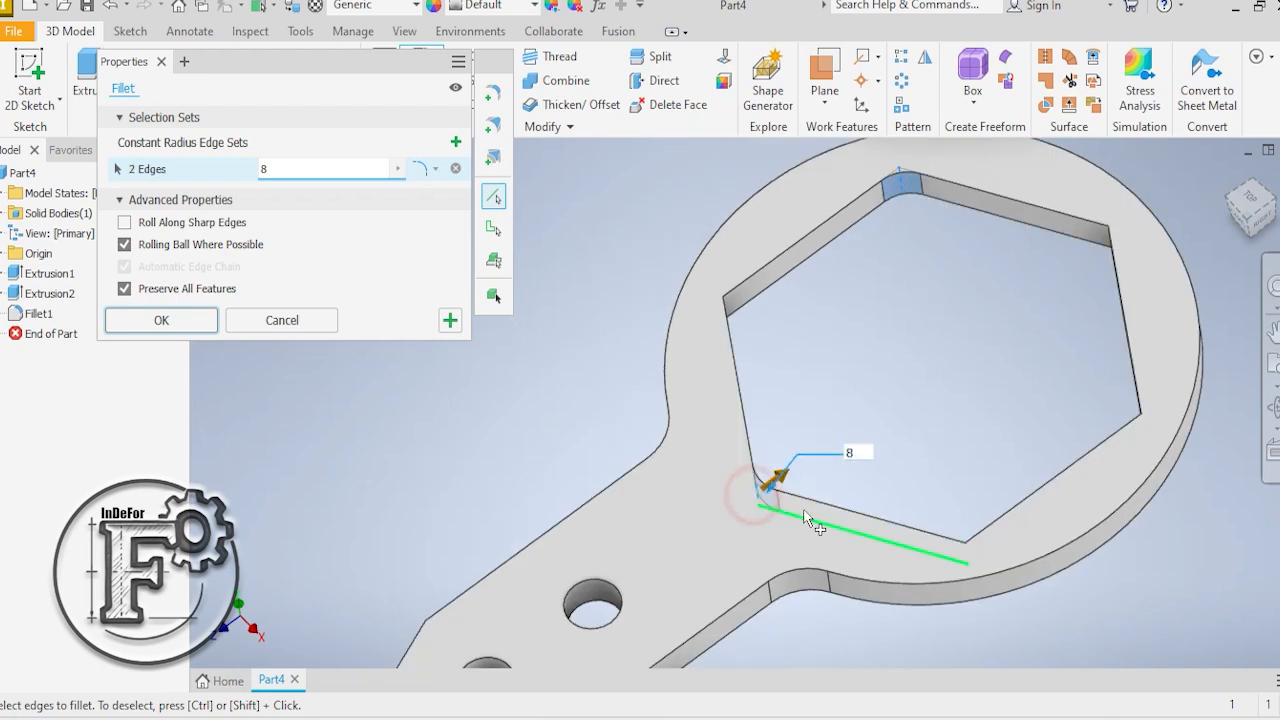
pyautogui.click(967, 549)
pyautogui.click(1148, 423)
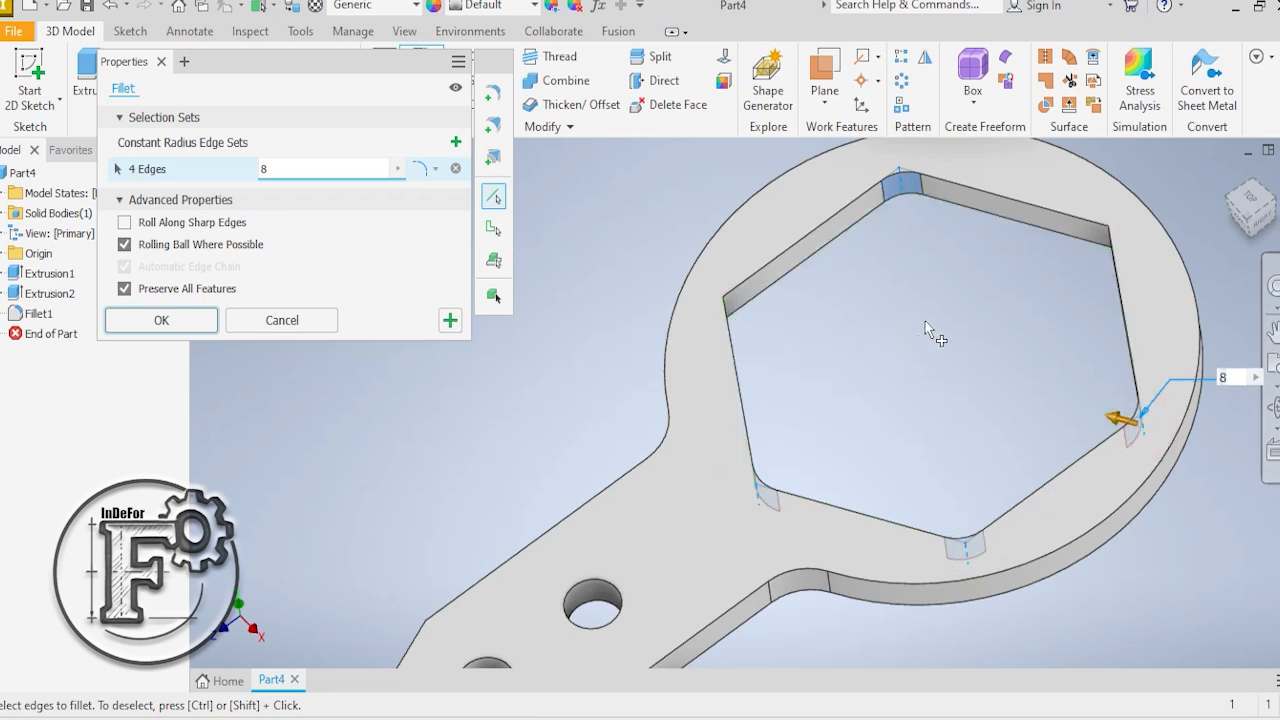
# - Add the hexagonal opening's two remaining vertical corner edges to the 8 mm fillet and apply it
pyautogui.keyDown('shift'); pyautogui.moveTo(925, 321); pyautogui.dragTo(860, 311, button='middle'); pyautogui.keyUp('shift')
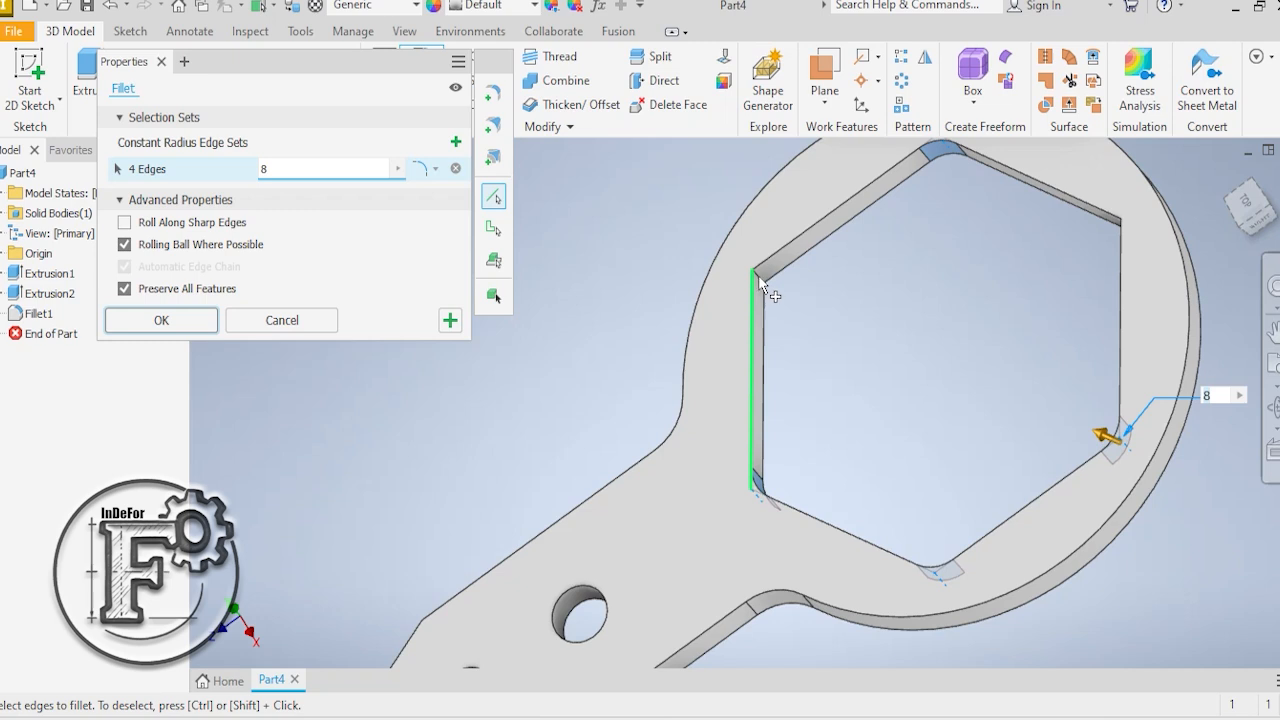
pyautogui.scroll(-5, 758, 275)
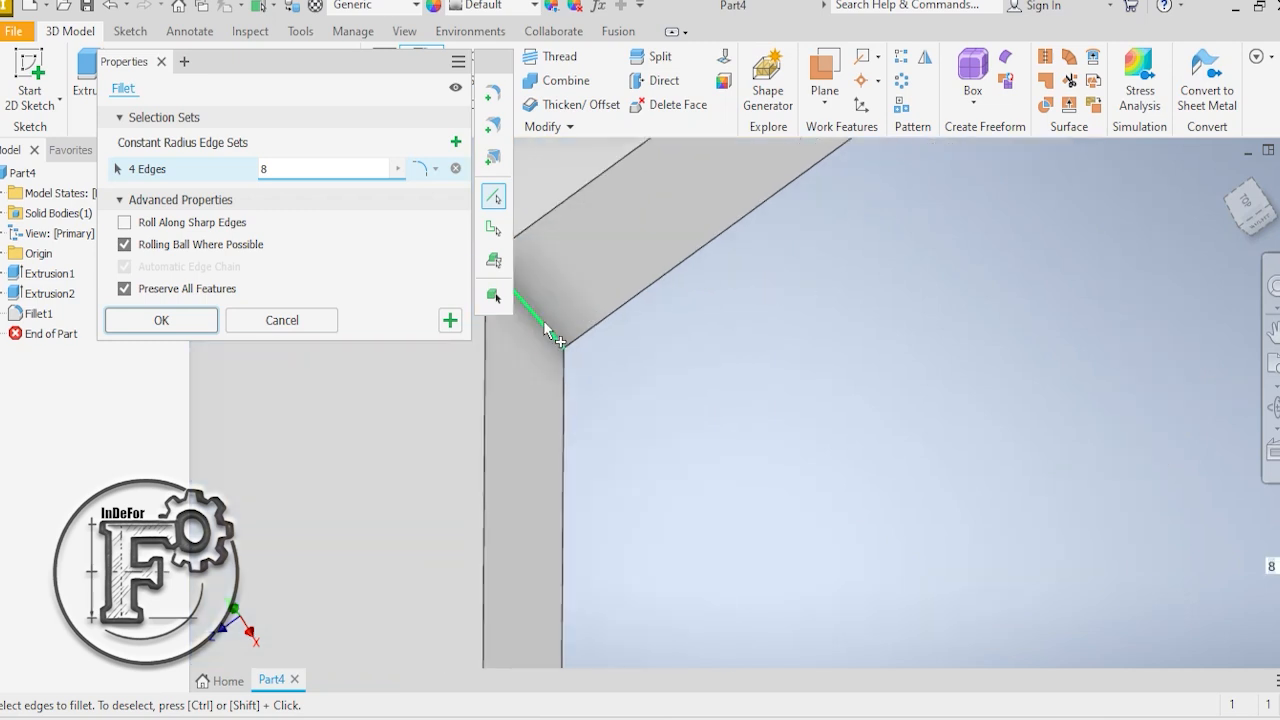
pyautogui.click(545, 325)
pyautogui.scroll(5, 857, 337)
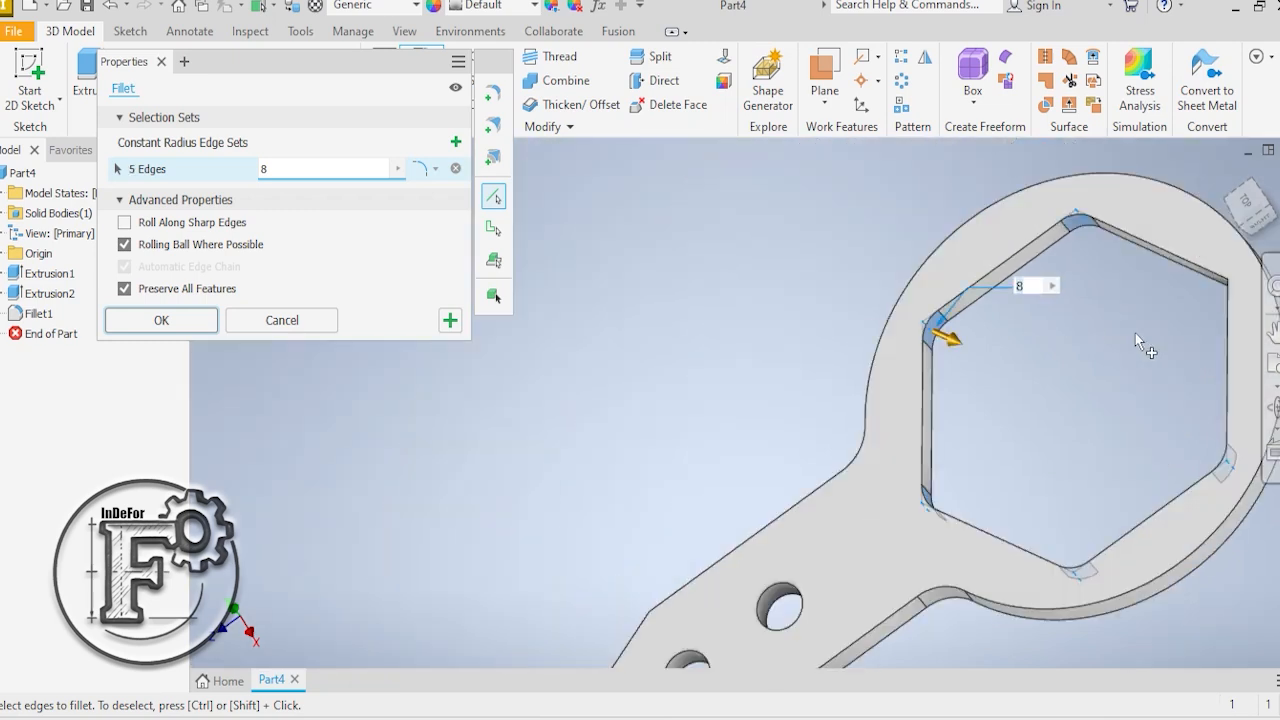
pyautogui.keyDown('shift'); pyautogui.moveTo(1137, 334); pyautogui.dragTo(1205, 322, button='middle'); pyautogui.keyUp('shift')
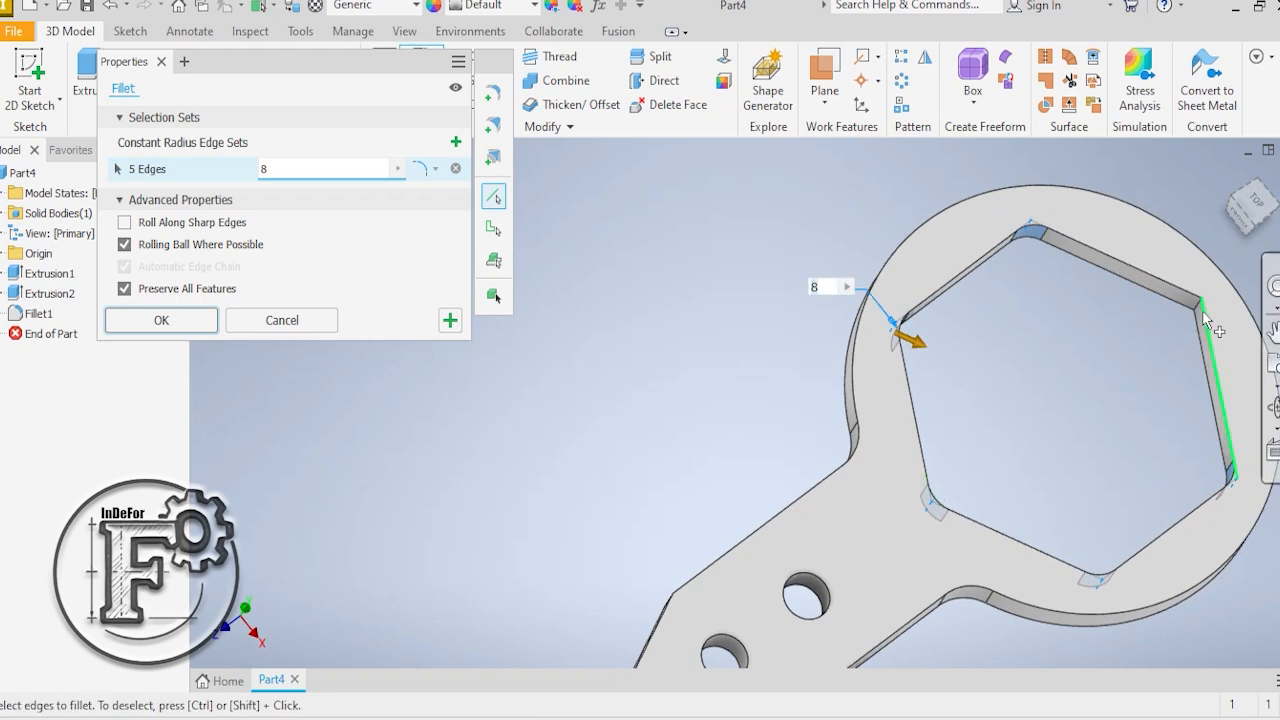
pyautogui.scroll(-3, 1203, 312)
pyautogui.click(1196, 301)
pyautogui.scroll(3, 1152, 340)
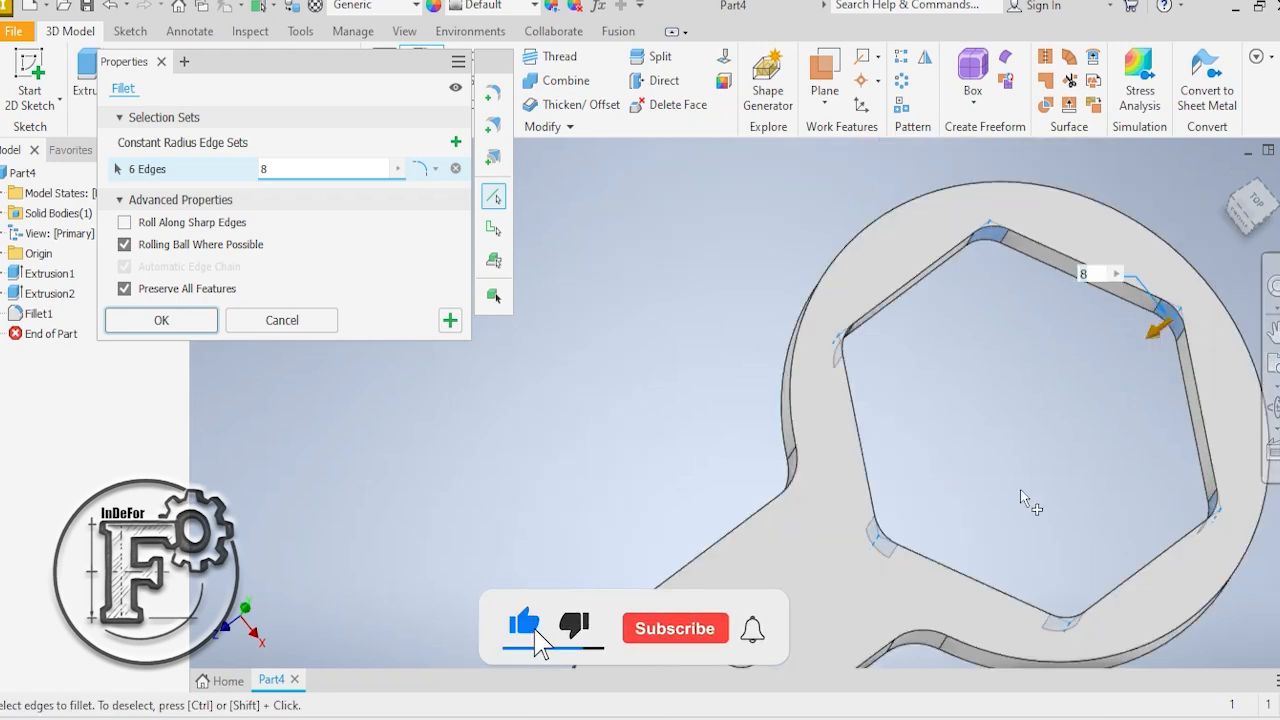
pyautogui.click(161, 320)
# - Inspect the whole spanner from an angled view, including its rounded hexagon corners and handle
pyautogui.scroll(3, 597, 395)
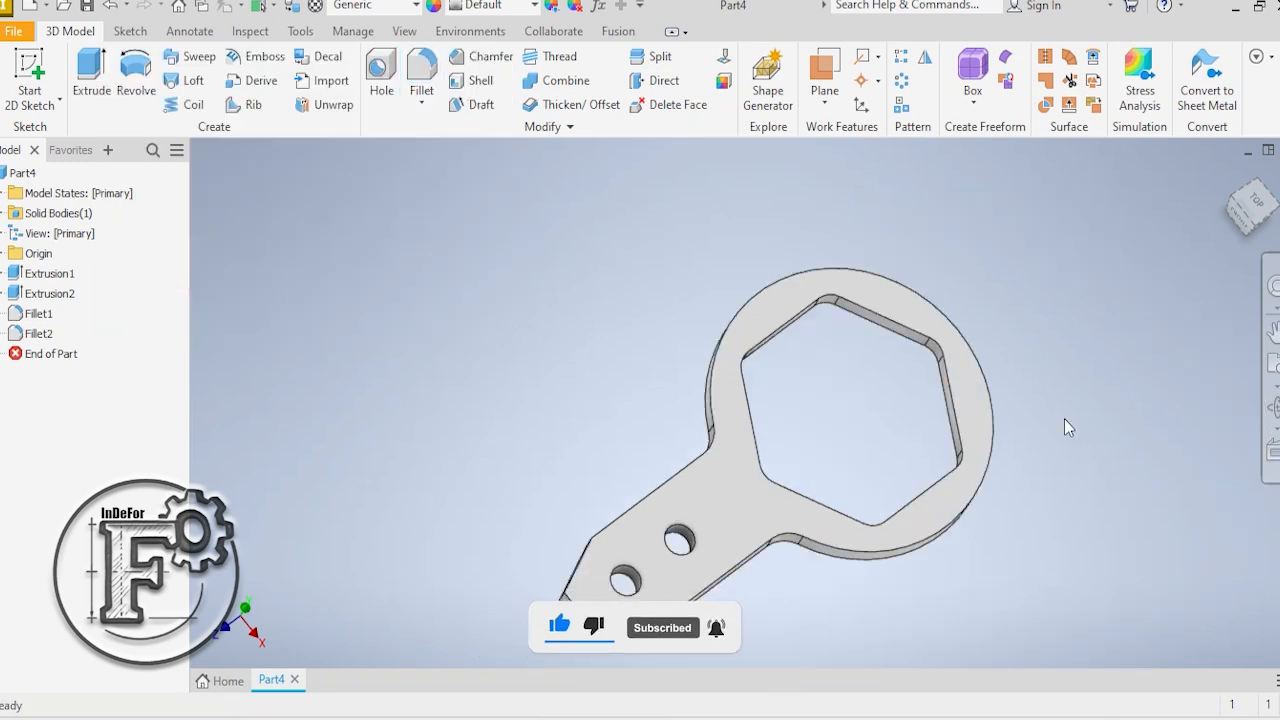
pyautogui.keyDown('shift'); pyautogui.moveTo(1071, 393); pyautogui.dragTo(1000, 443, button='middle'); pyautogui.keyUp('shift')
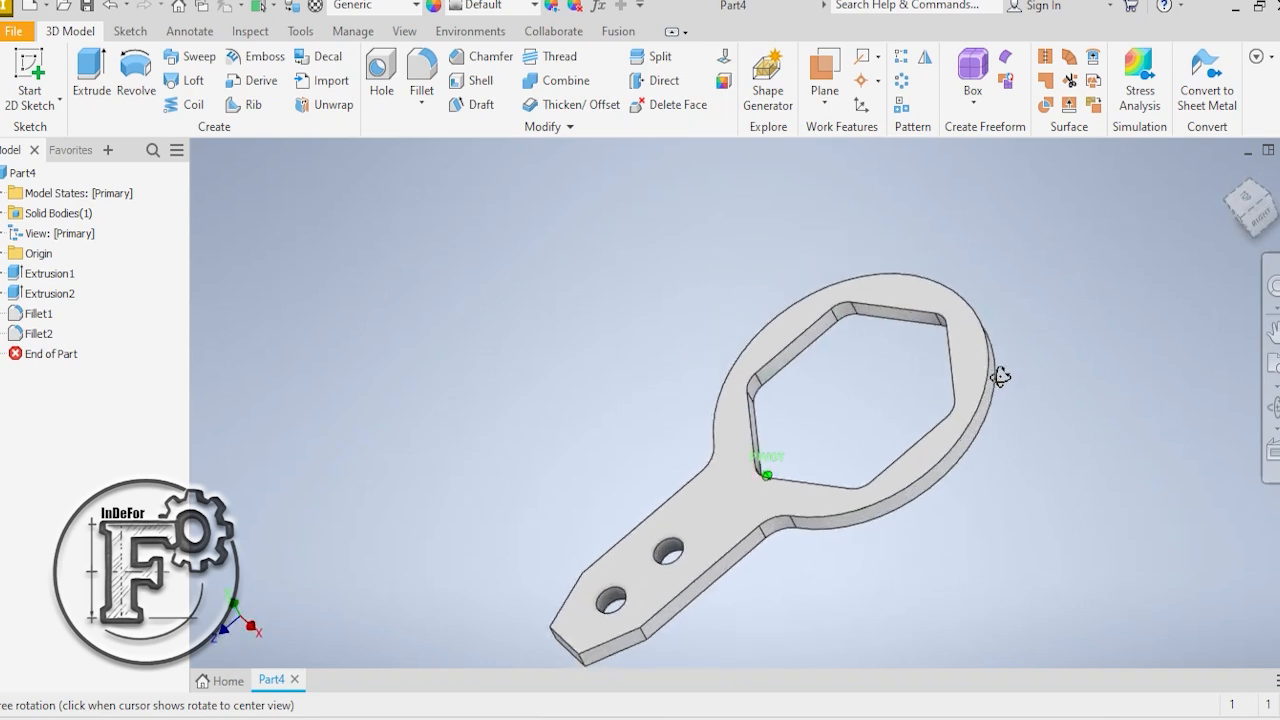
pyautogui.scroll(-2, 1097, 431)
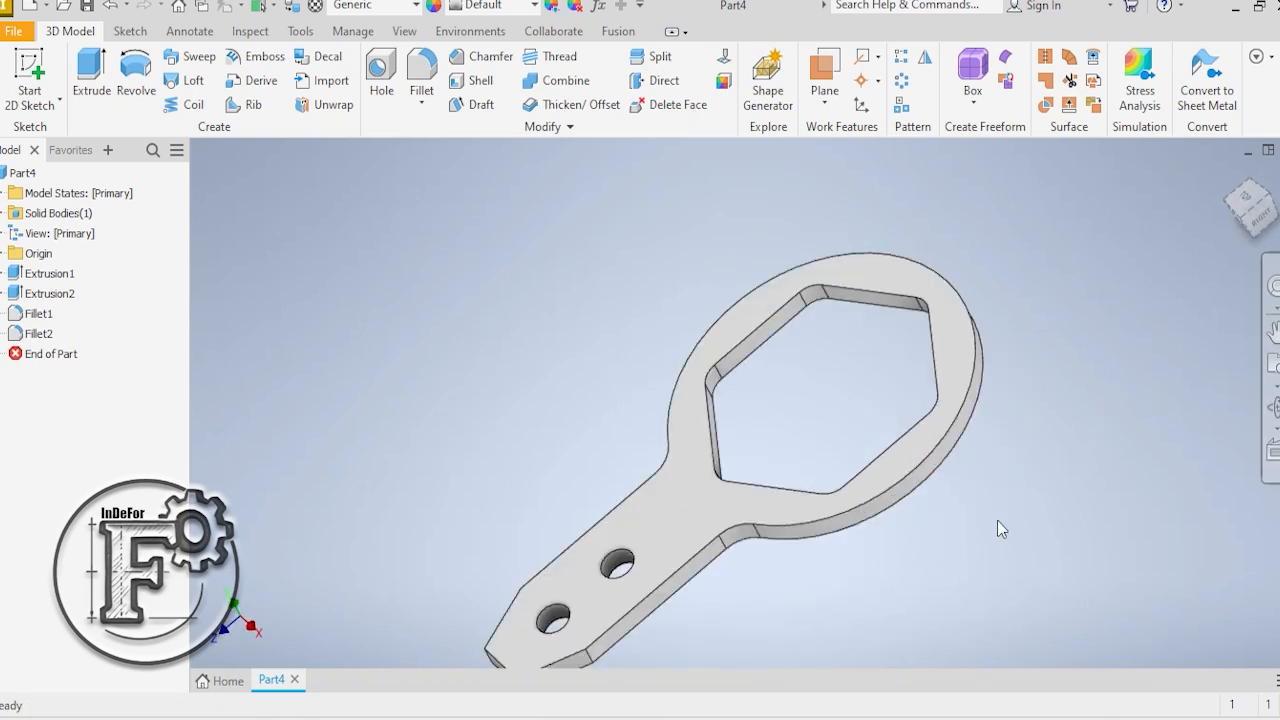
pyautogui.moveTo(997, 528); pyautogui.dragTo(907, 478, button='middle')
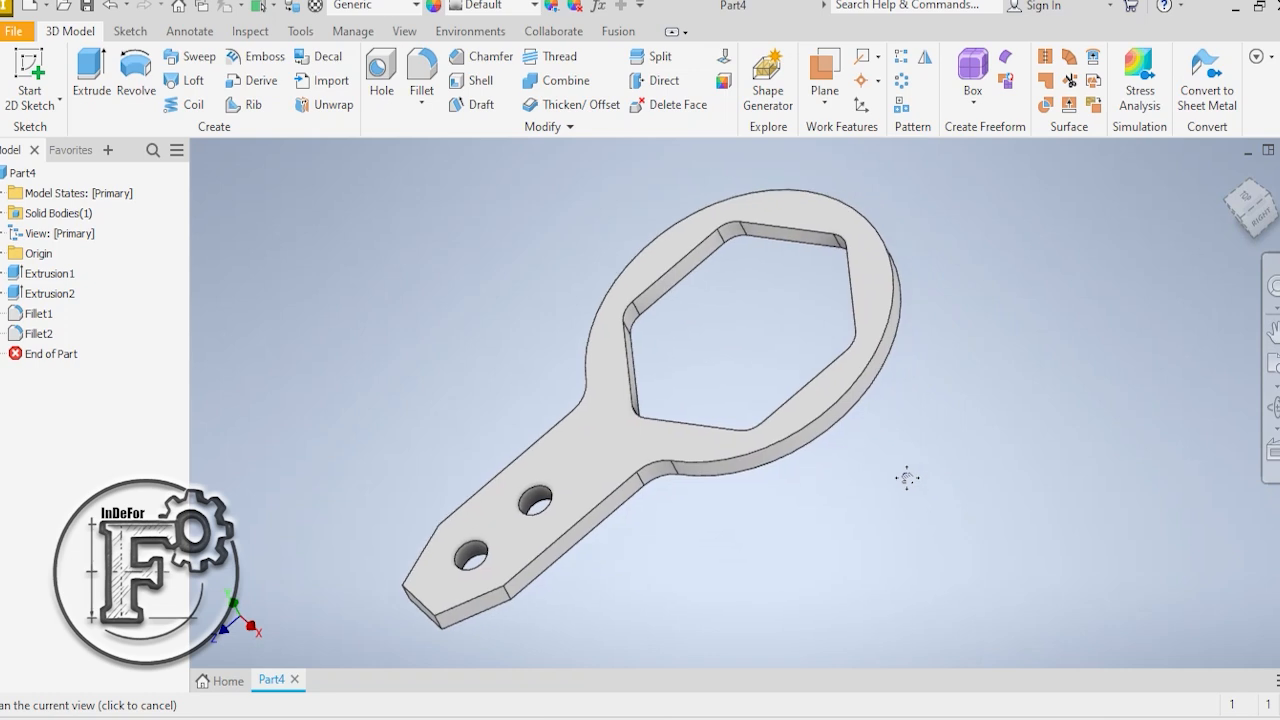